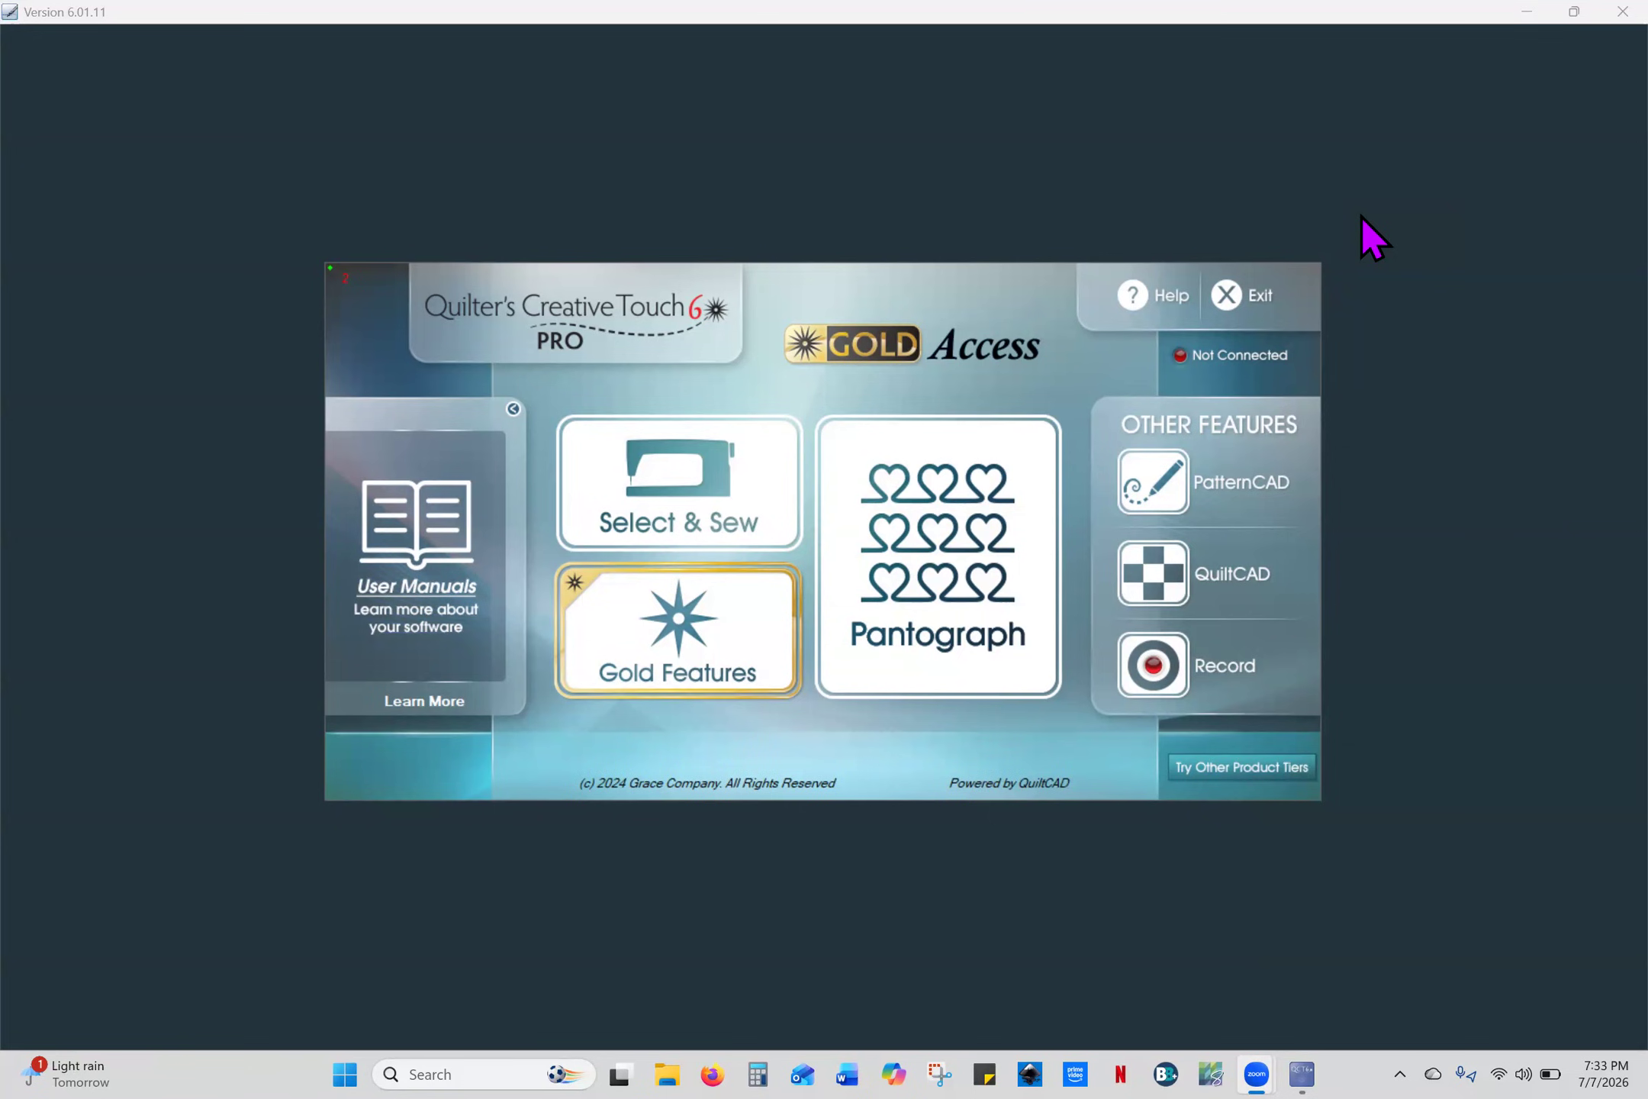
- Launch PatternCAD from the Quilter's Creative Touch 6 Pro home screen
click(1229, 476)
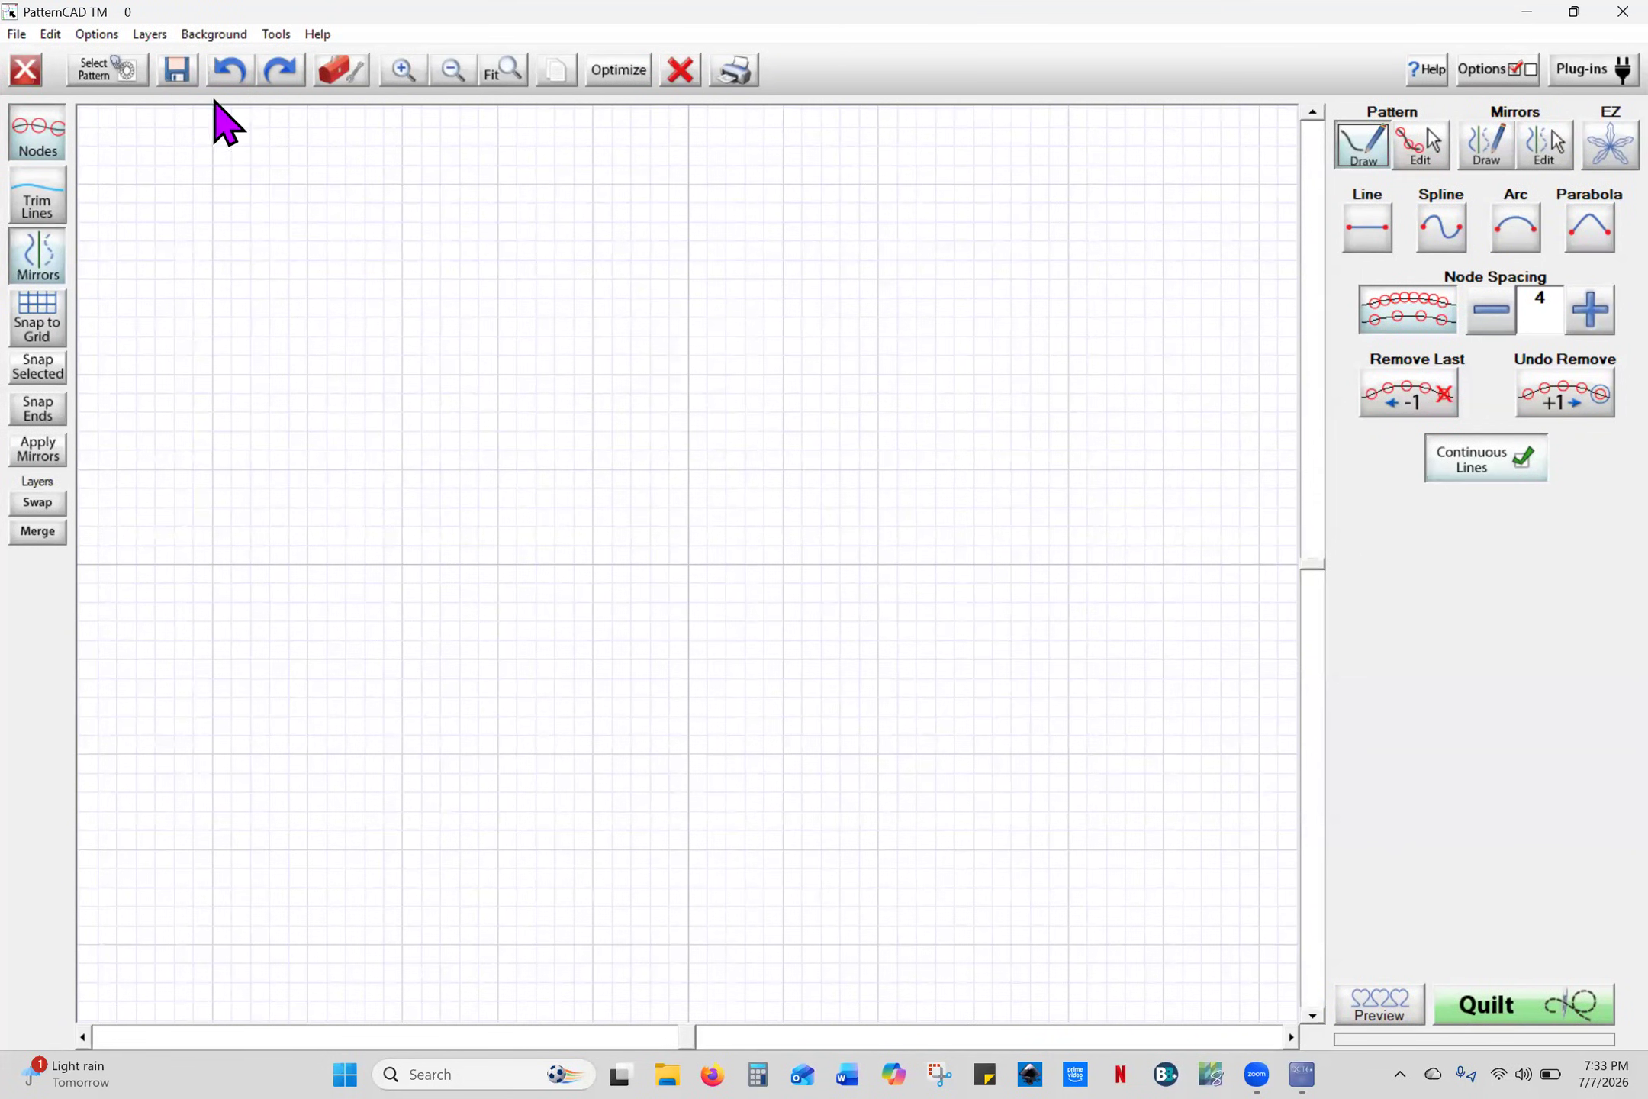
- Undo the stray line and load dres2 as the background image, zoomed out to the whole block
click(217, 84)
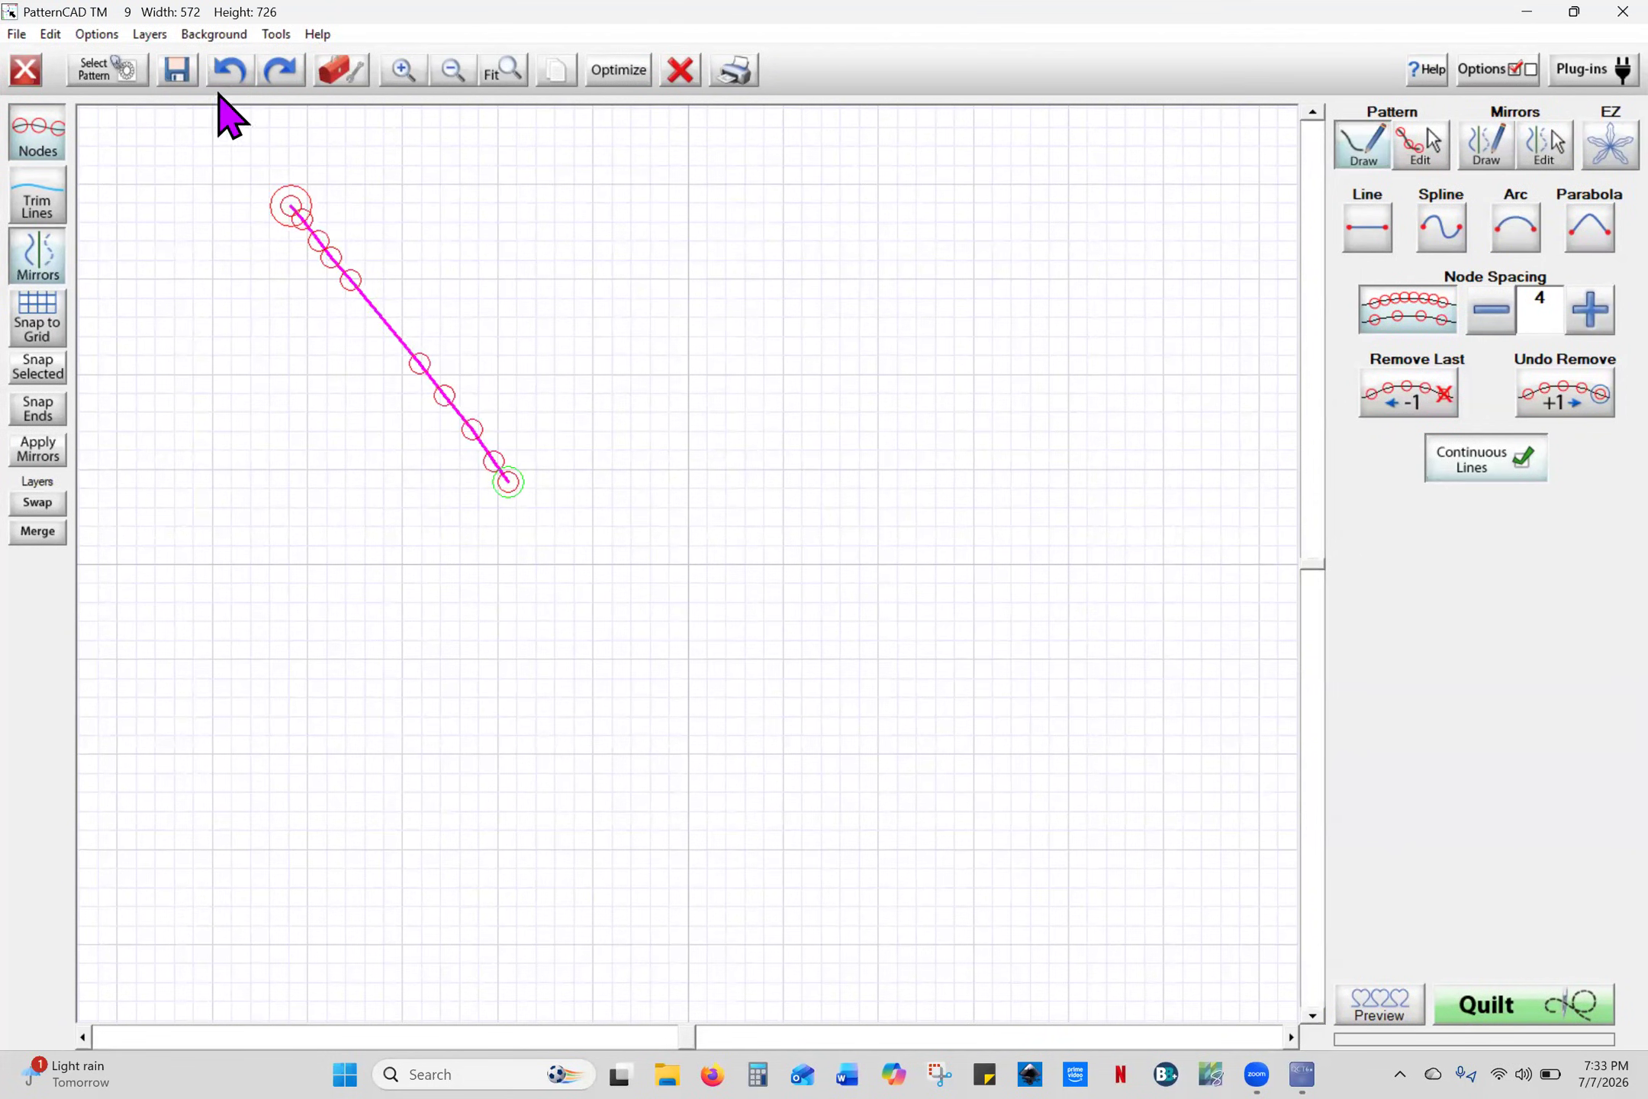
click(229, 70)
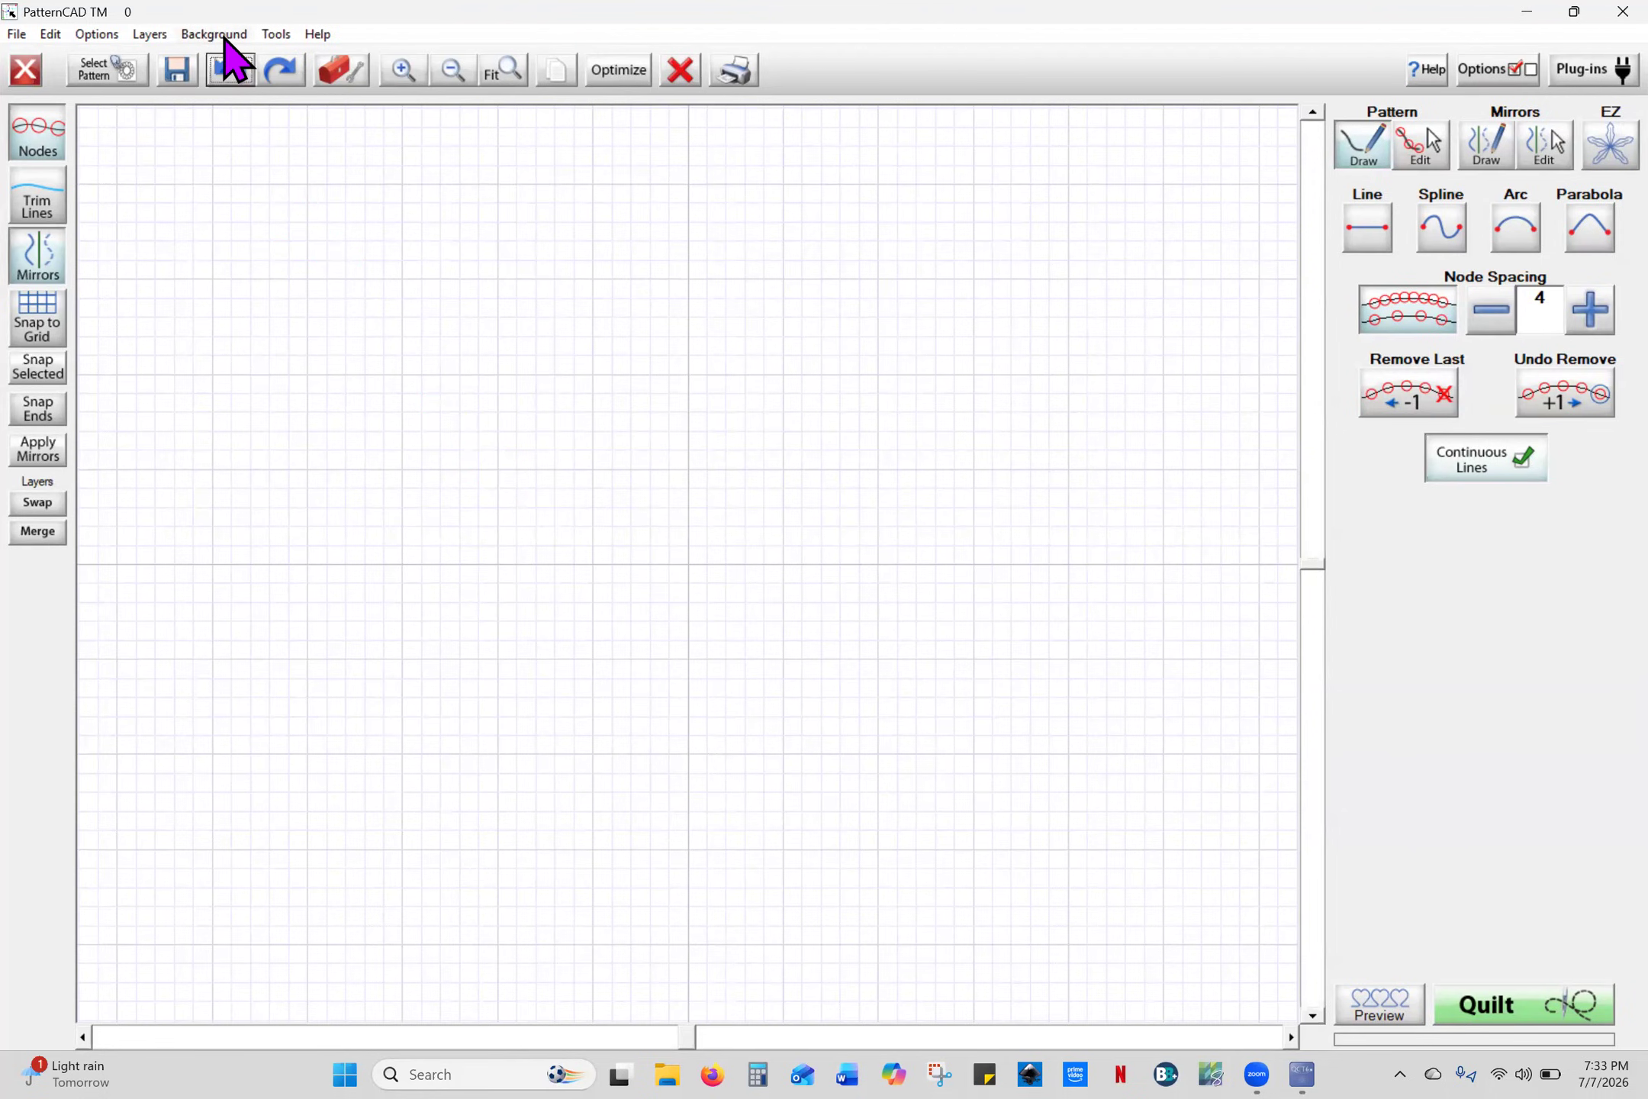
click(225, 36)
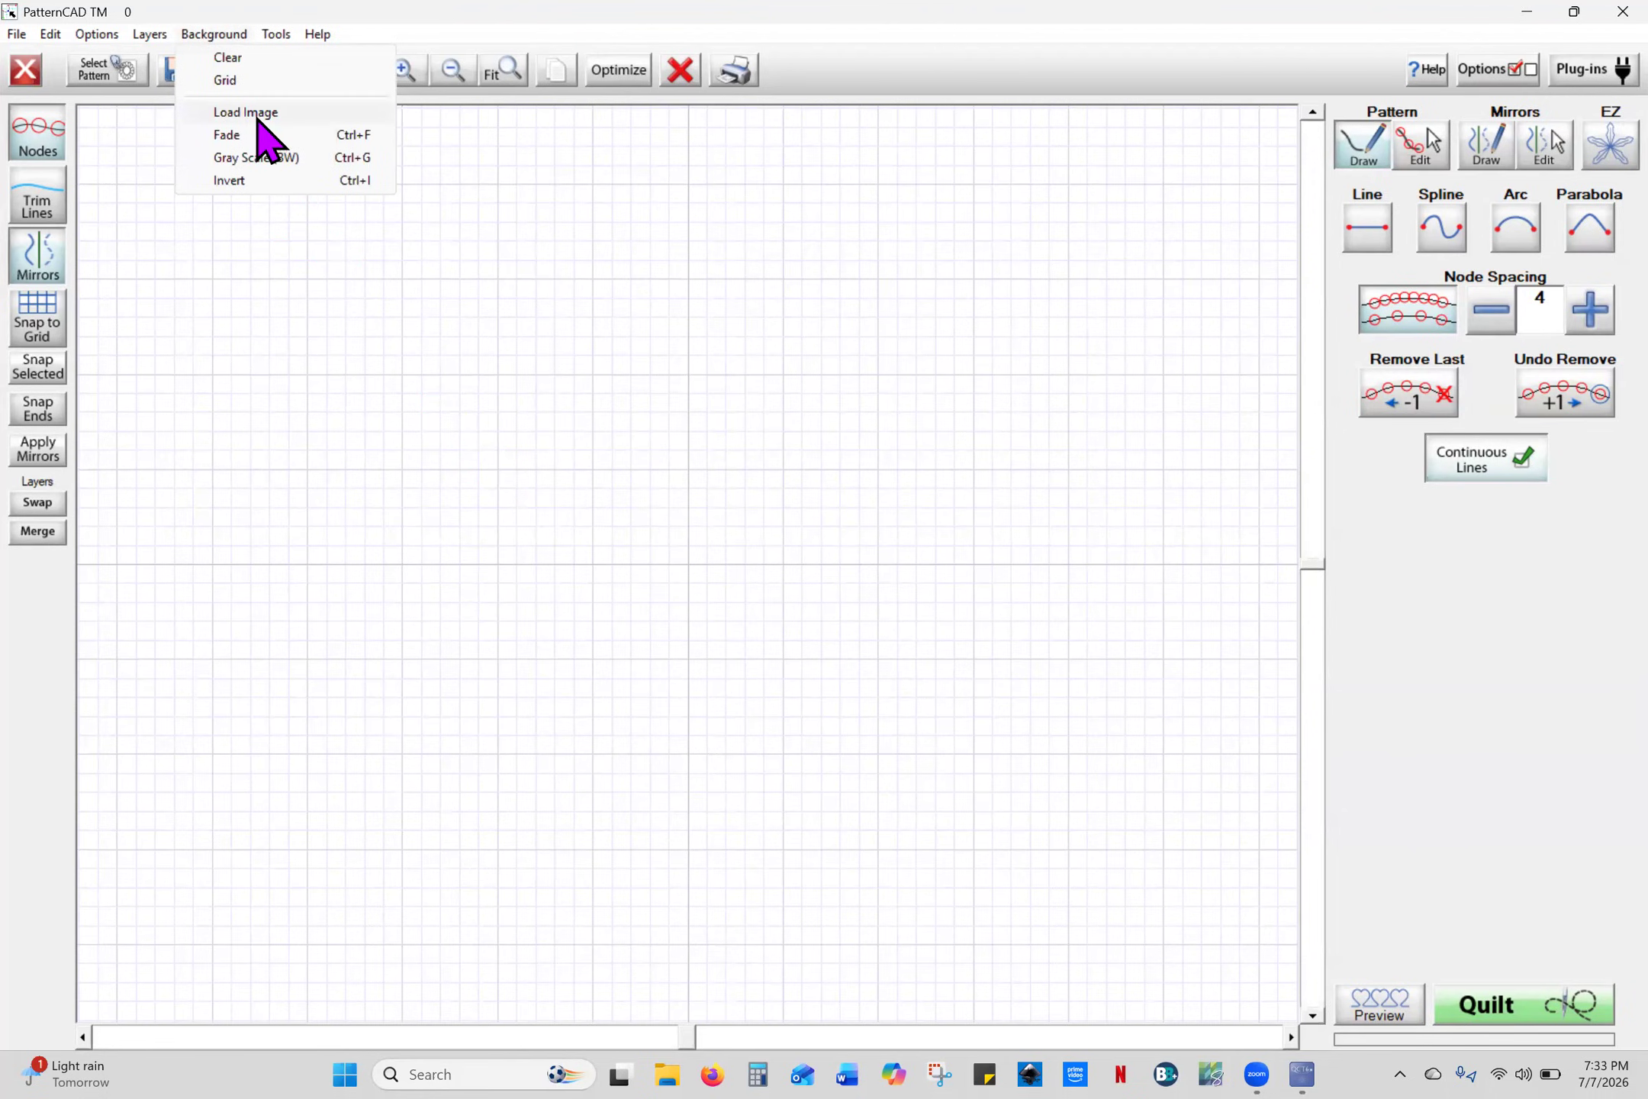
click(252, 113)
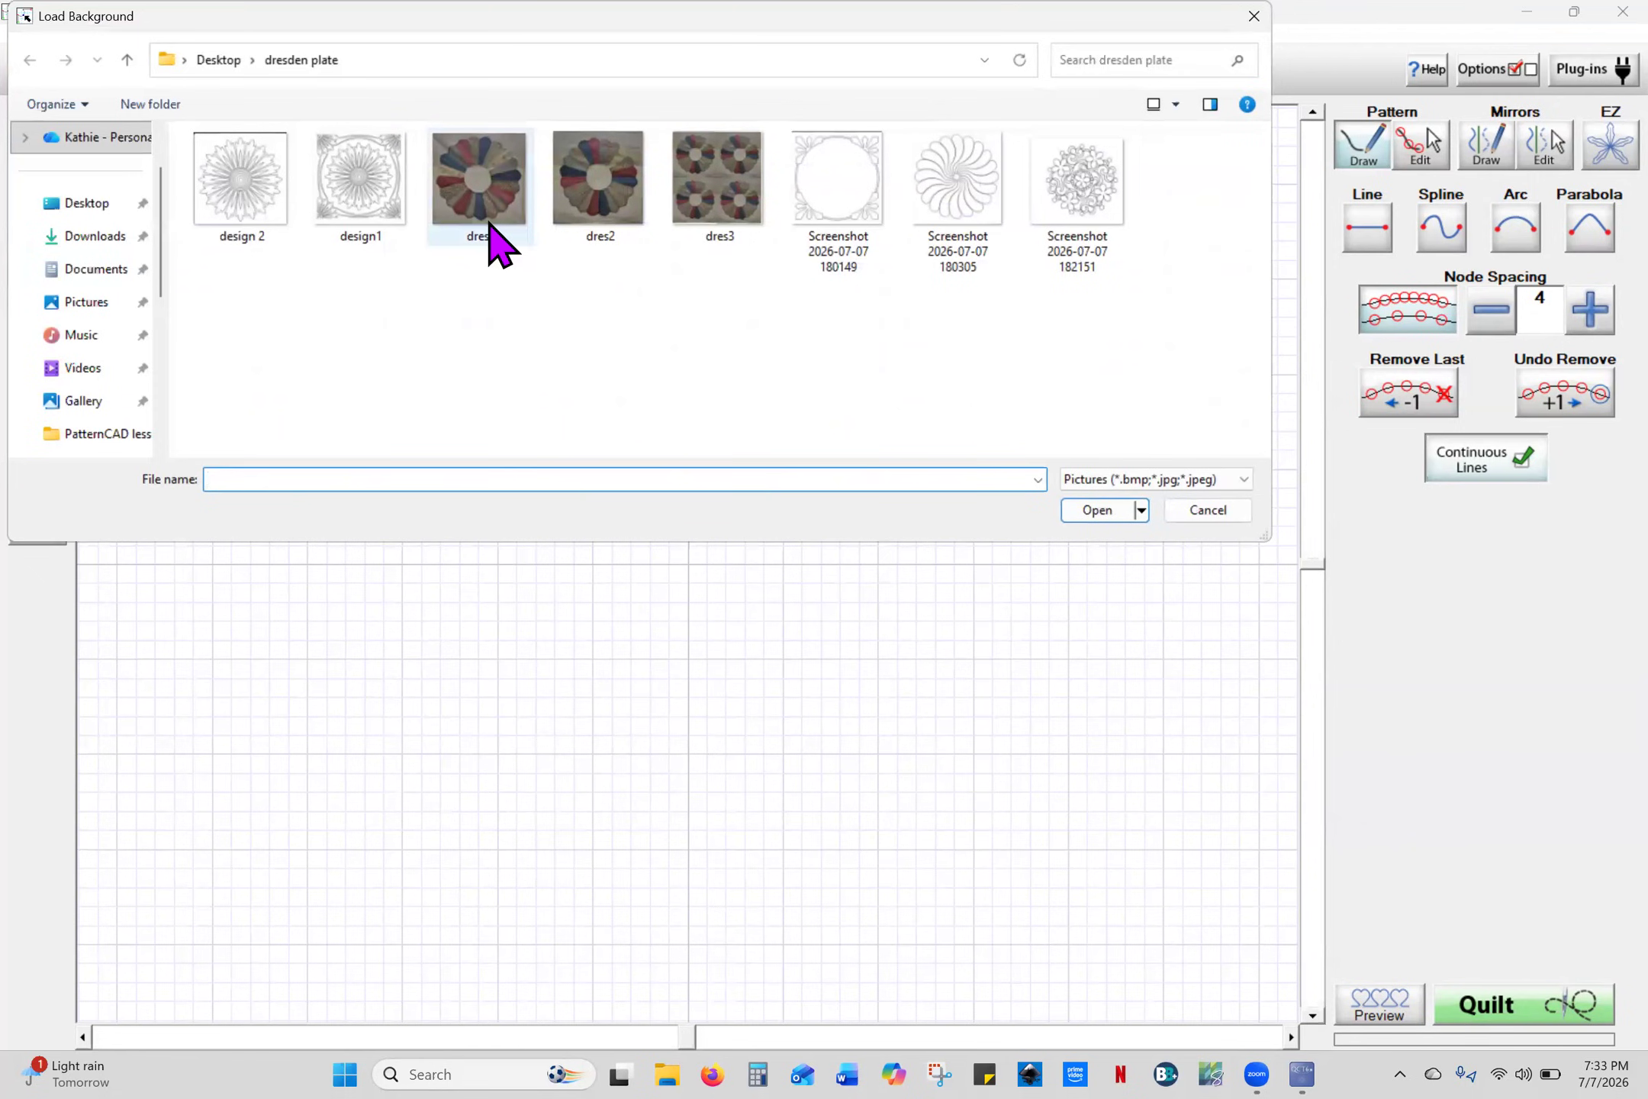
click(602, 225)
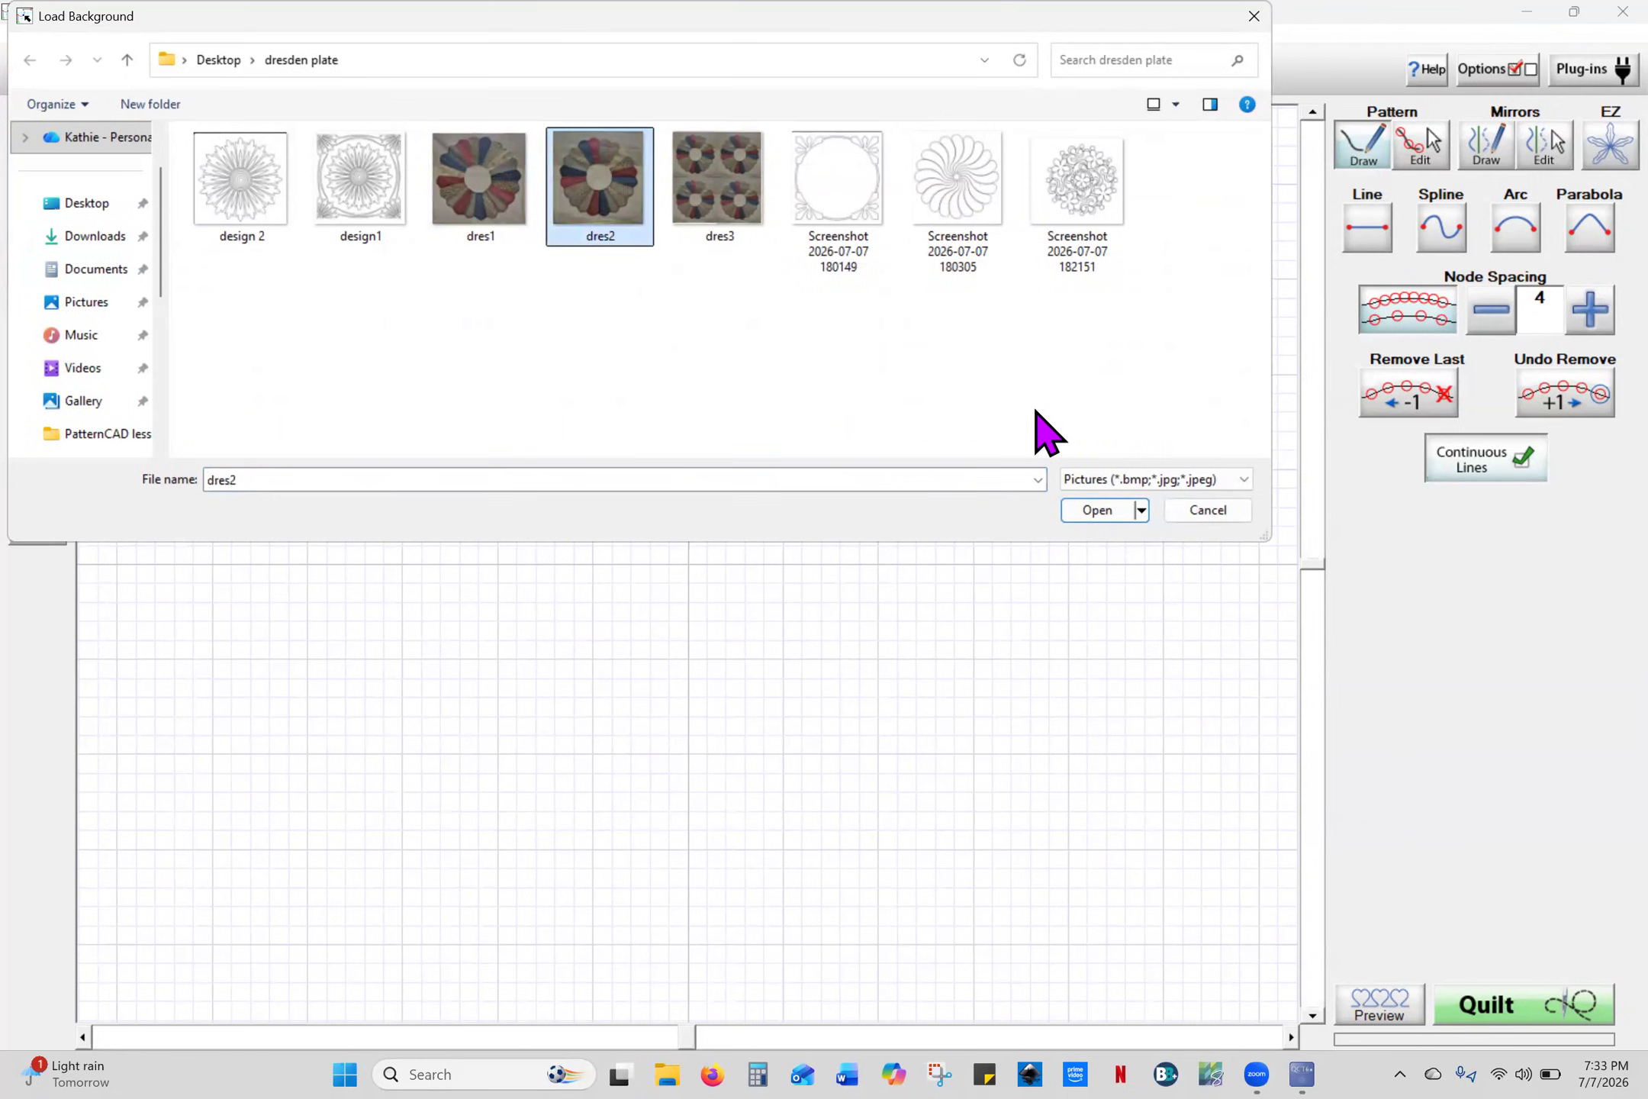
click(1104, 516)
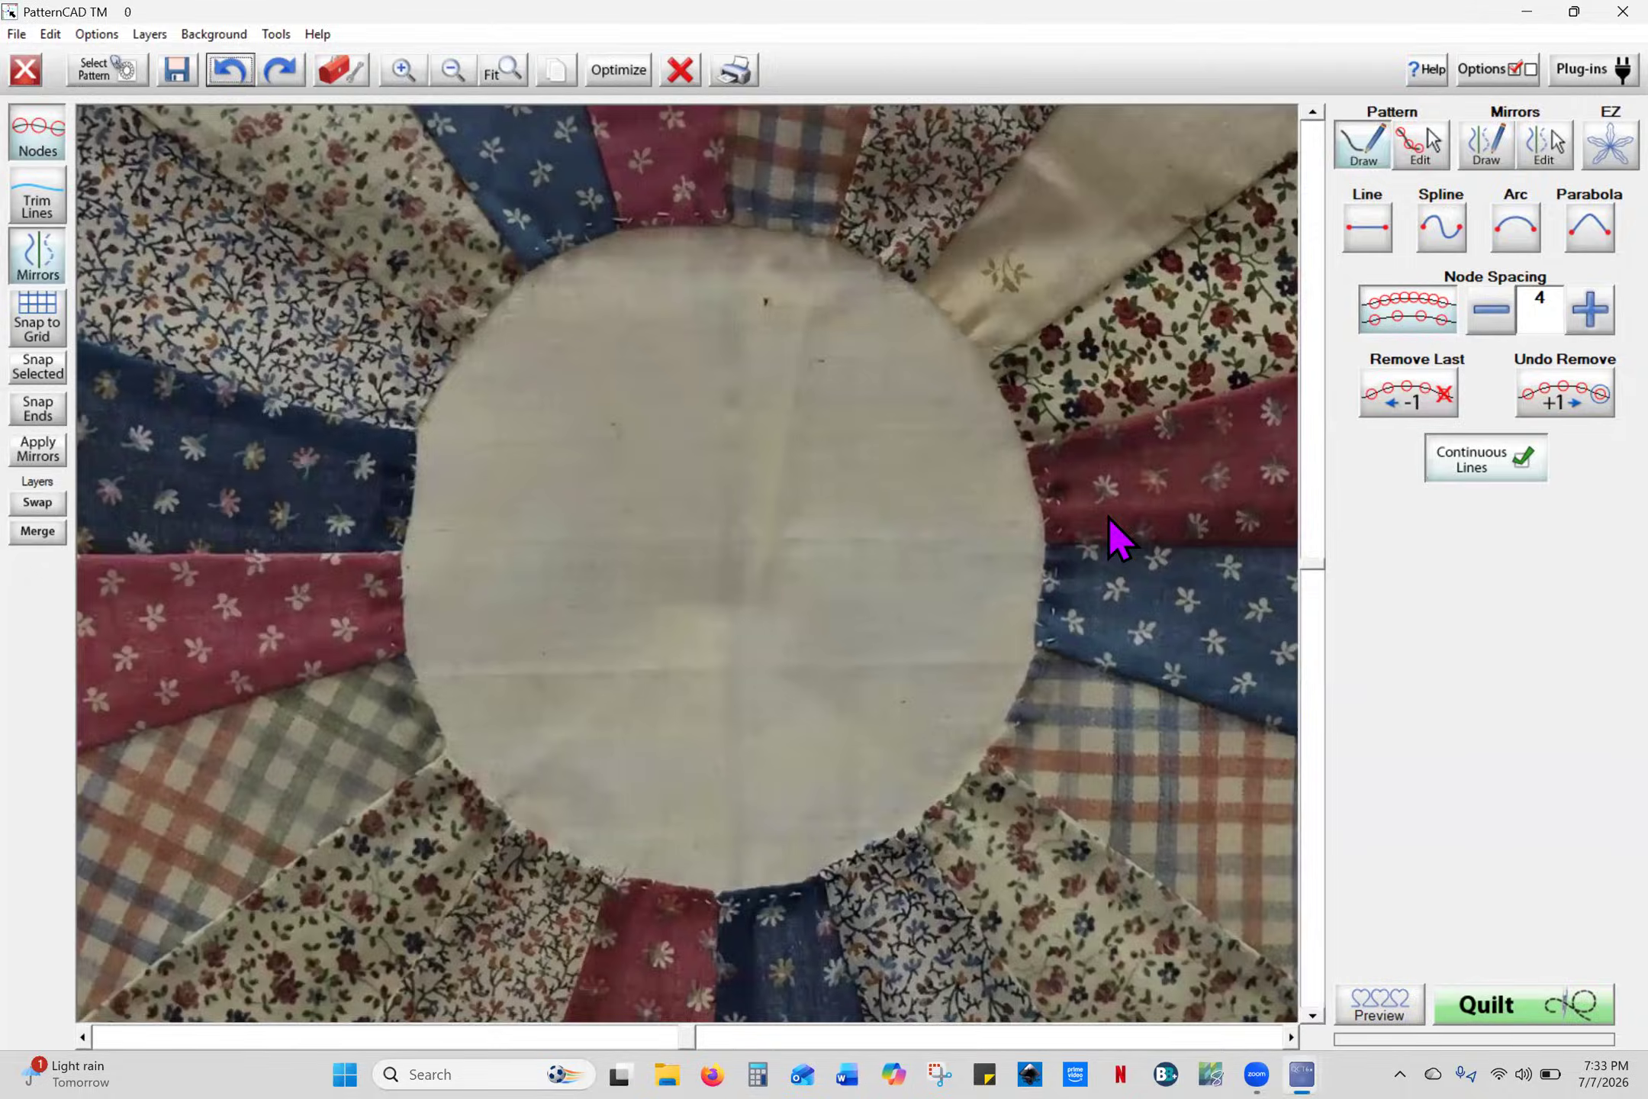
click(451, 70)
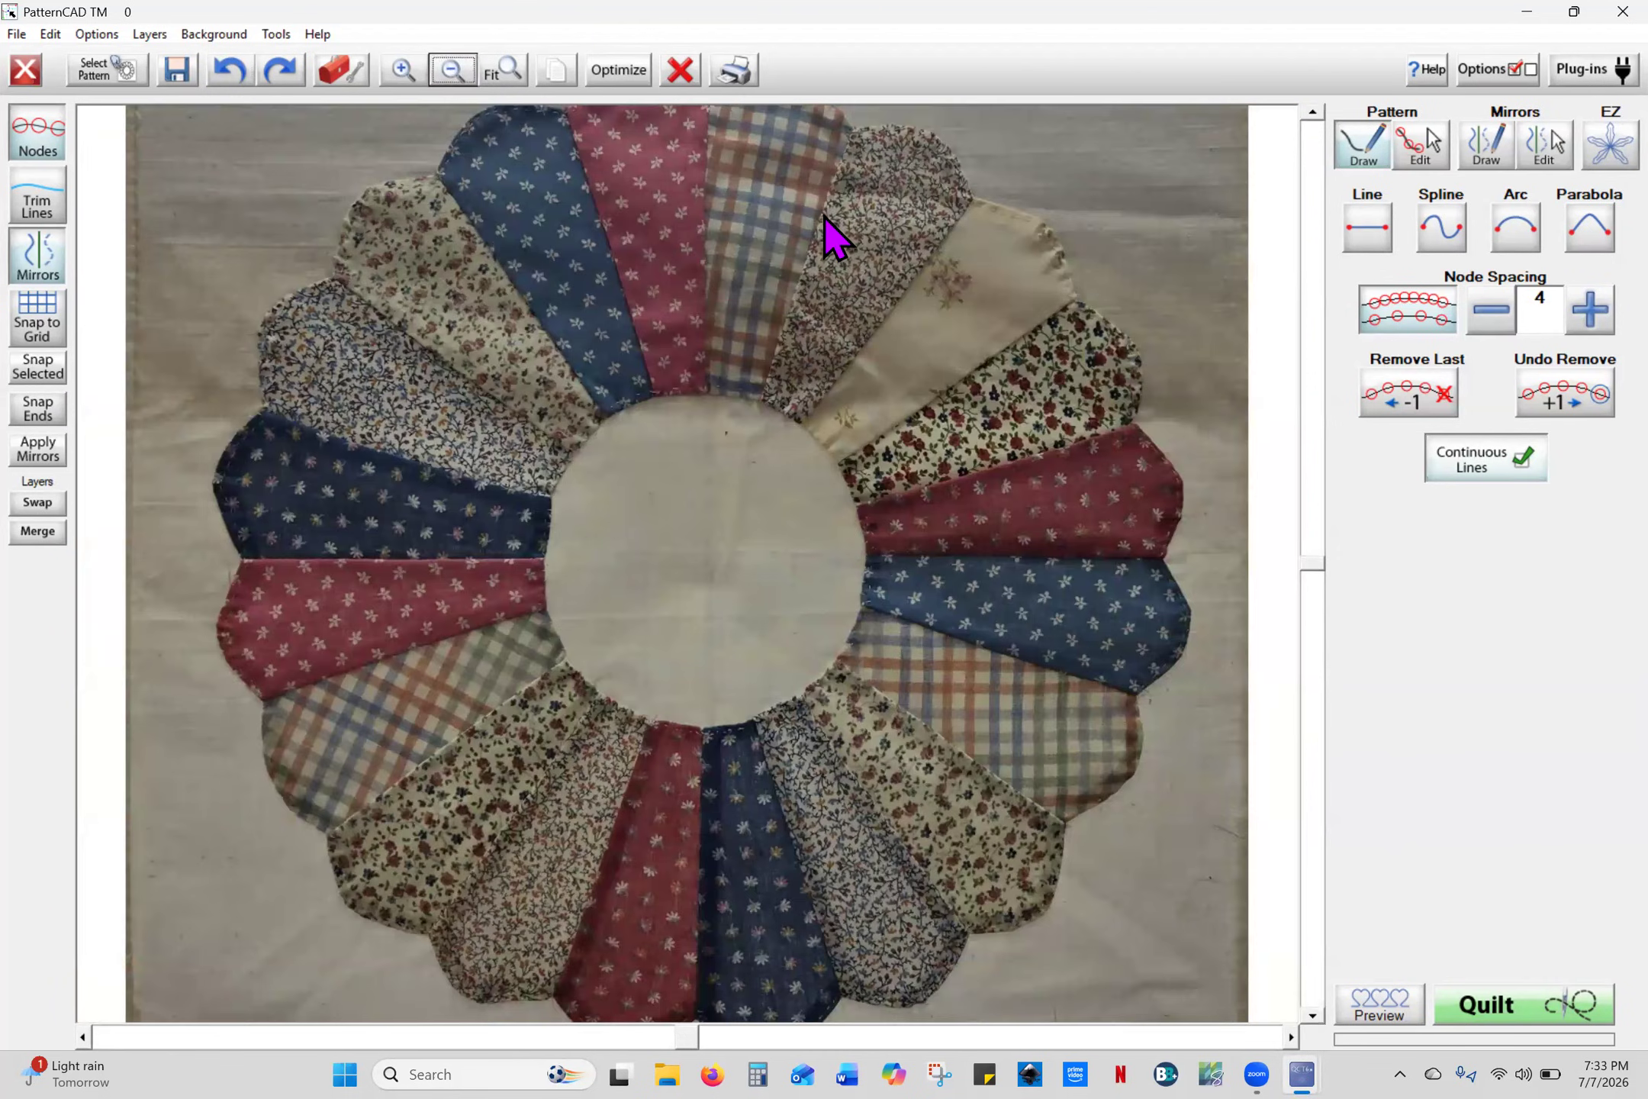
click(1312, 111)
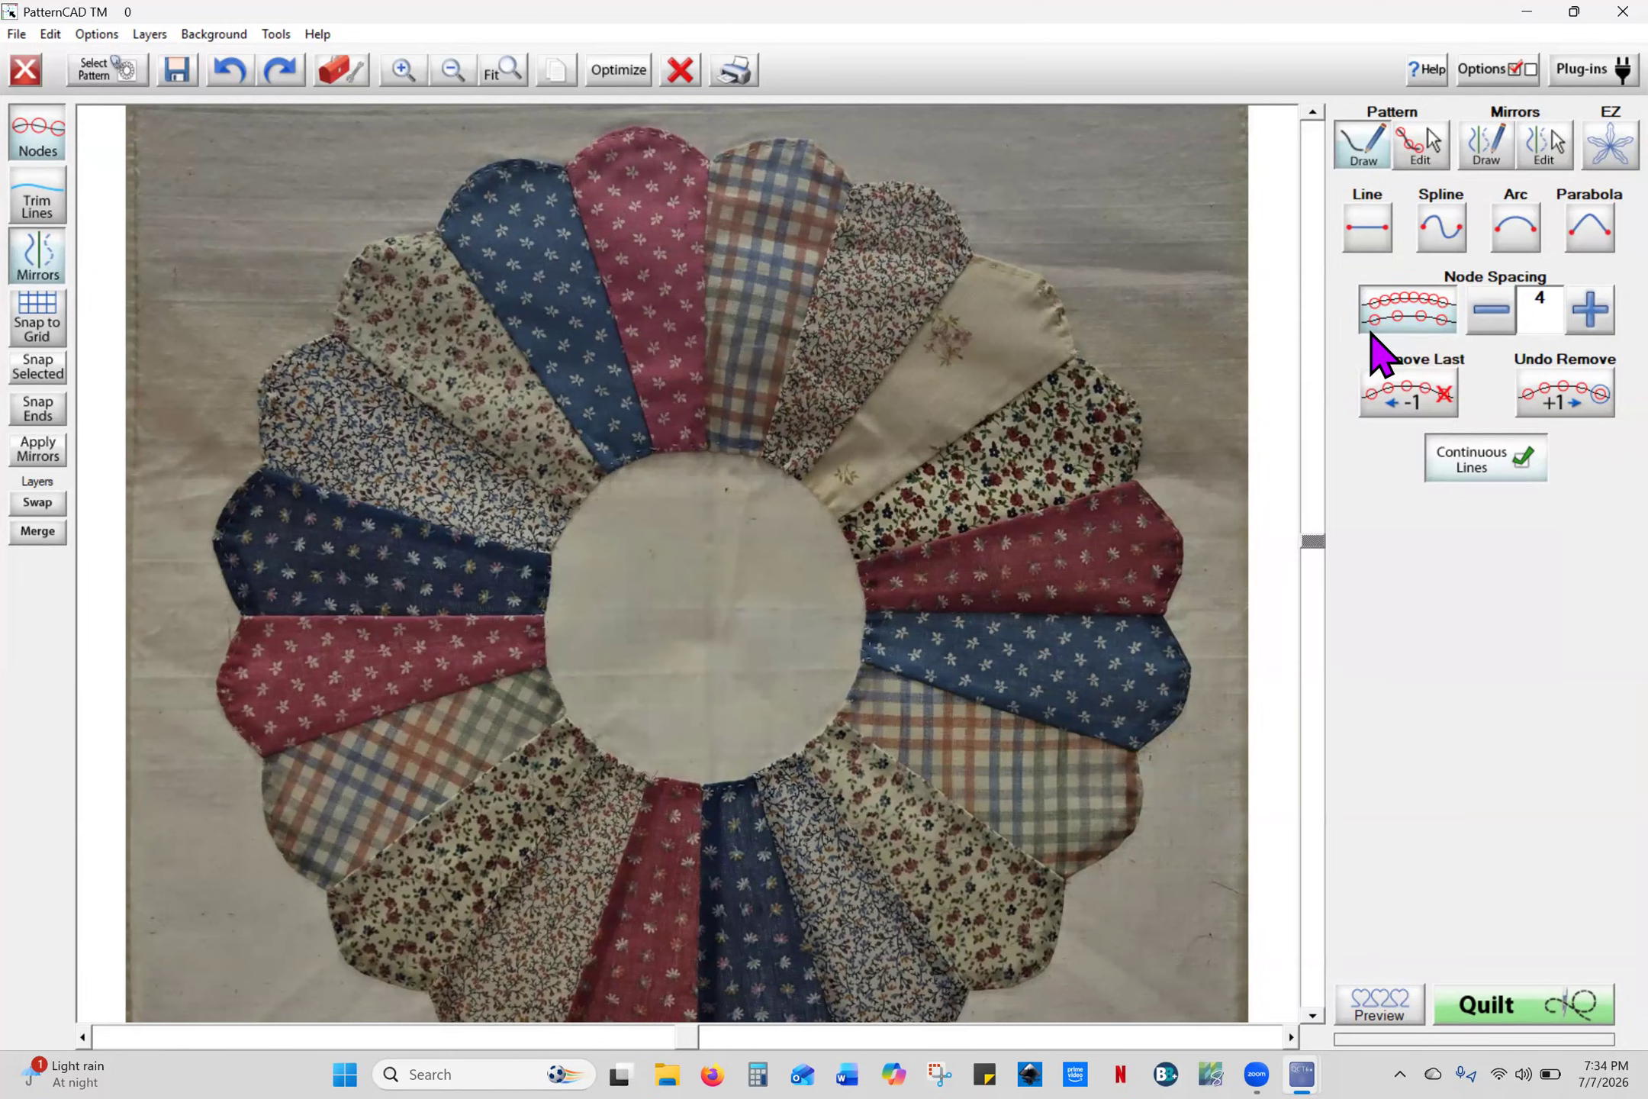
- Sketch and discard a freehand test curve over the cream petal, then turn node spacing off
mouse_move(979, 511)
mouse_down()
mouse_move(1044, 327)
mouse_move(900, 534)
mouse_move(831, 458)
mouse_up()
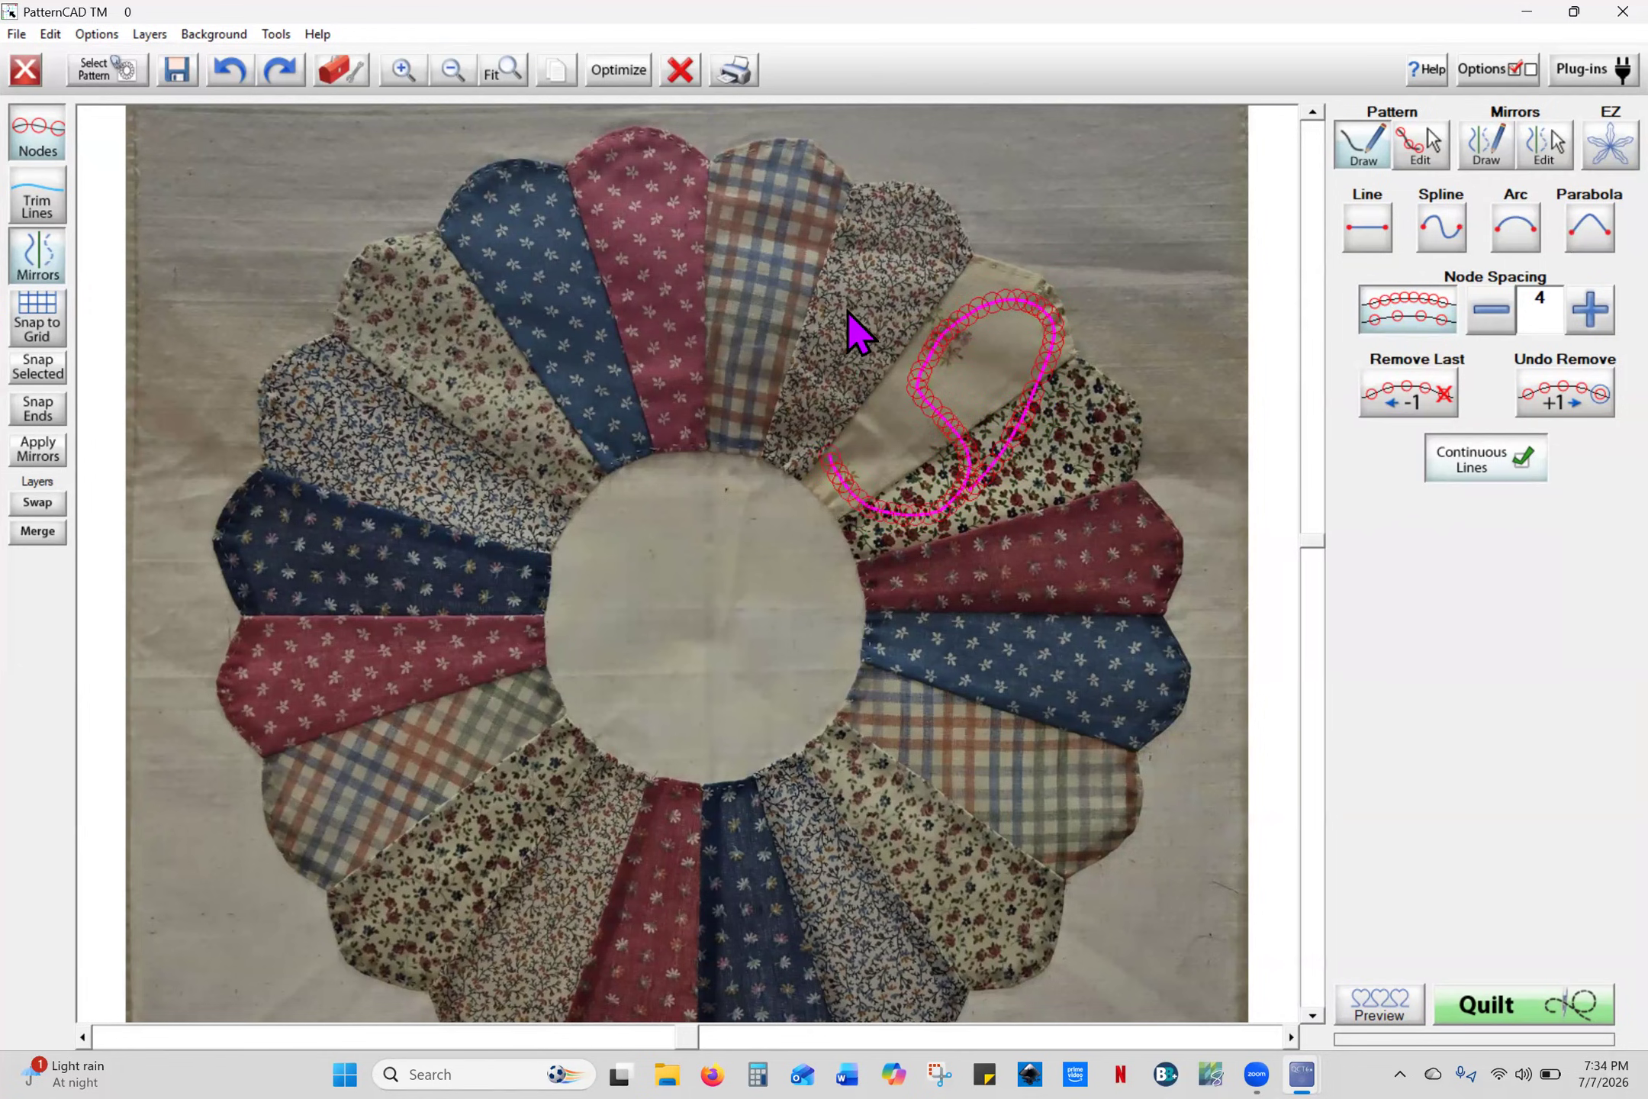
drag(855, 332, 835, 320)
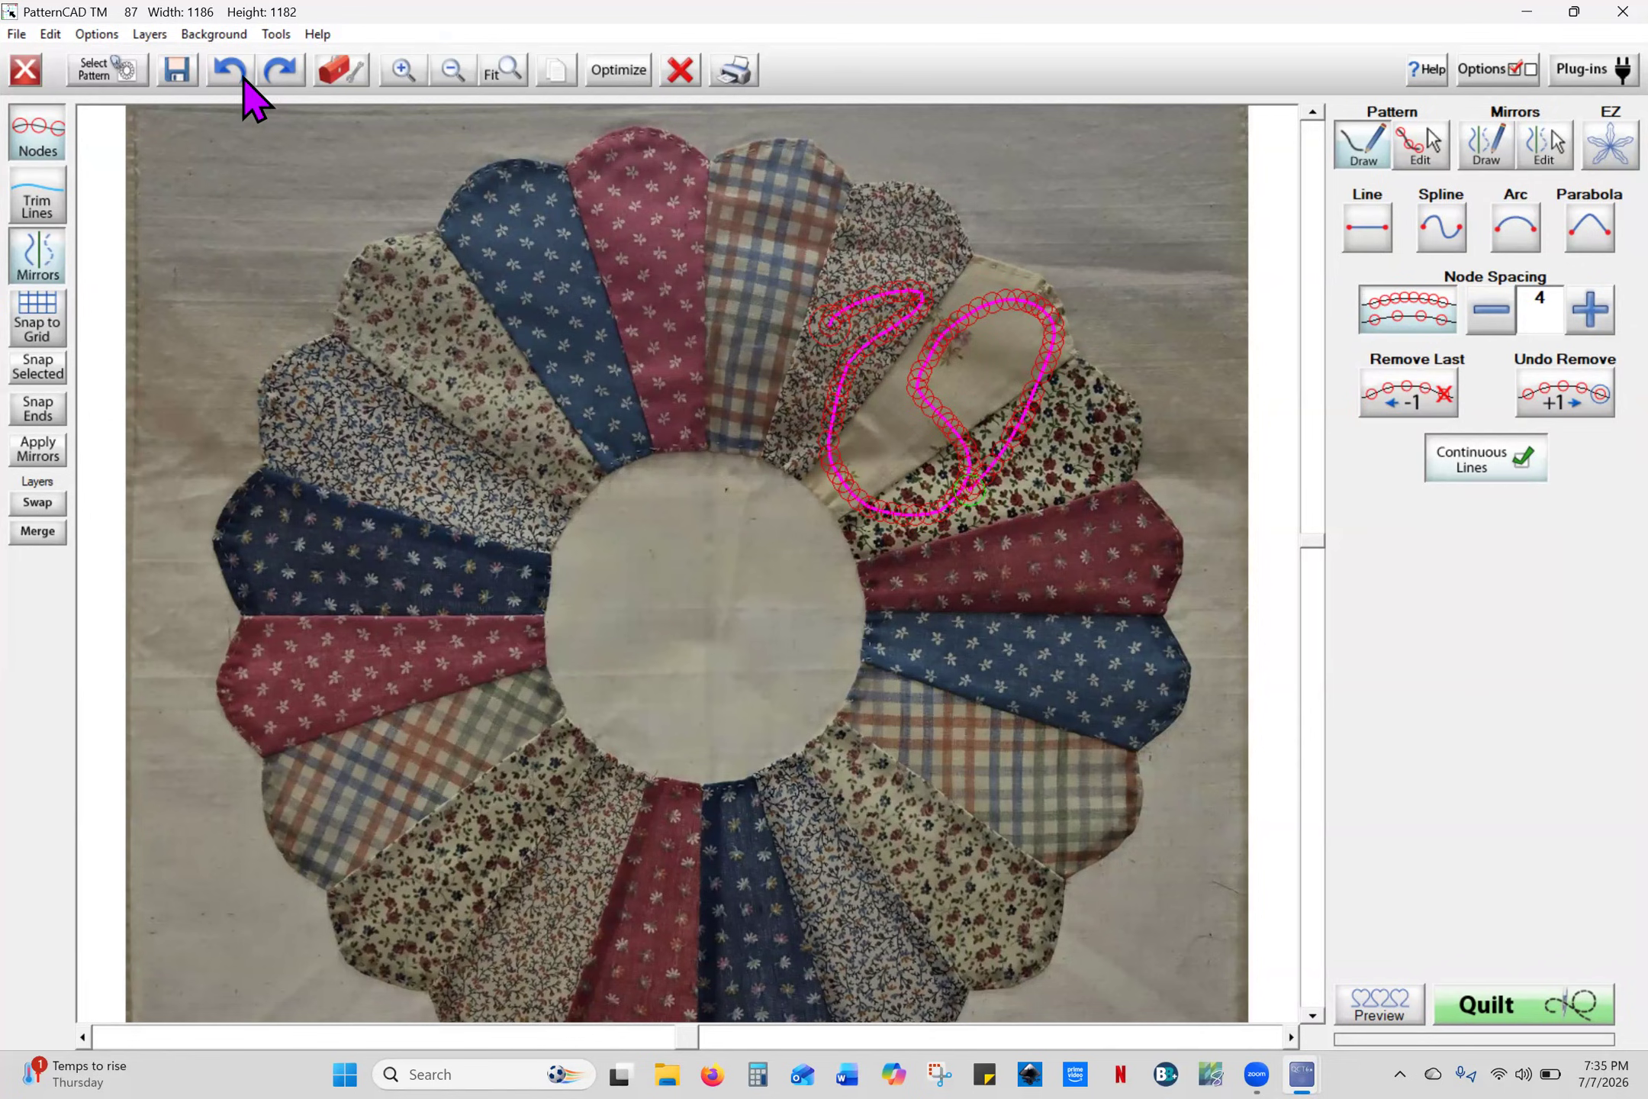
click(243, 76)
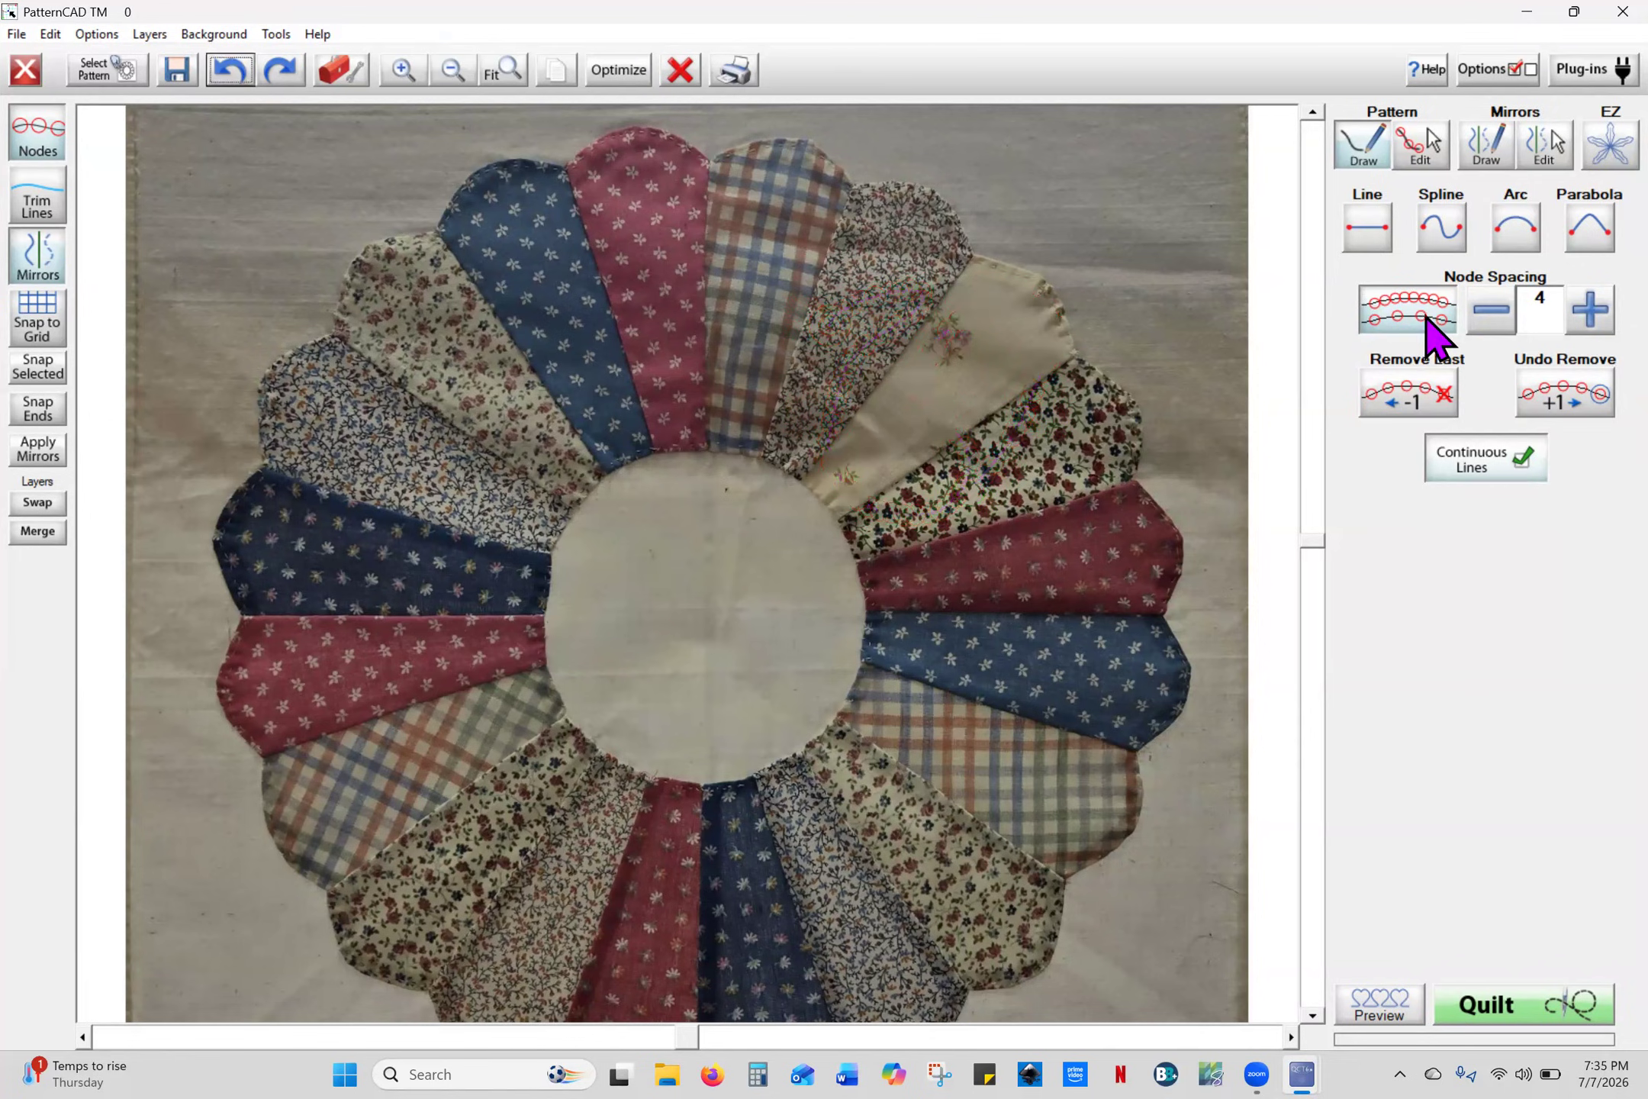
click(1417, 324)
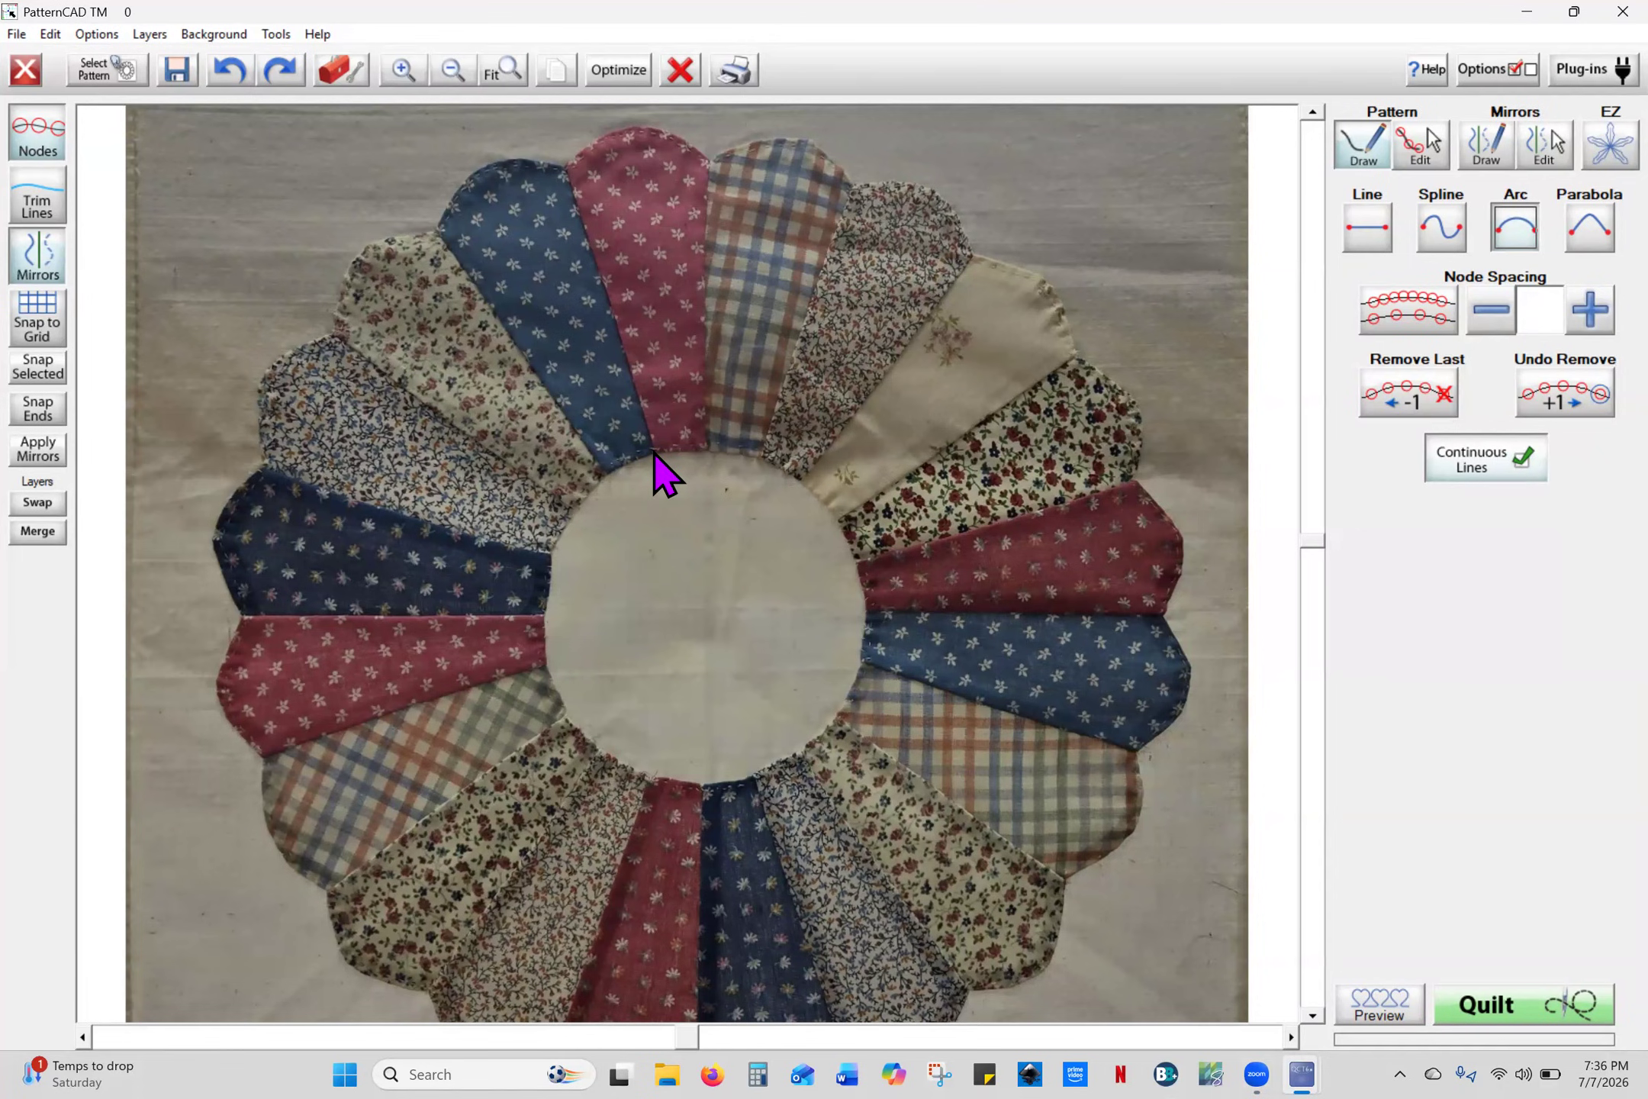
- Trace the red top petal's left seam and top edge, bending the top into a rounded scallop
click(654, 452)
click(566, 163)
click(708, 163)
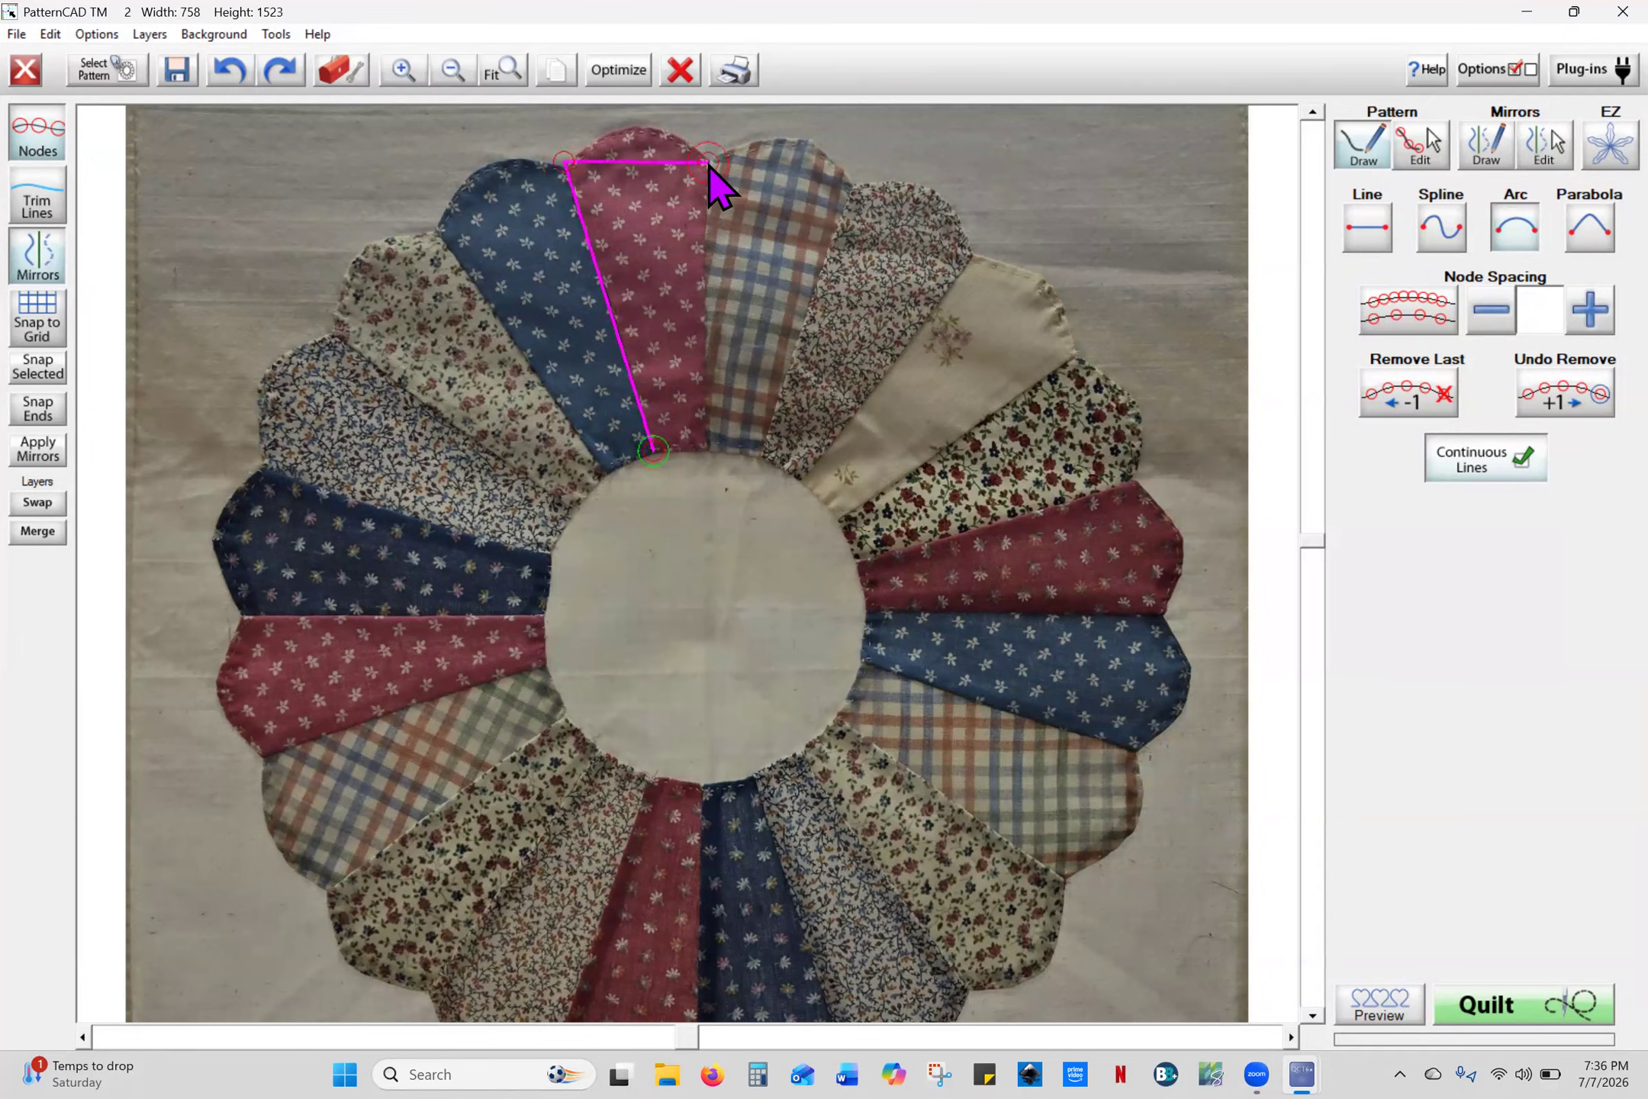
right_click(708, 165)
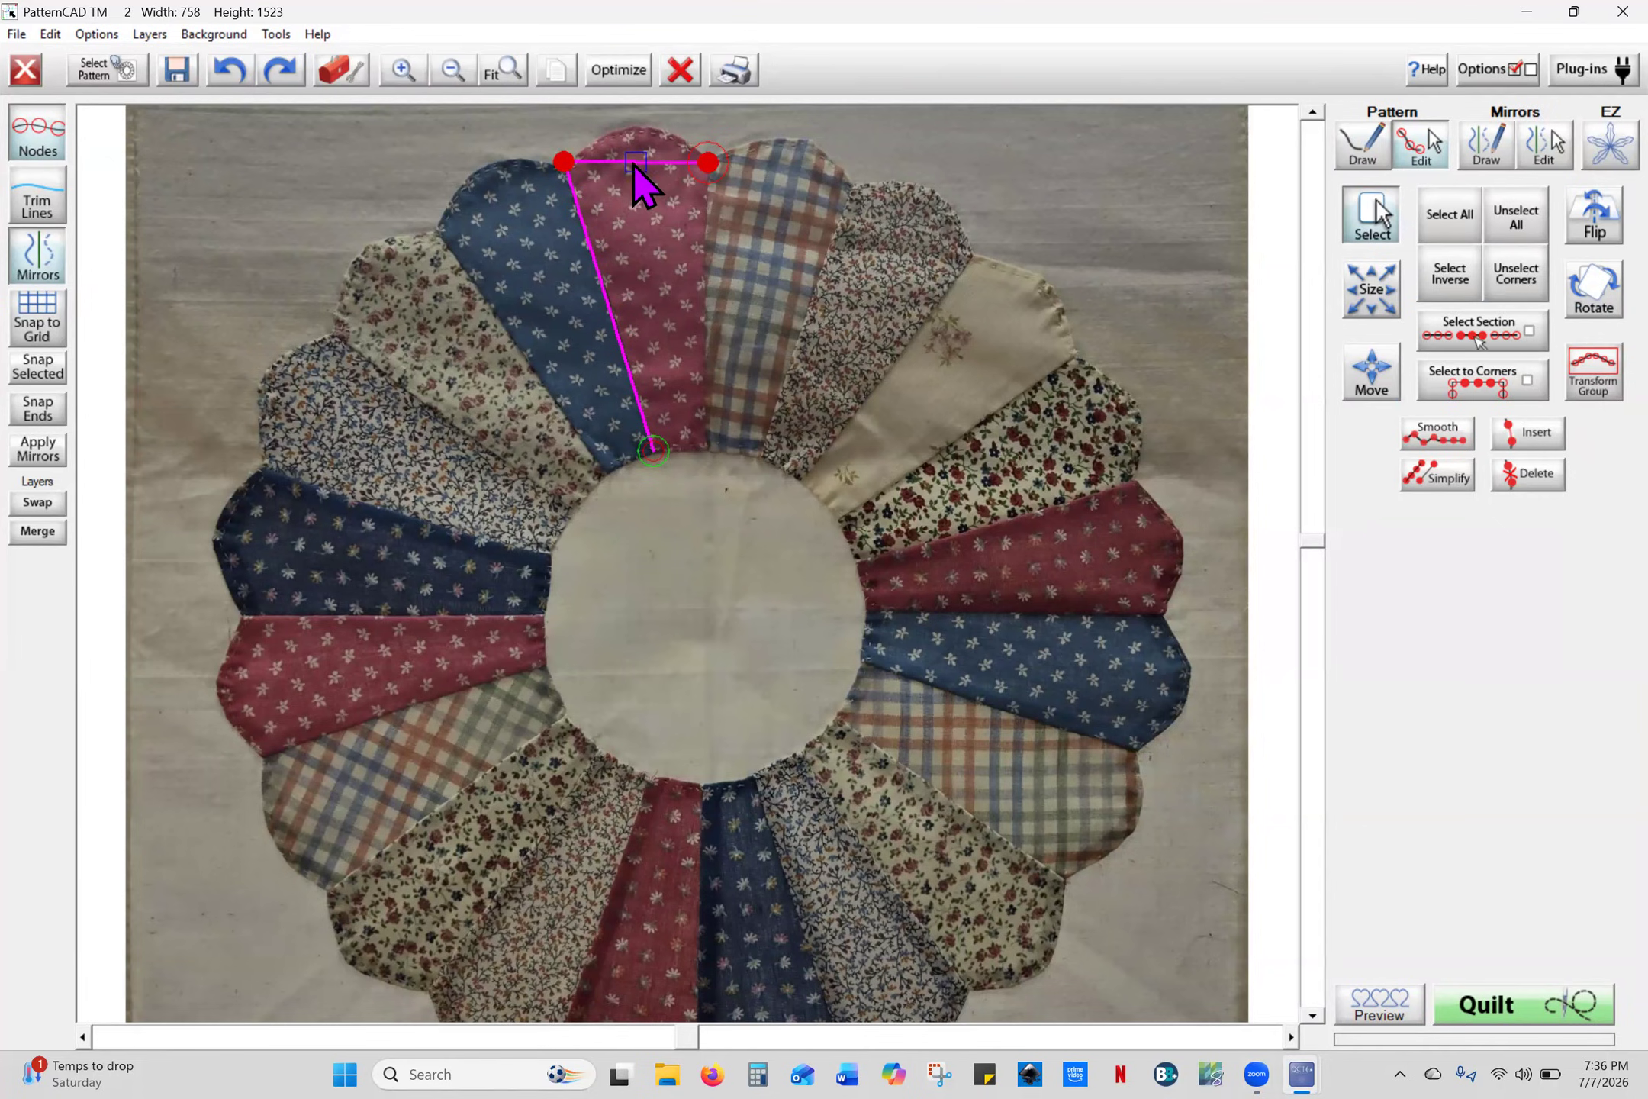
drag(635, 165, 633, 130)
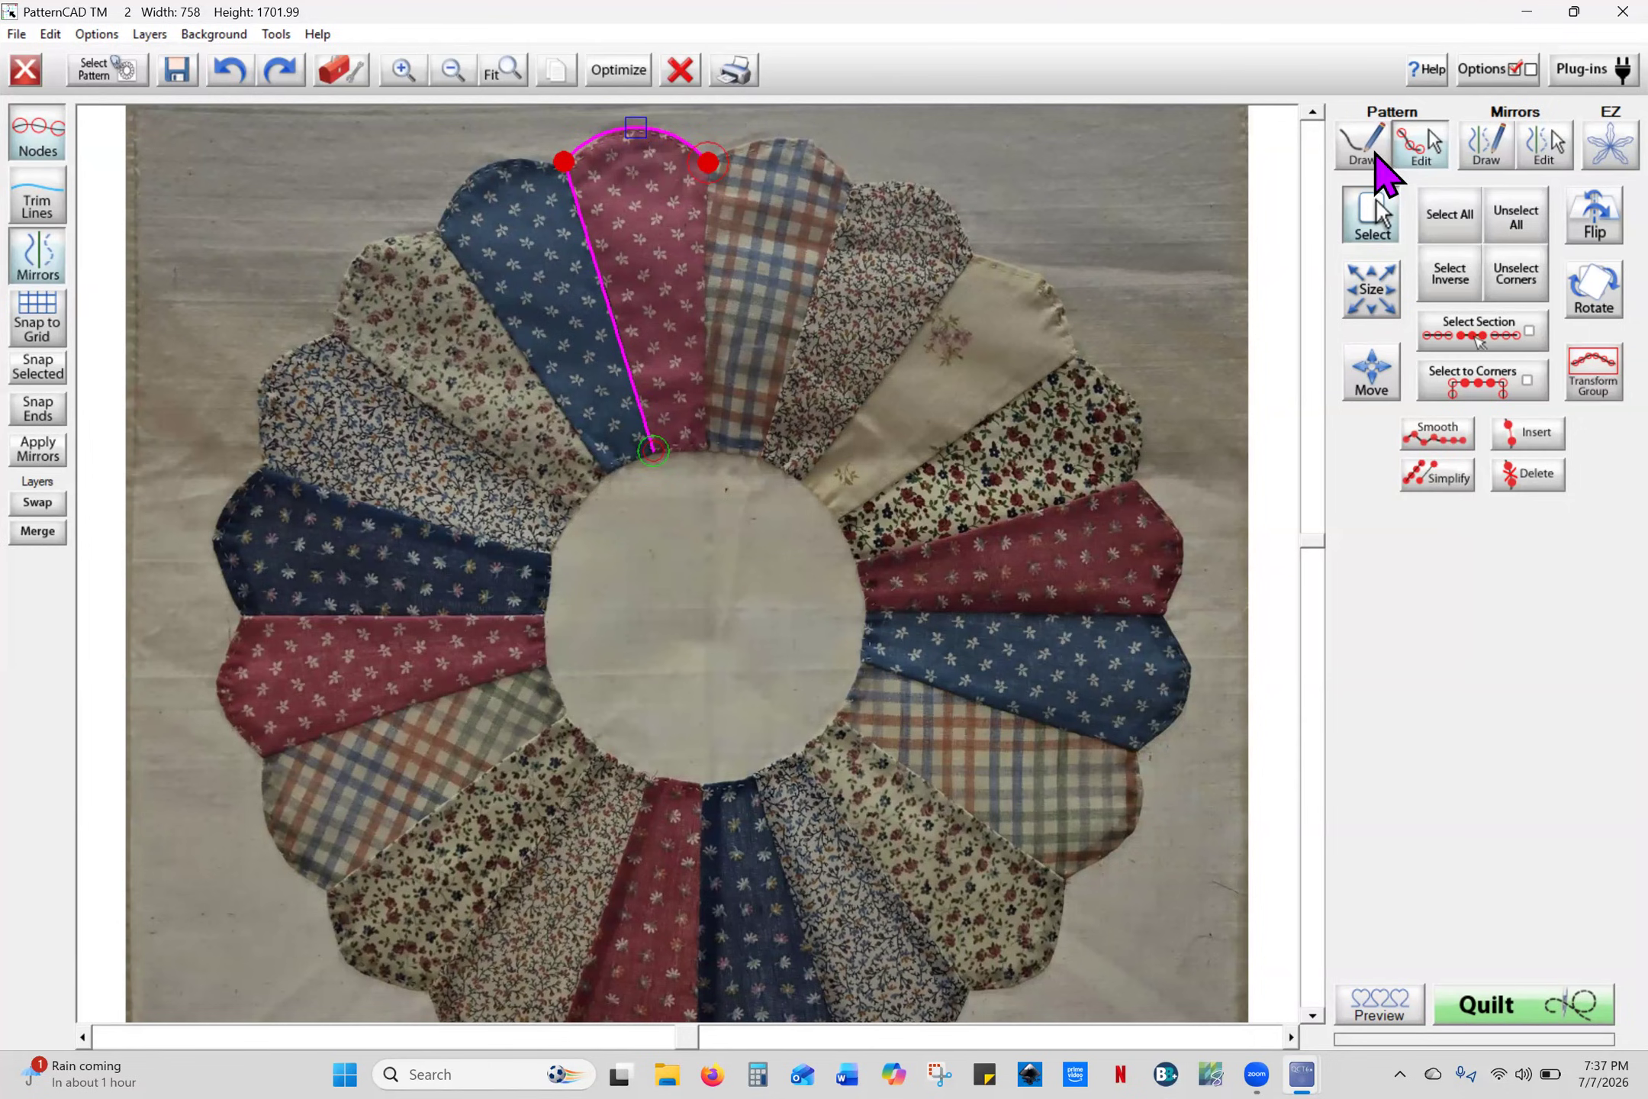
click(1363, 153)
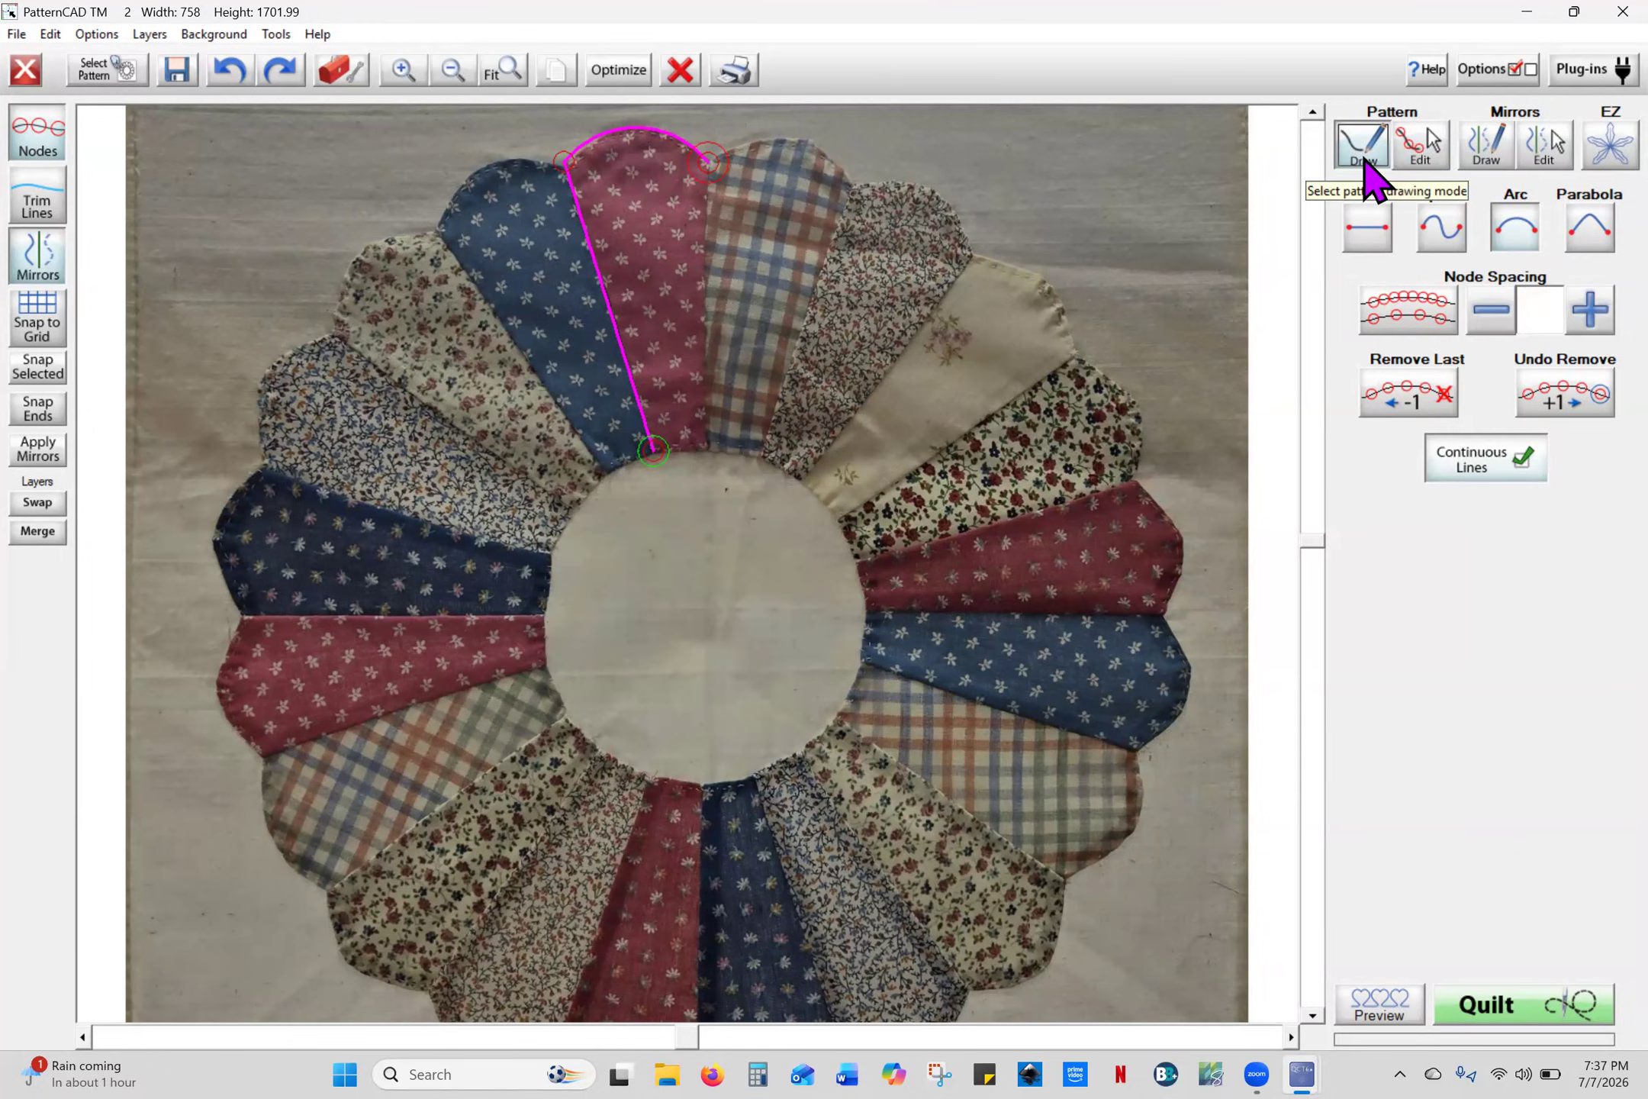
- Trace the red petal's right seam plus the plaid and speckled petals' tops and seams
click(1517, 229)
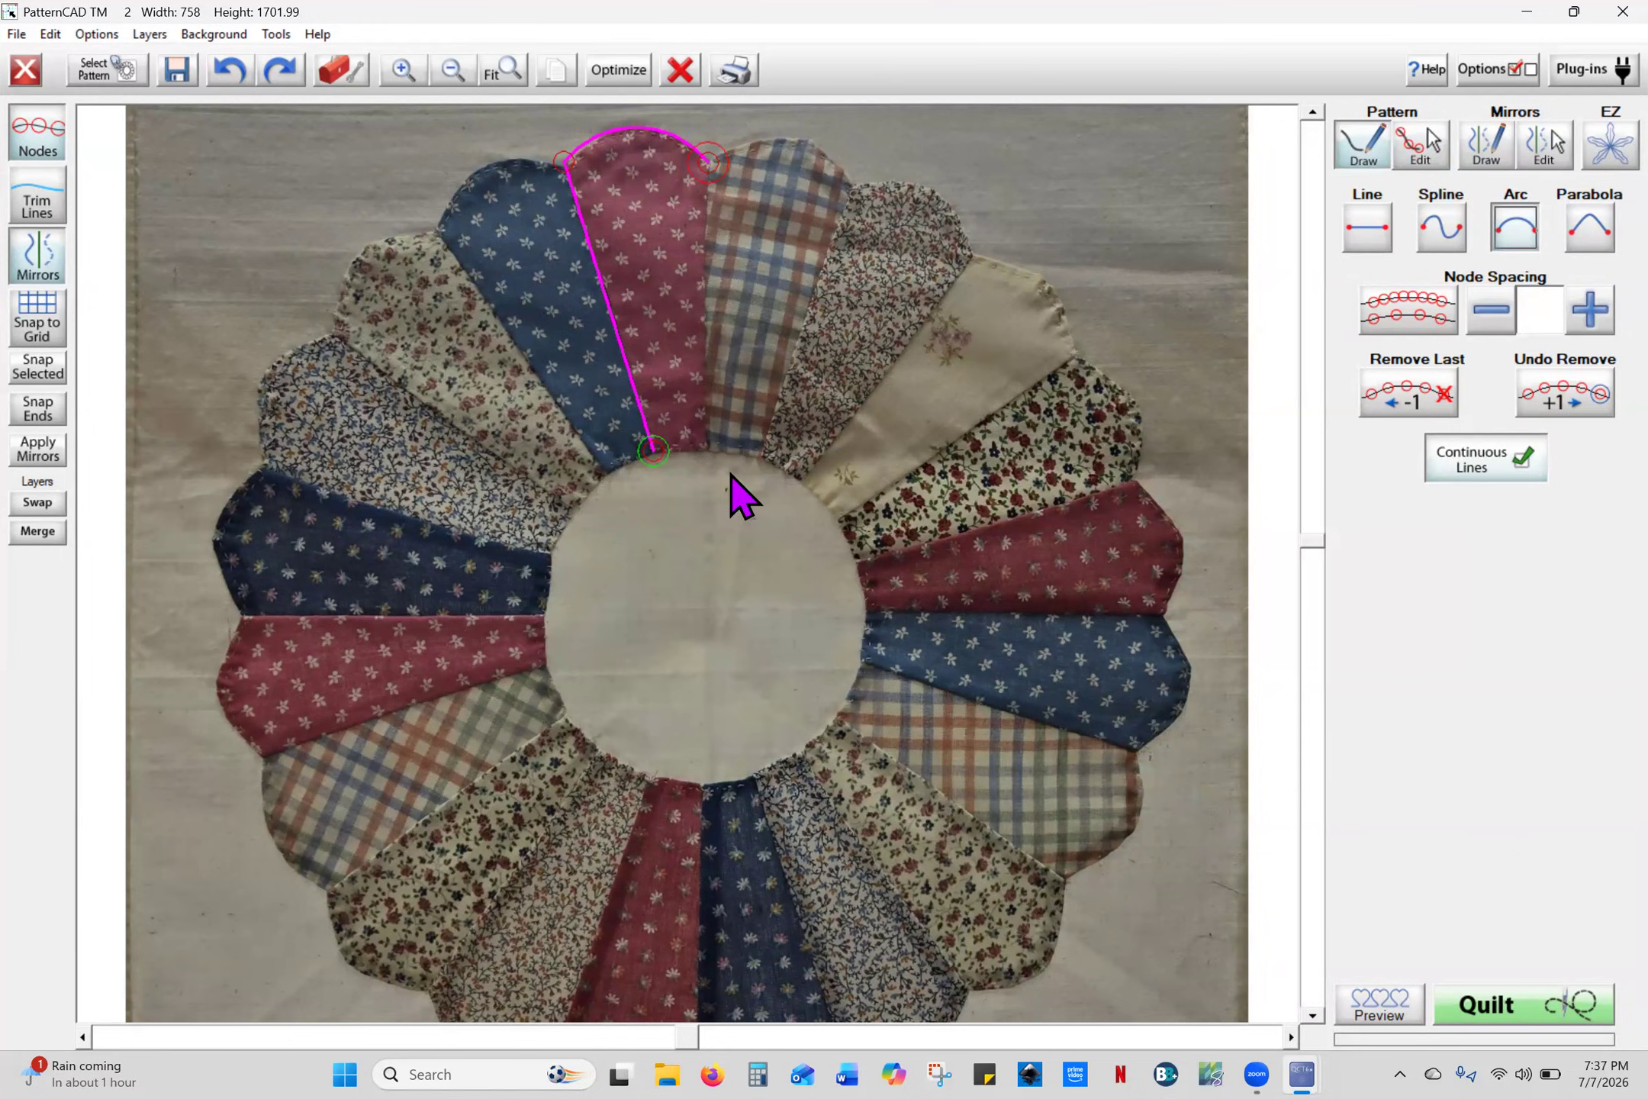
click(705, 449)
click(709, 163)
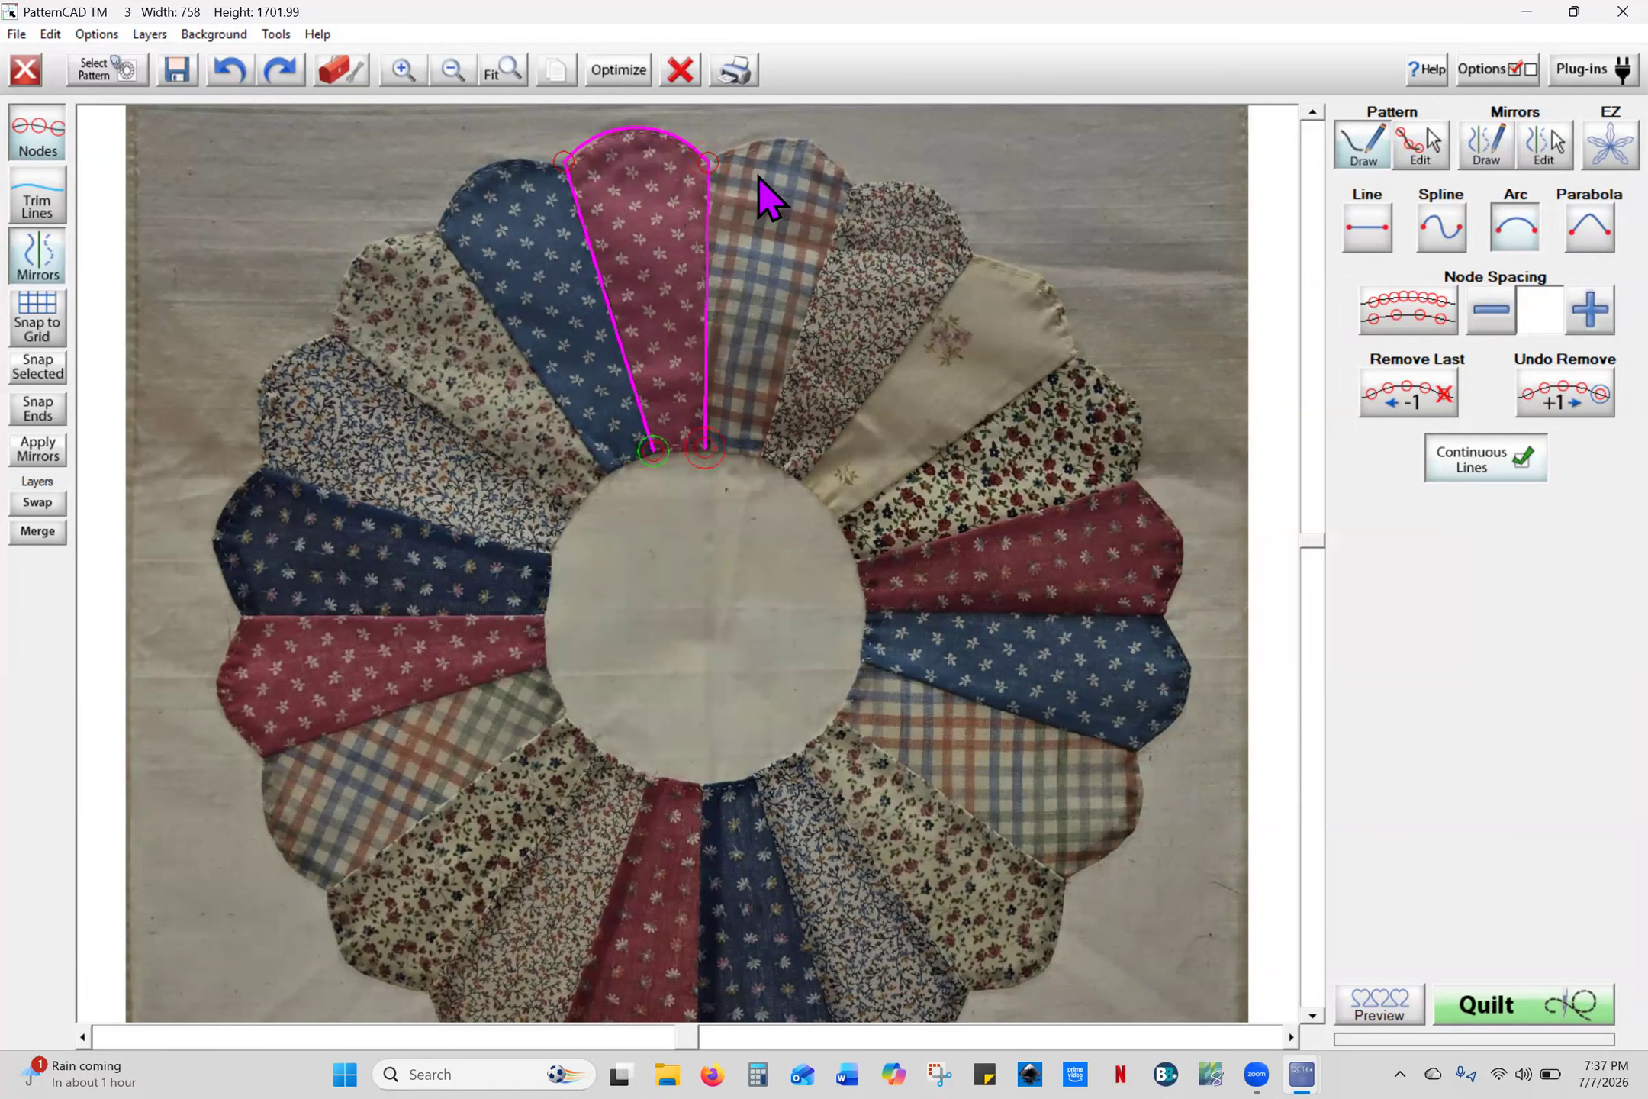
click(855, 189)
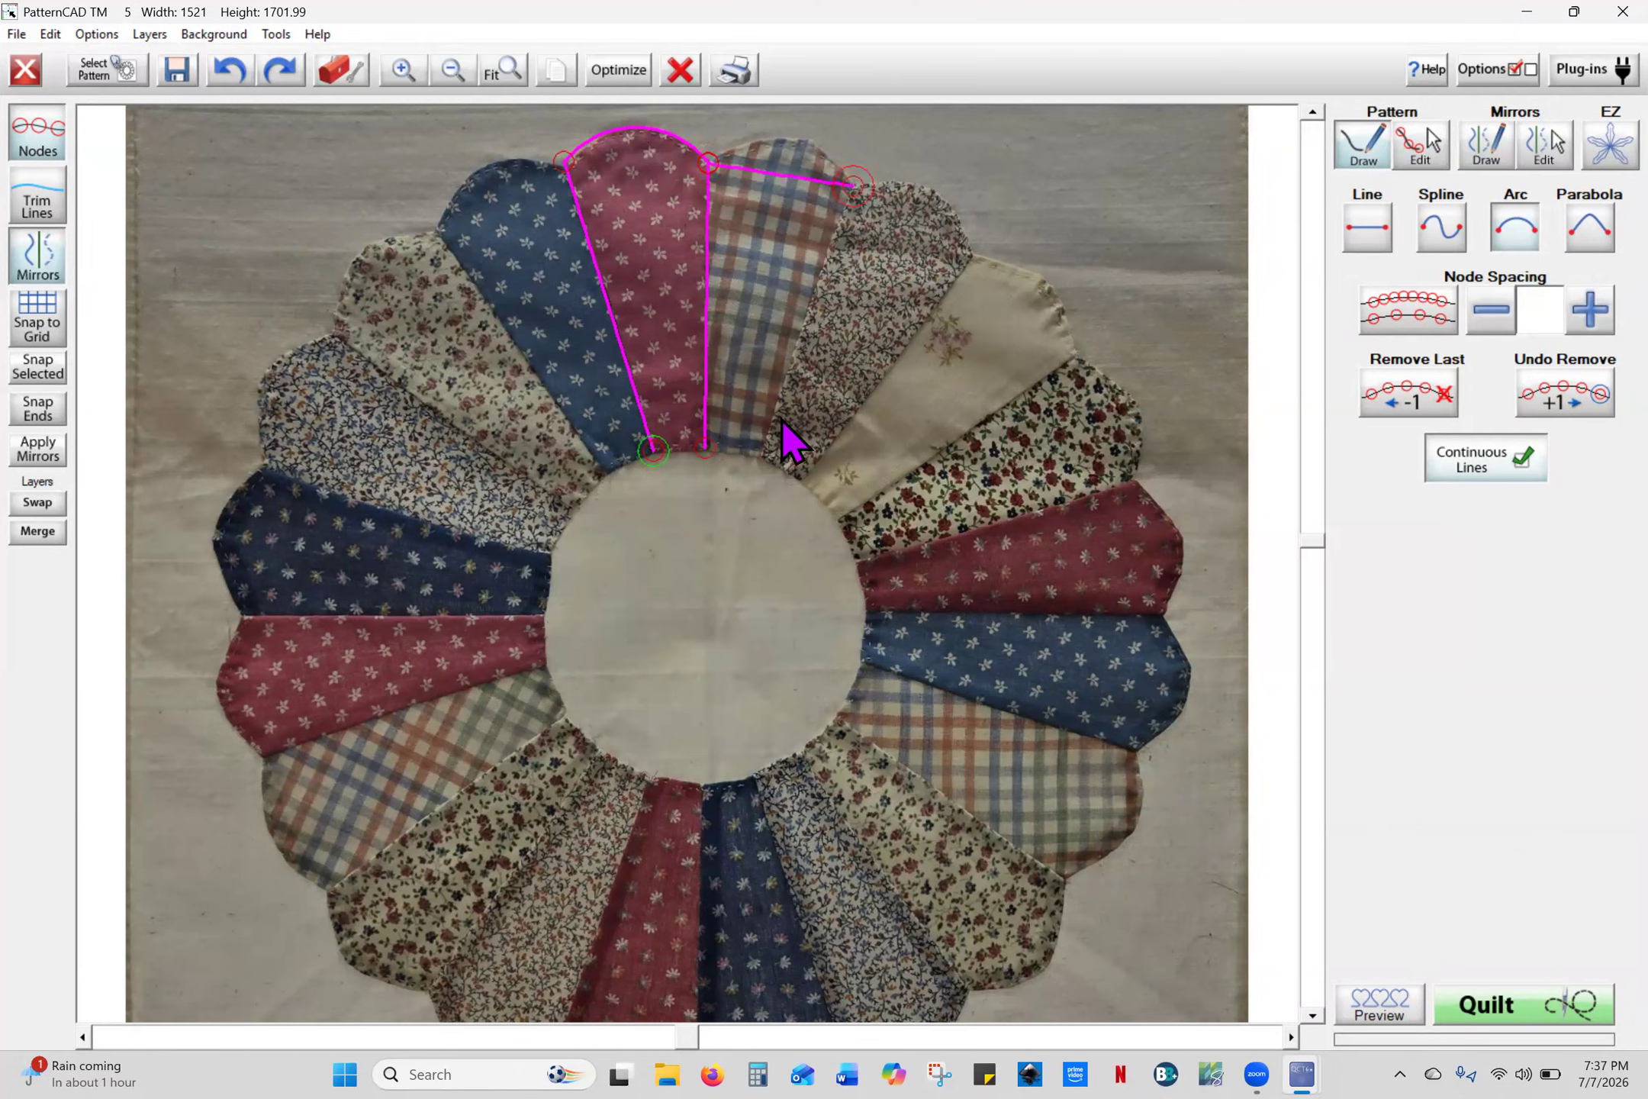
click(760, 459)
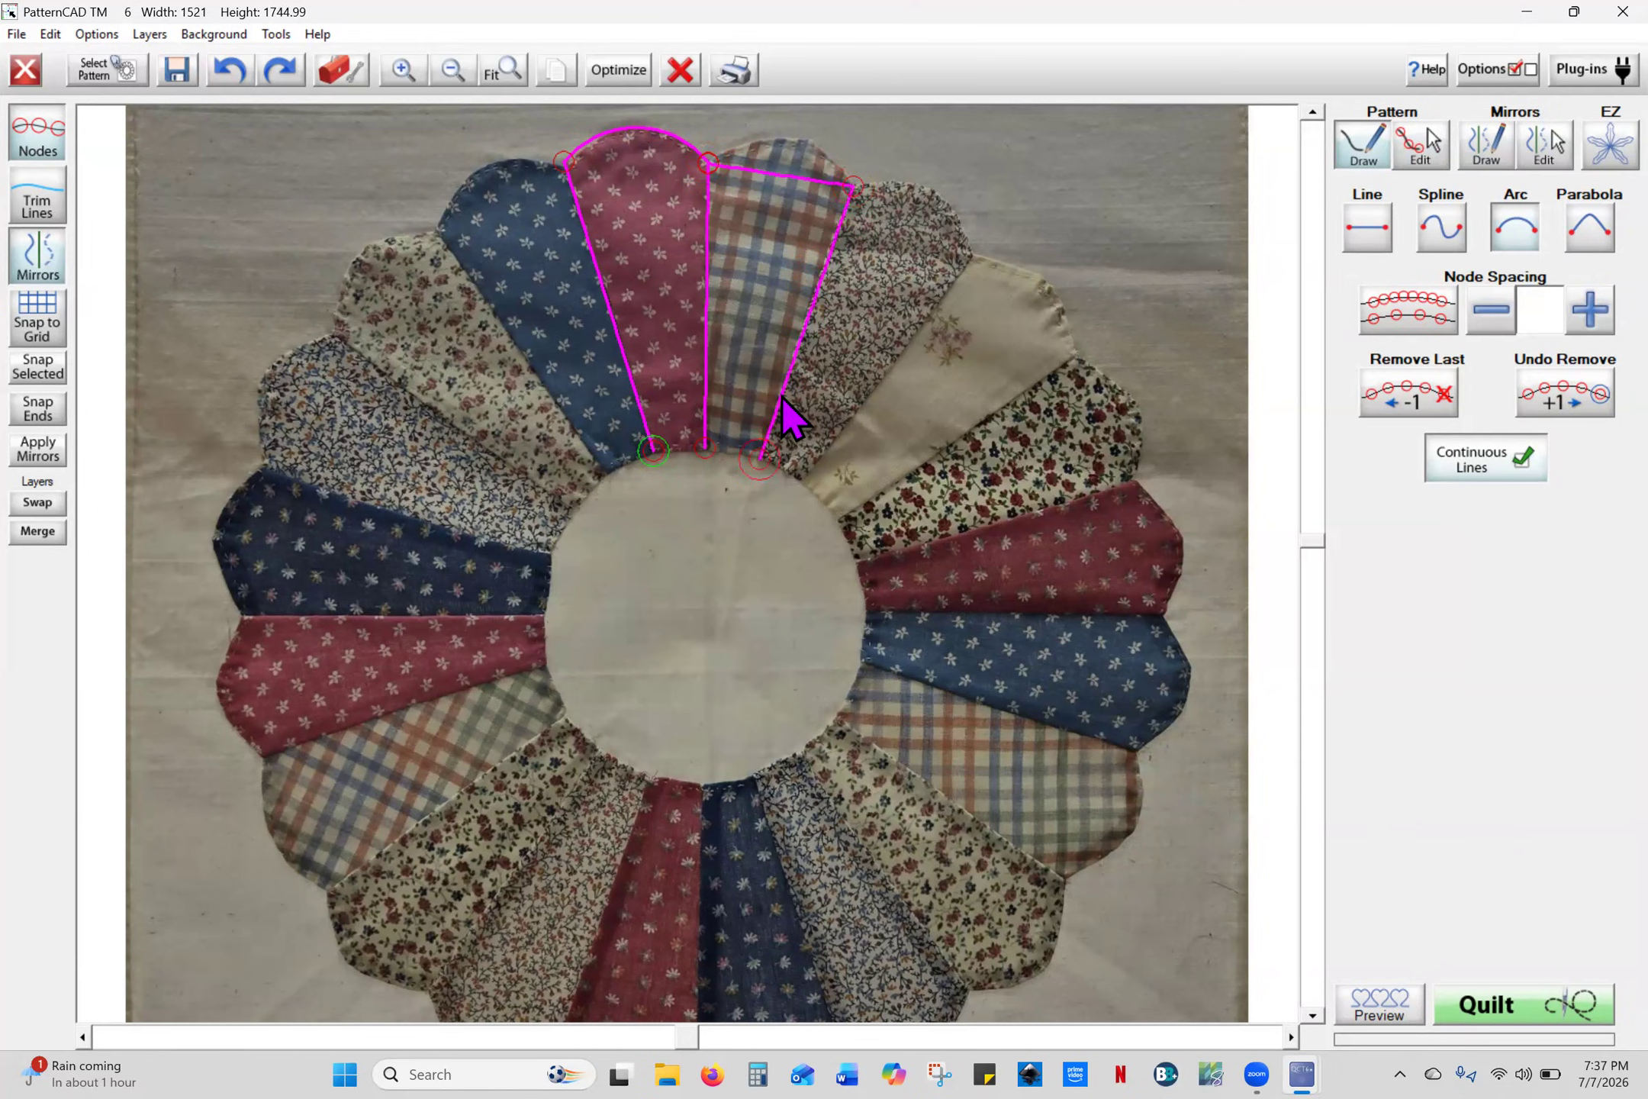
click(852, 183)
click(972, 255)
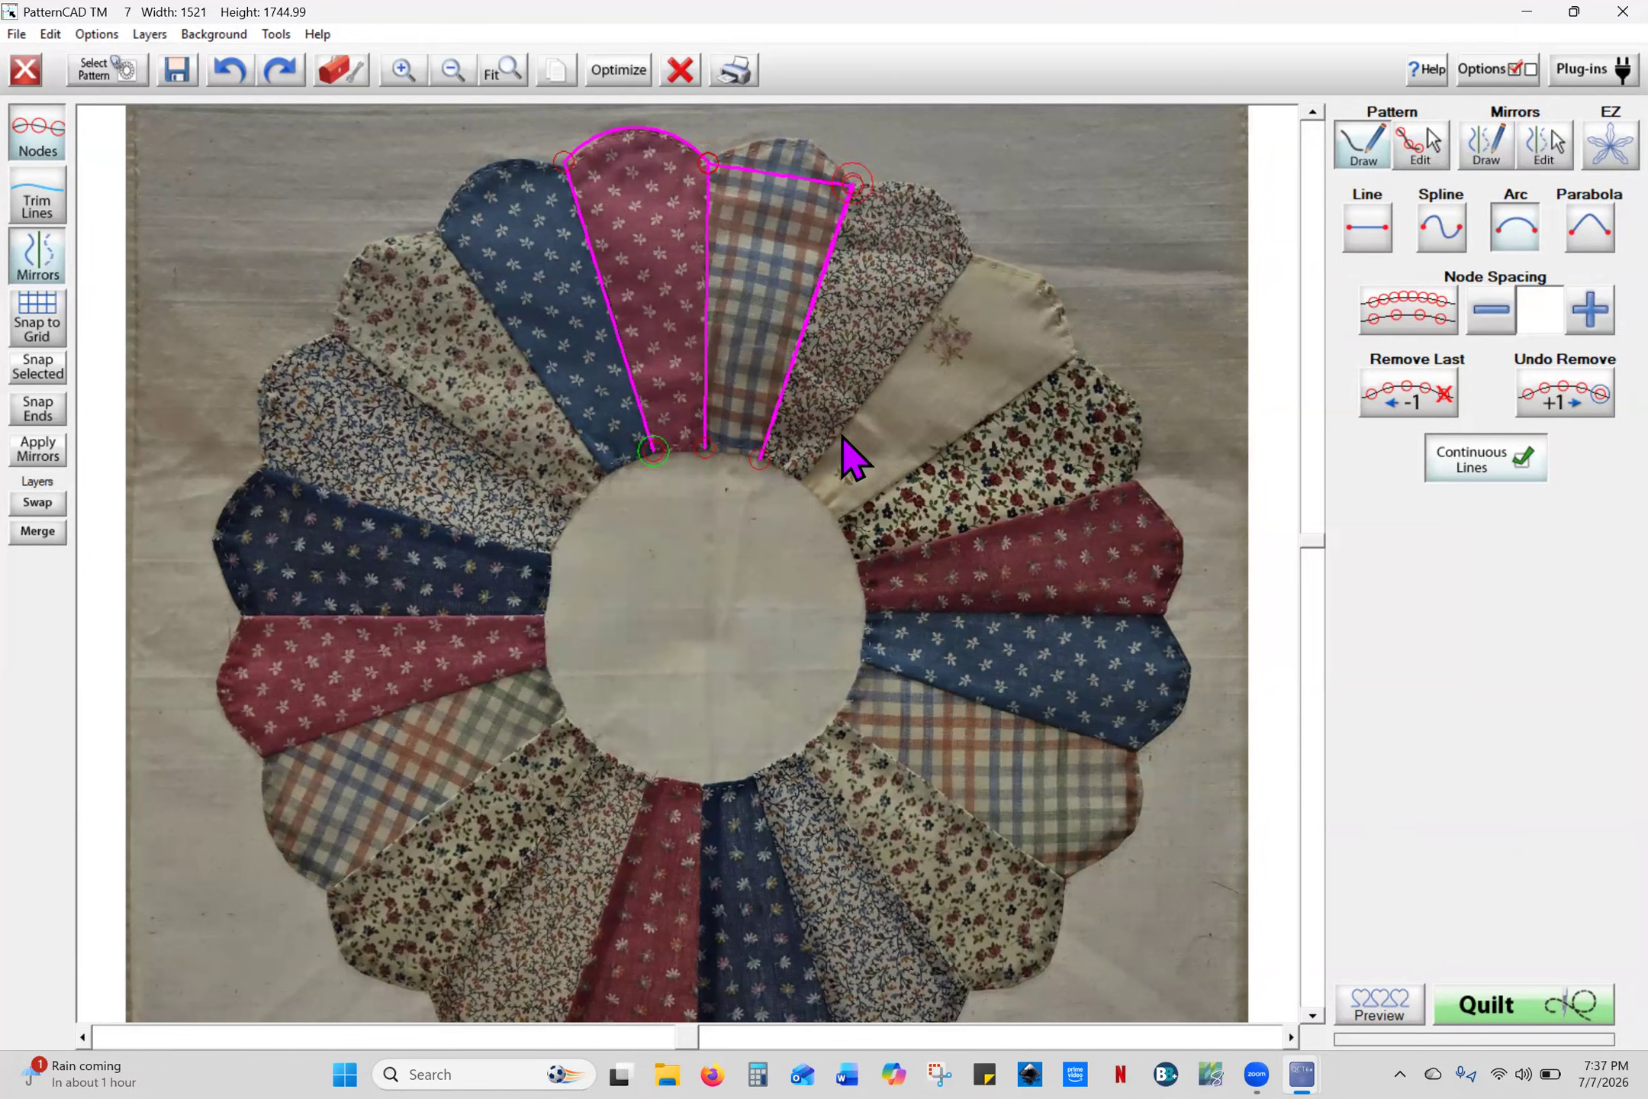
click(803, 481)
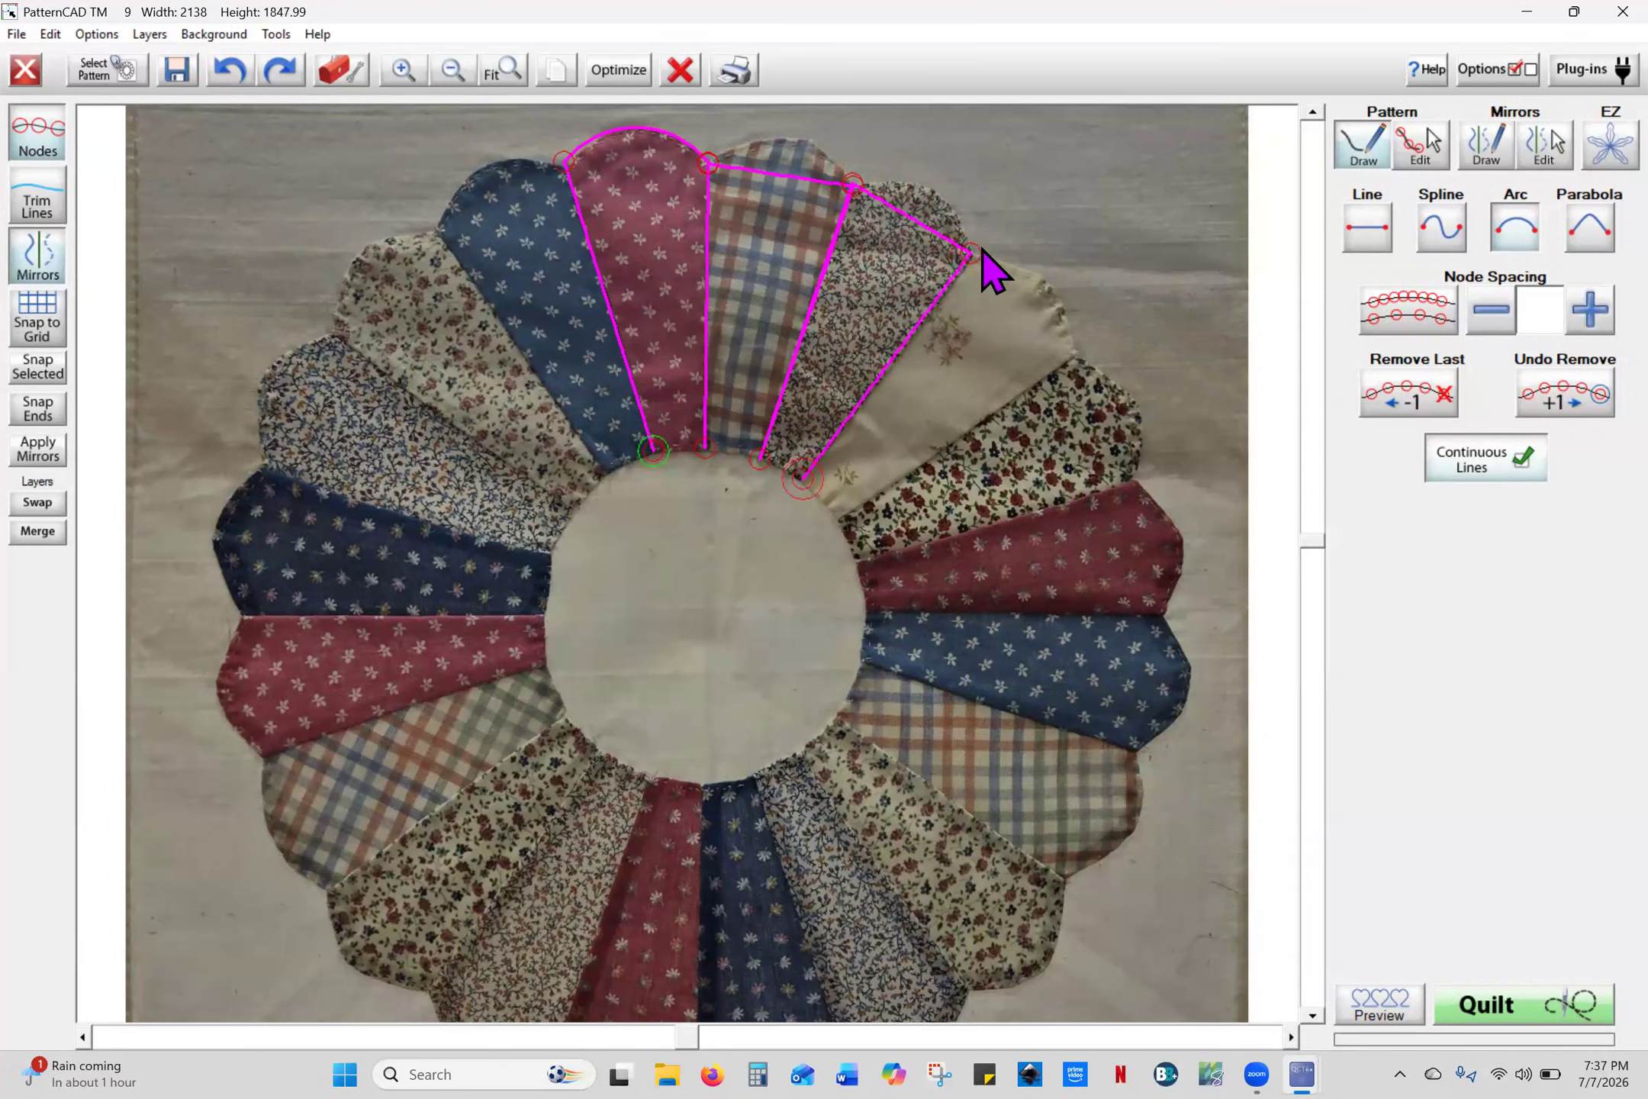
- Trace the cream and floral petals' tops and seams, undoing and redrawing the floral petal
click(1074, 356)
click(838, 521)
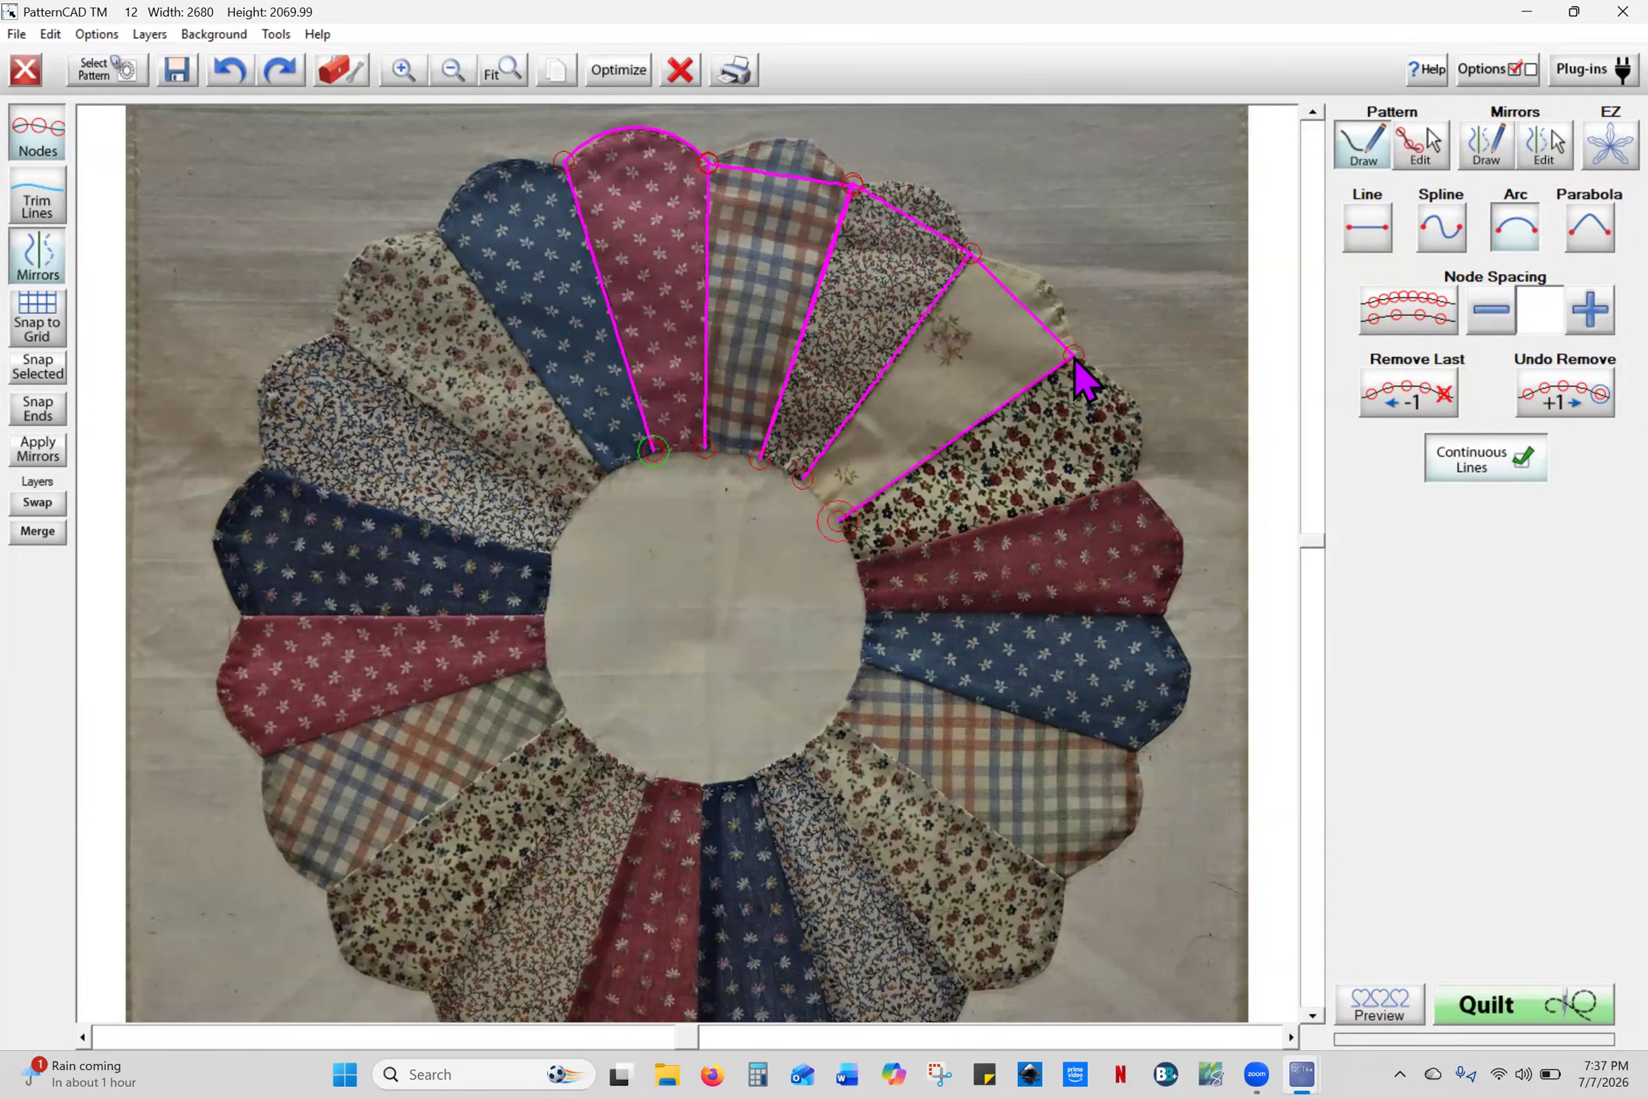
click(1074, 356)
click(1133, 478)
click(1133, 482)
click(853, 562)
click(227, 70)
click(229, 73)
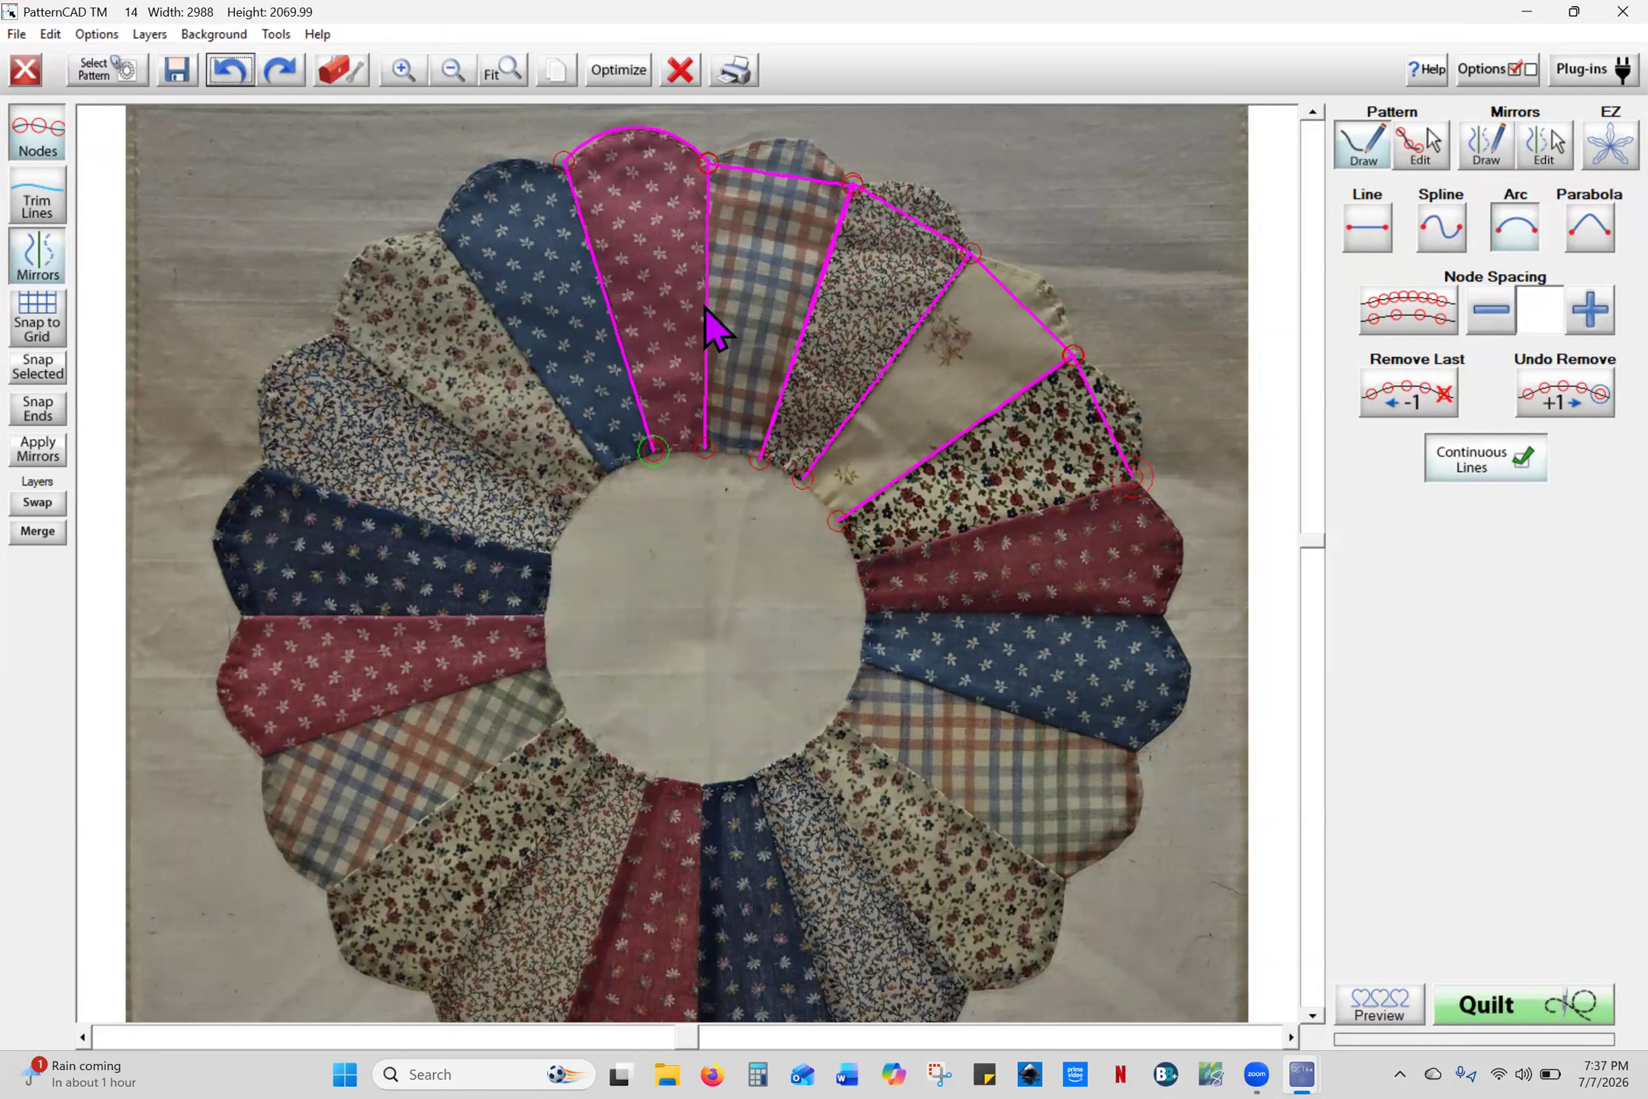
click(229, 70)
click(1133, 480)
click(859, 562)
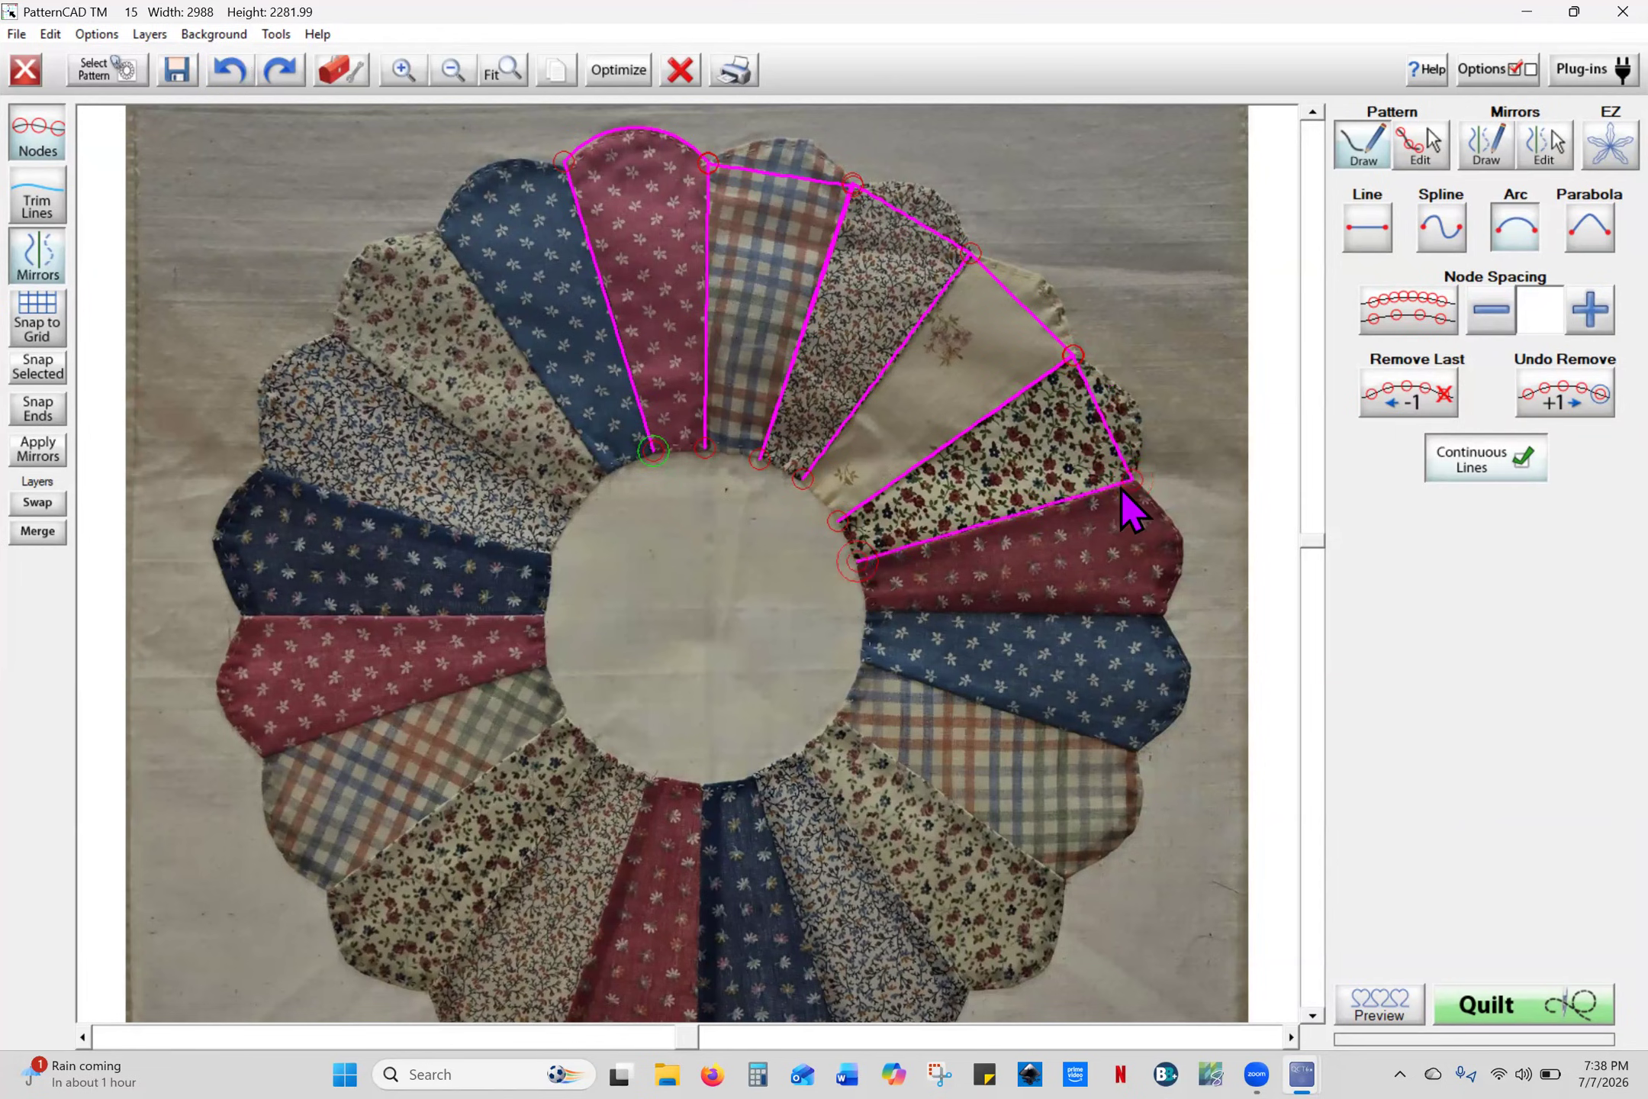
click(1133, 481)
- Trace the red, blue and next lower-right petals' top edges and seams to the inner circle
click(1161, 616)
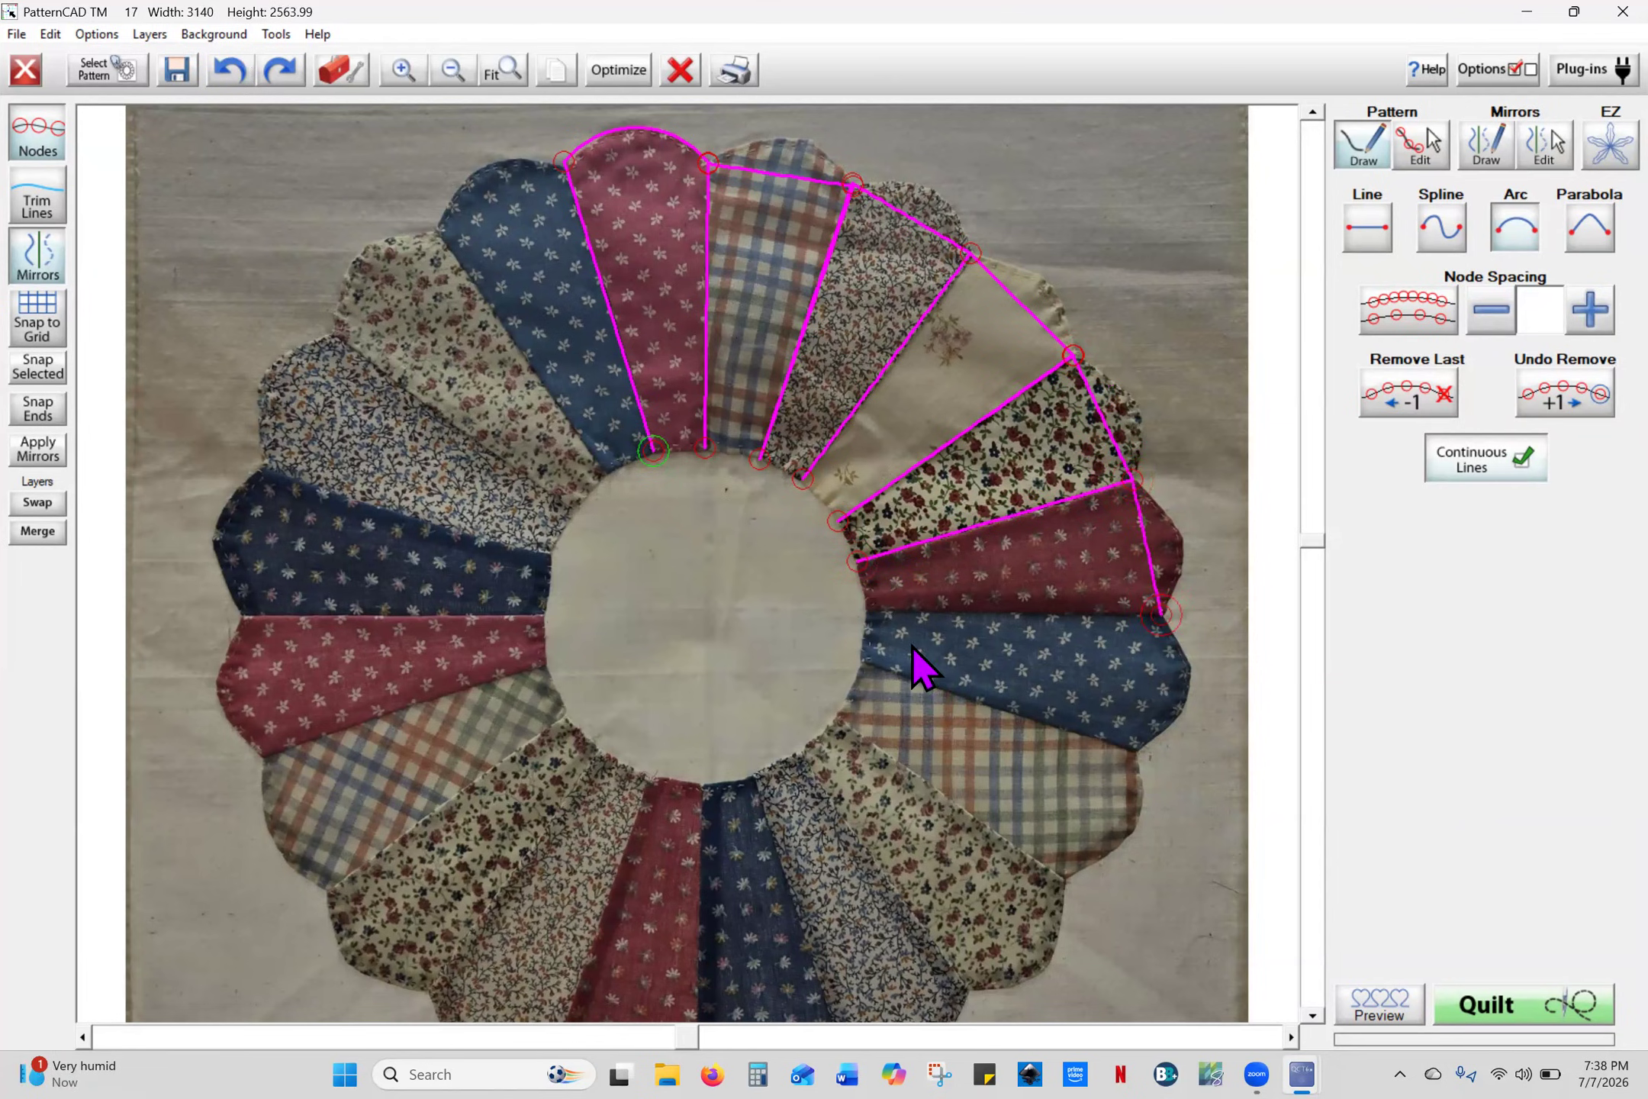
click(865, 610)
click(1161, 616)
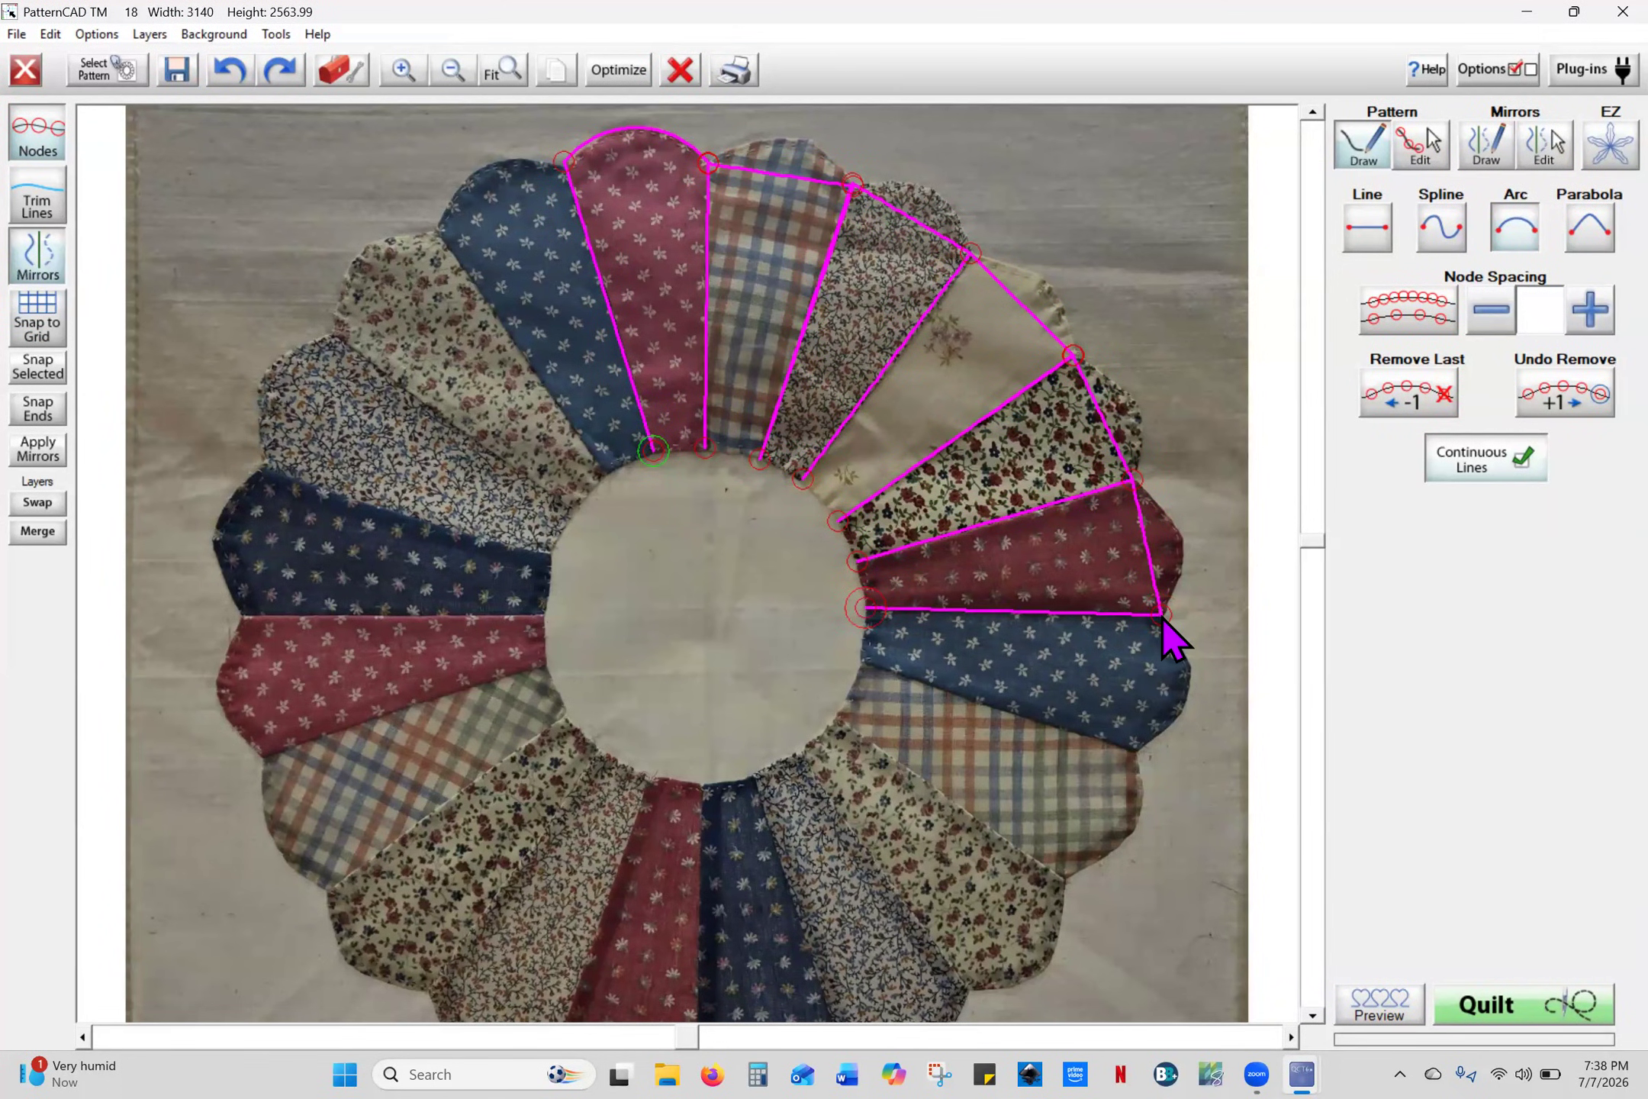
click(1134, 754)
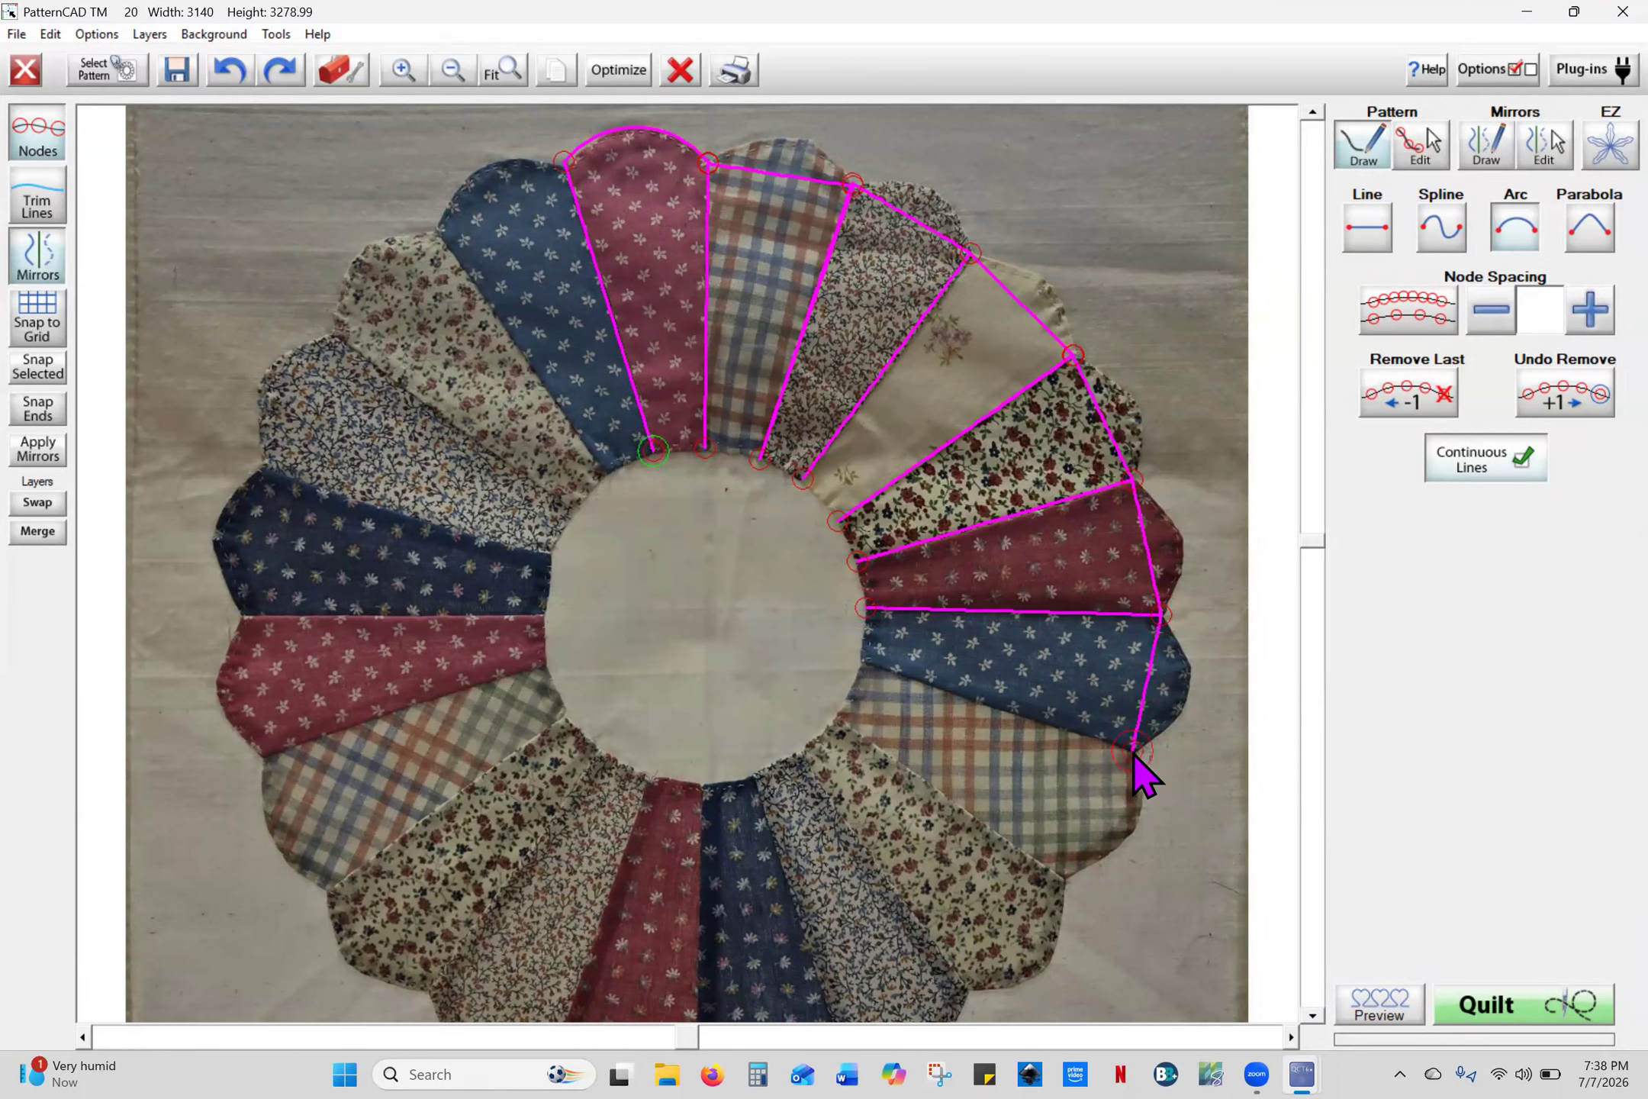
click(861, 659)
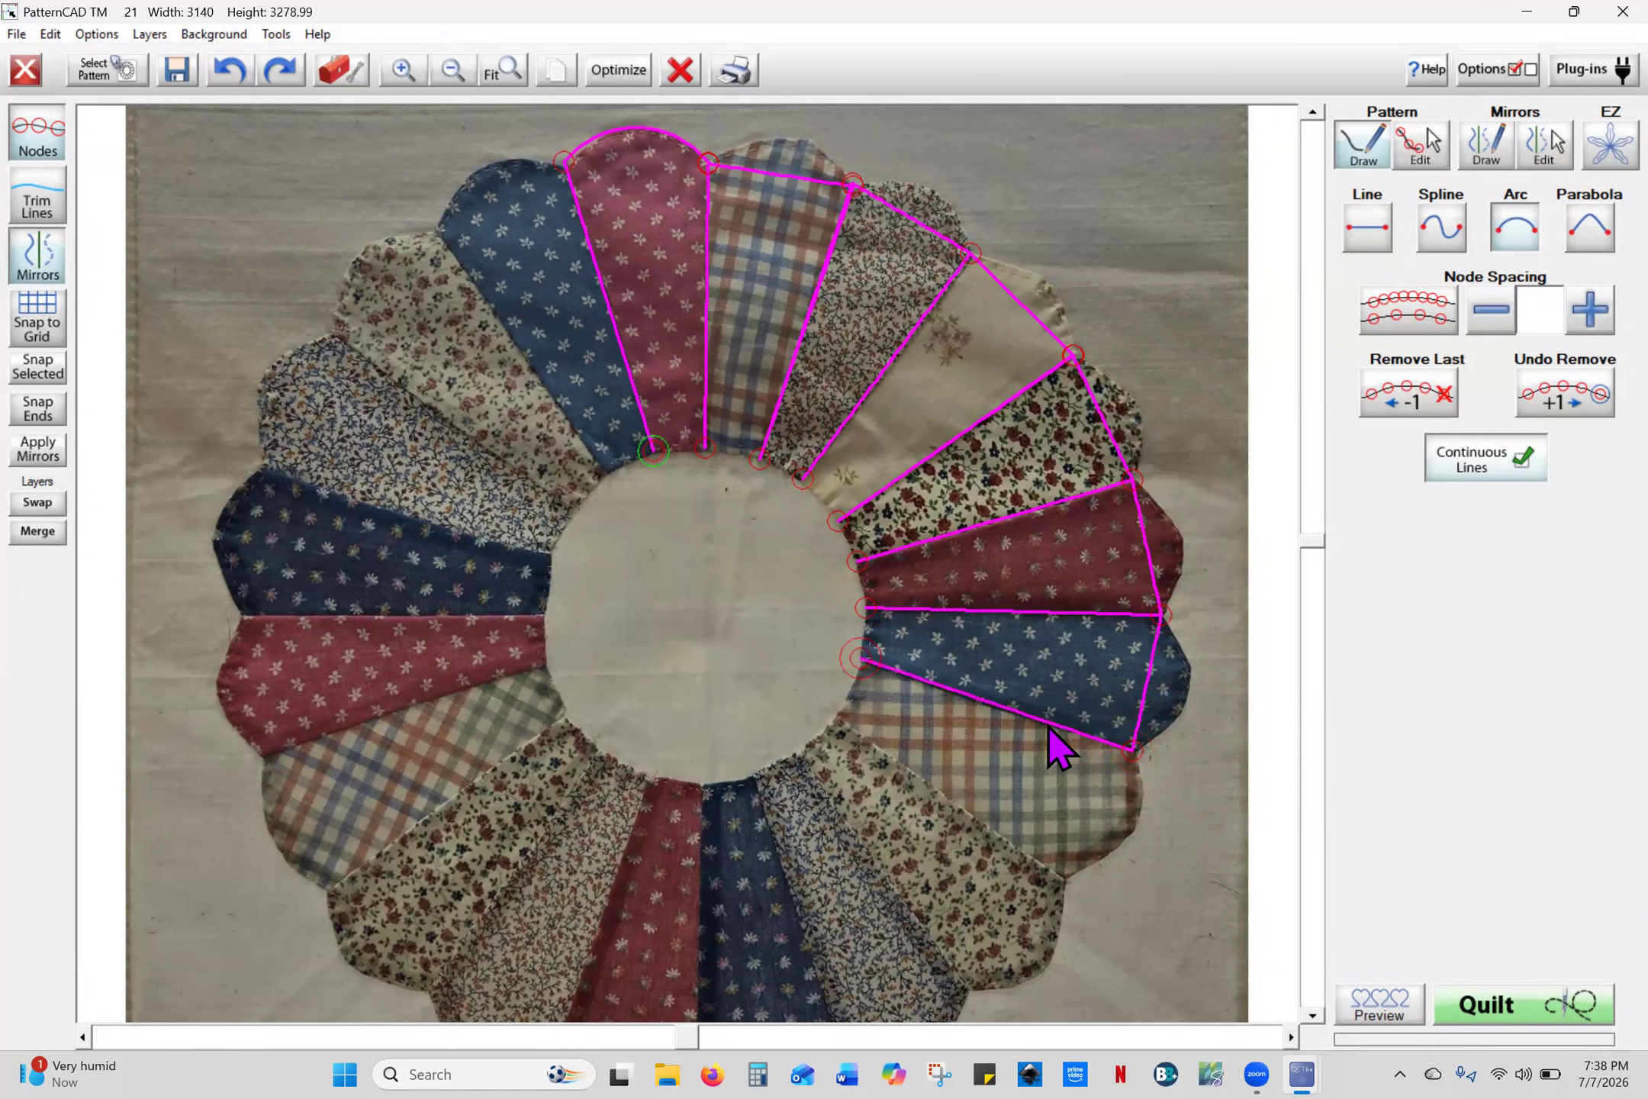
click(1134, 752)
click(1064, 882)
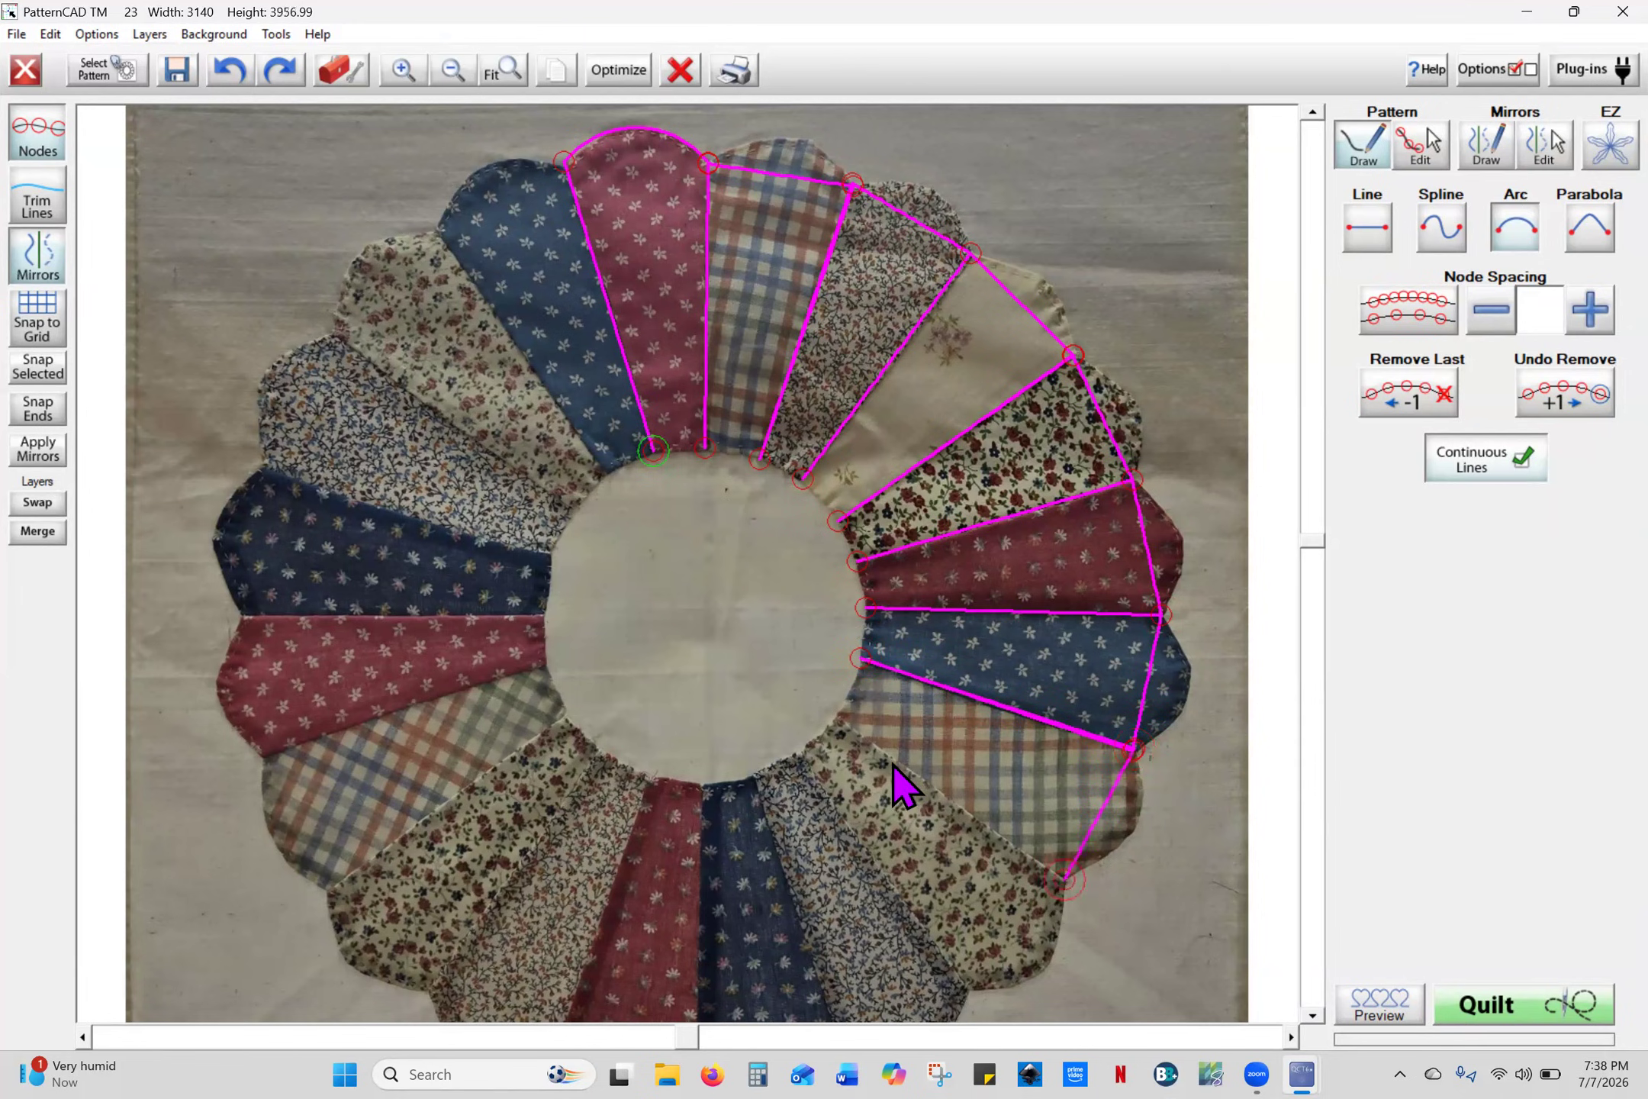
click(837, 717)
click(1064, 881)
click(1313, 1015)
click(1312, 1016)
click(1313, 1016)
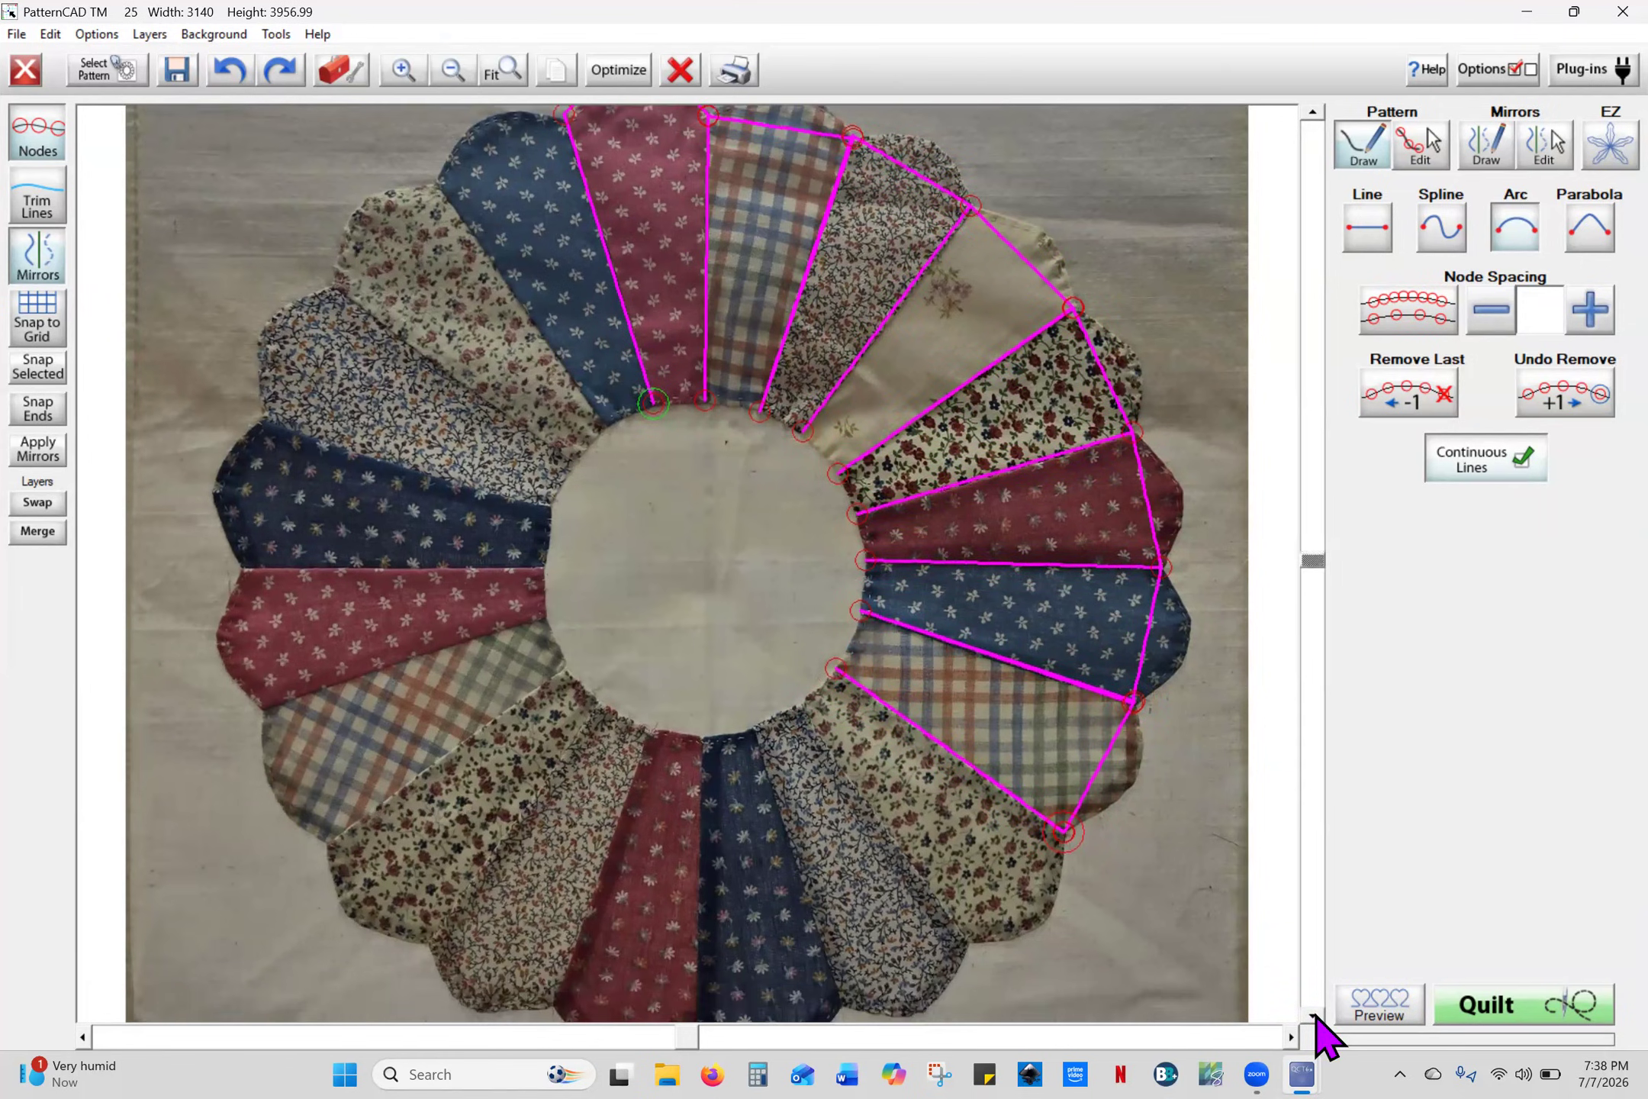
click(1312, 1016)
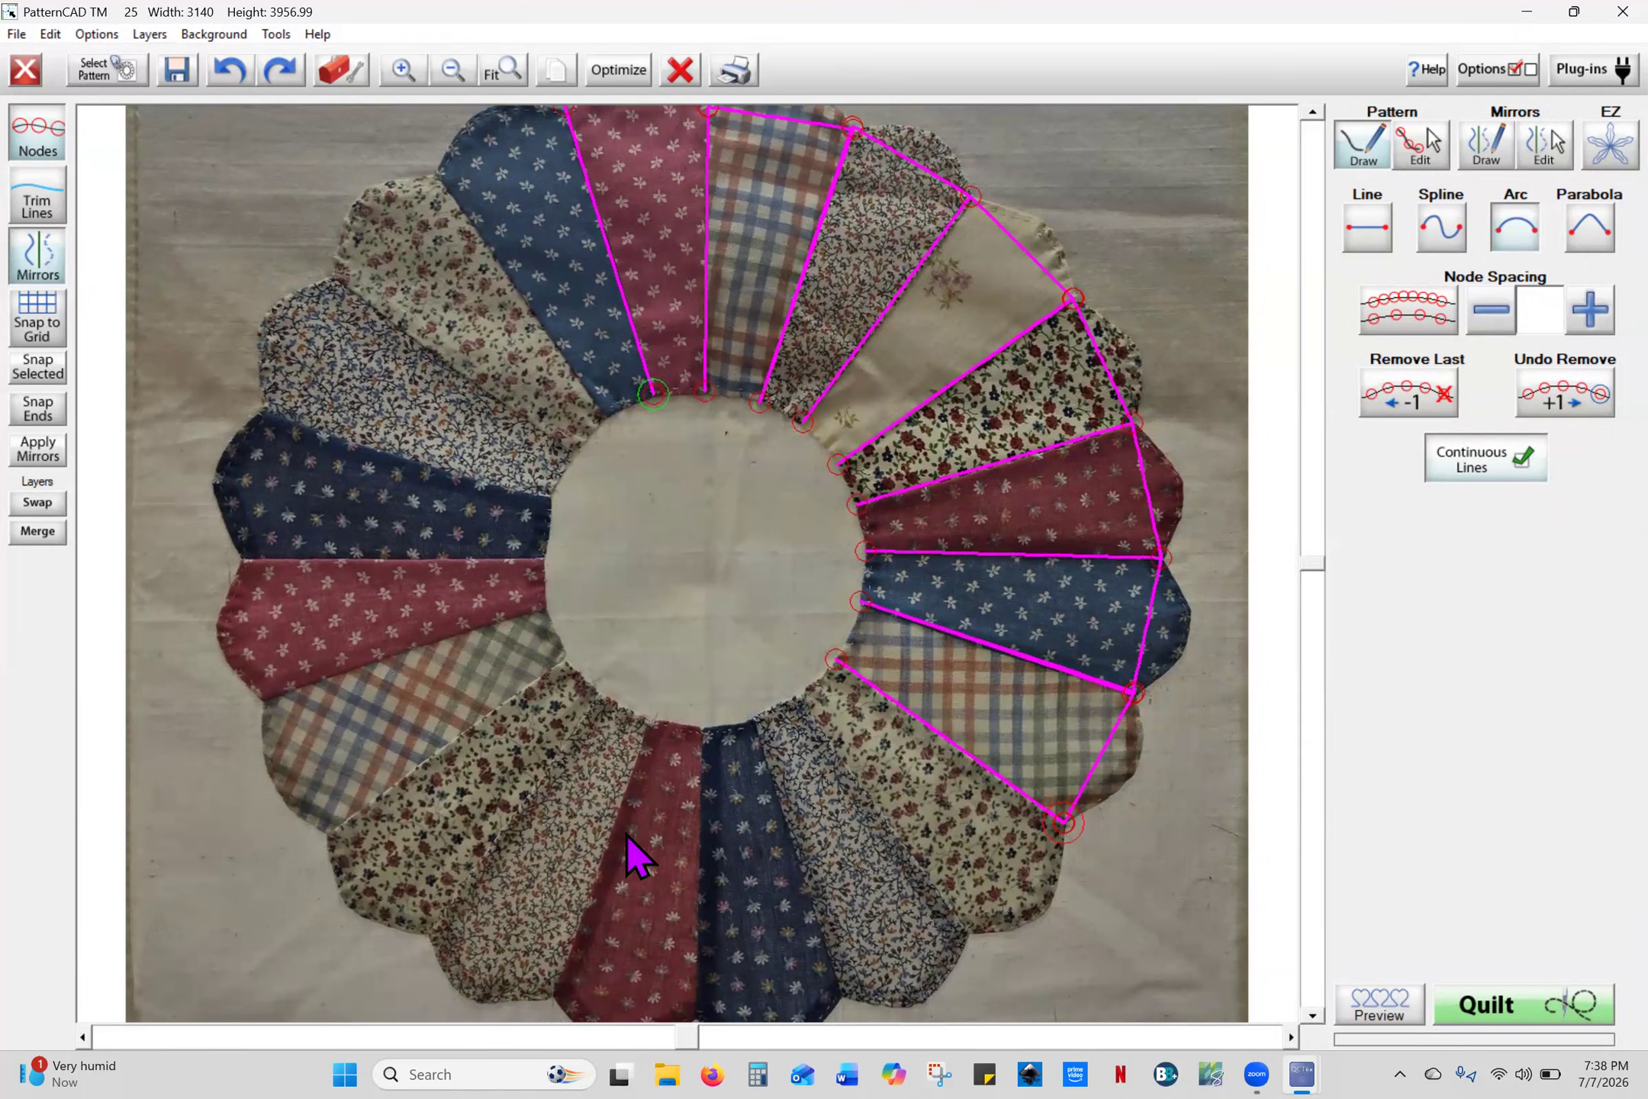
- Trace the four bottom petals' outer scallop points and seams in to the centre circle
click(1312, 1016)
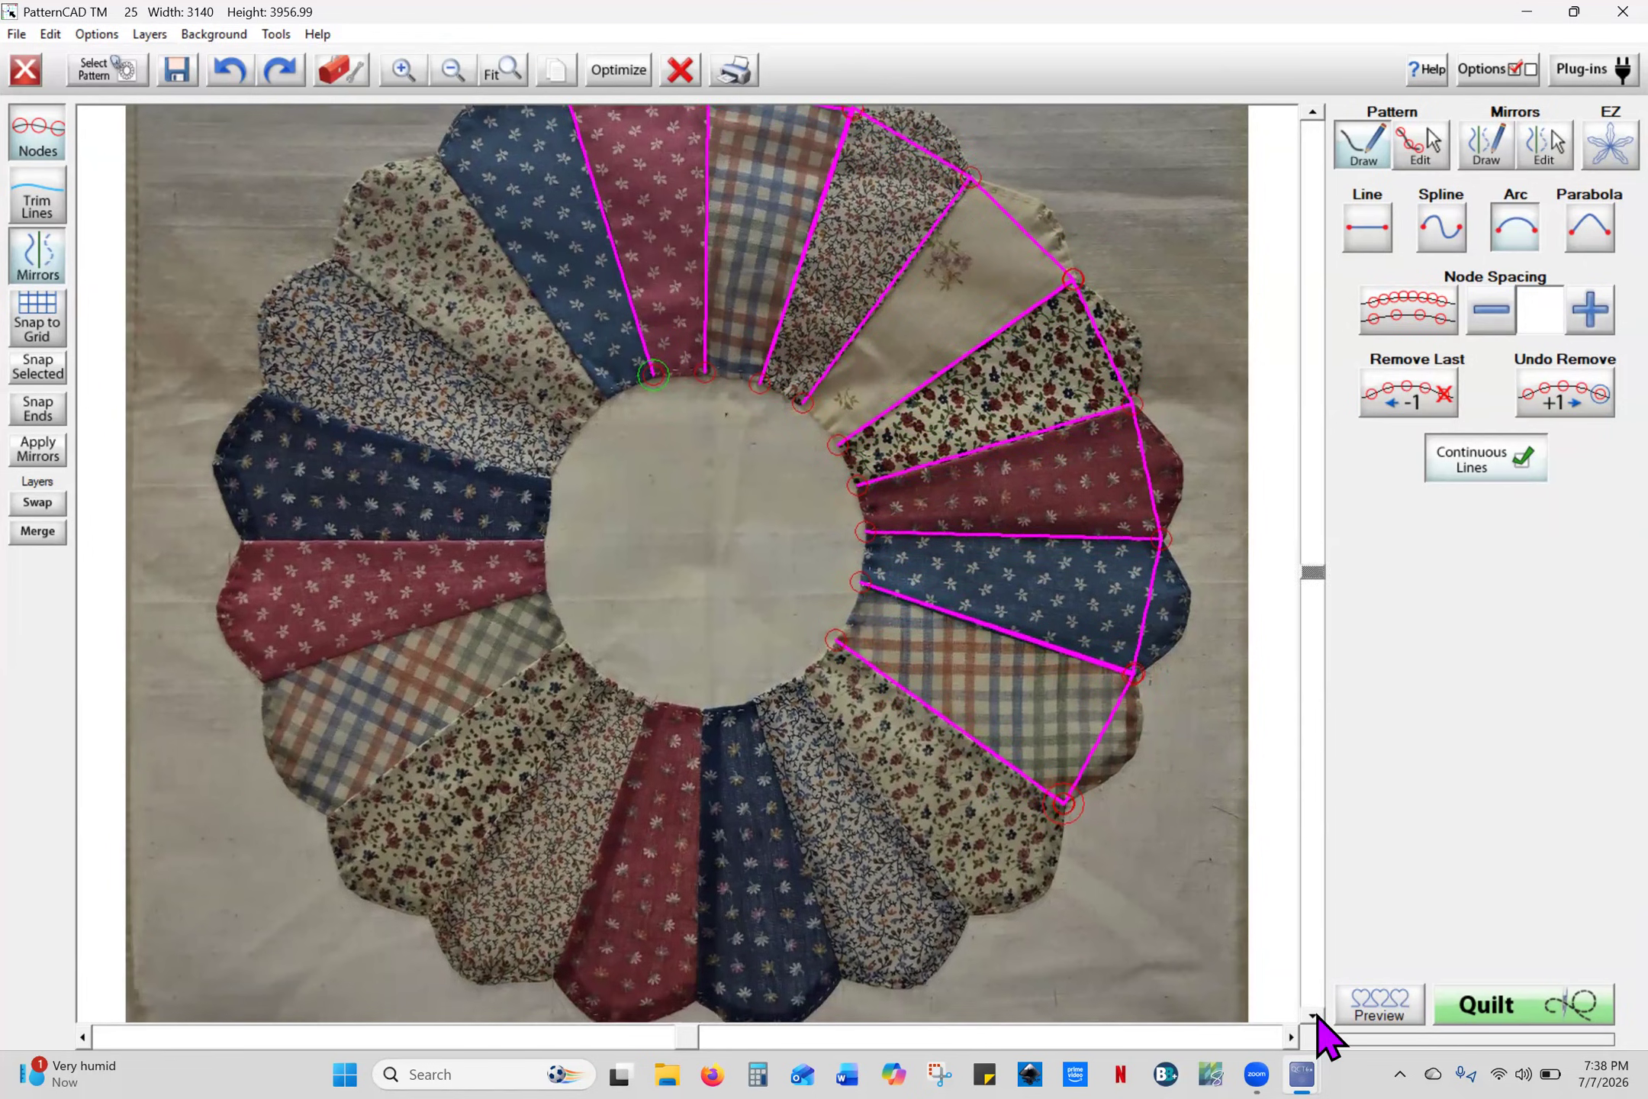
click(1313, 1015)
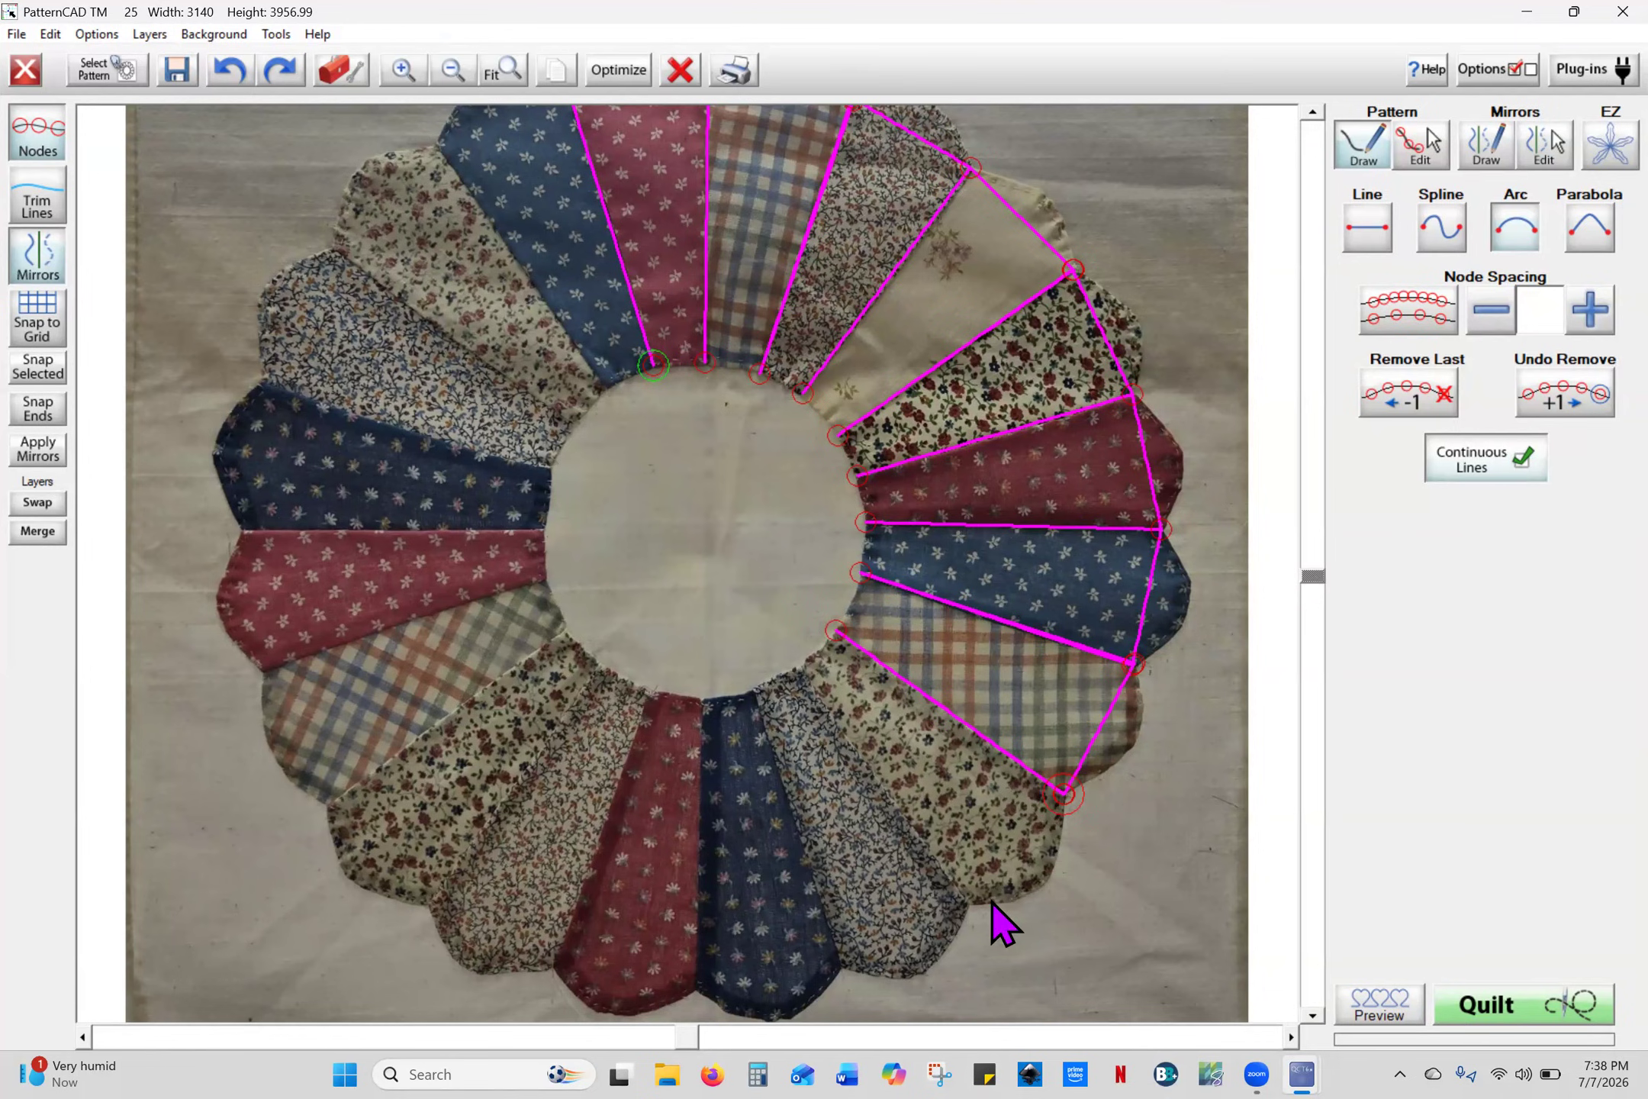
click(969, 906)
click(794, 669)
click(968, 904)
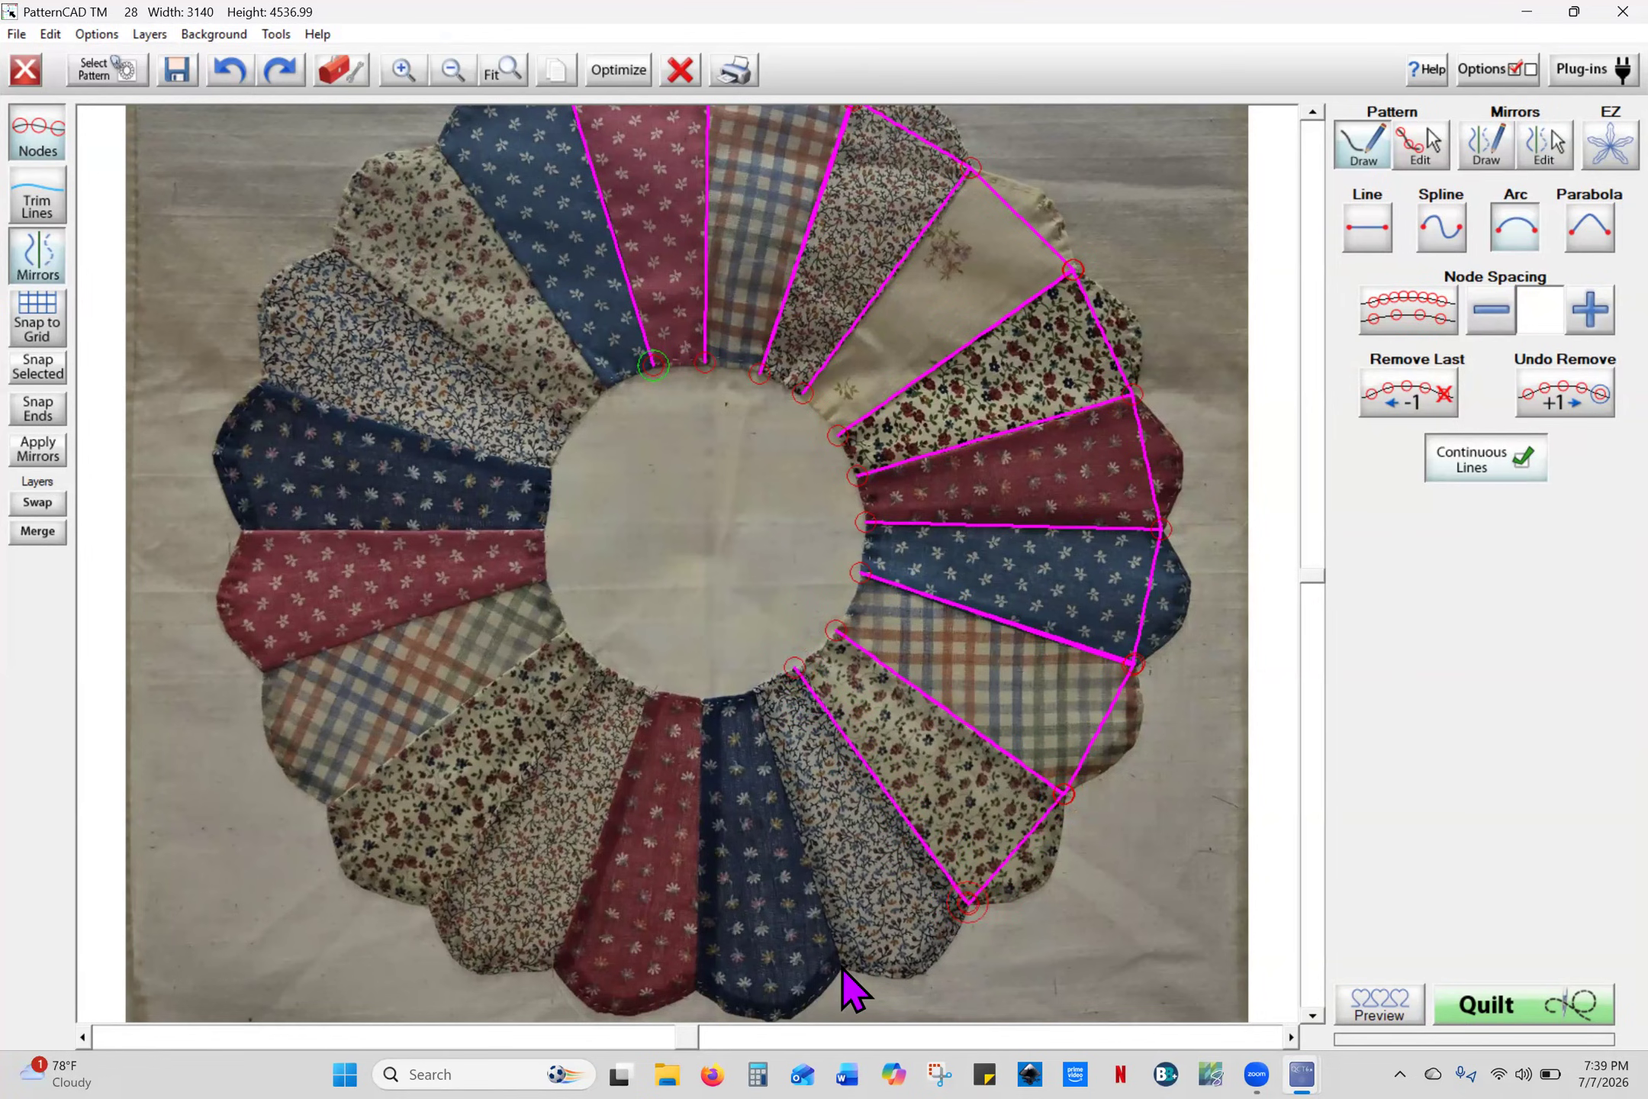
click(842, 969)
click(755, 688)
click(840, 969)
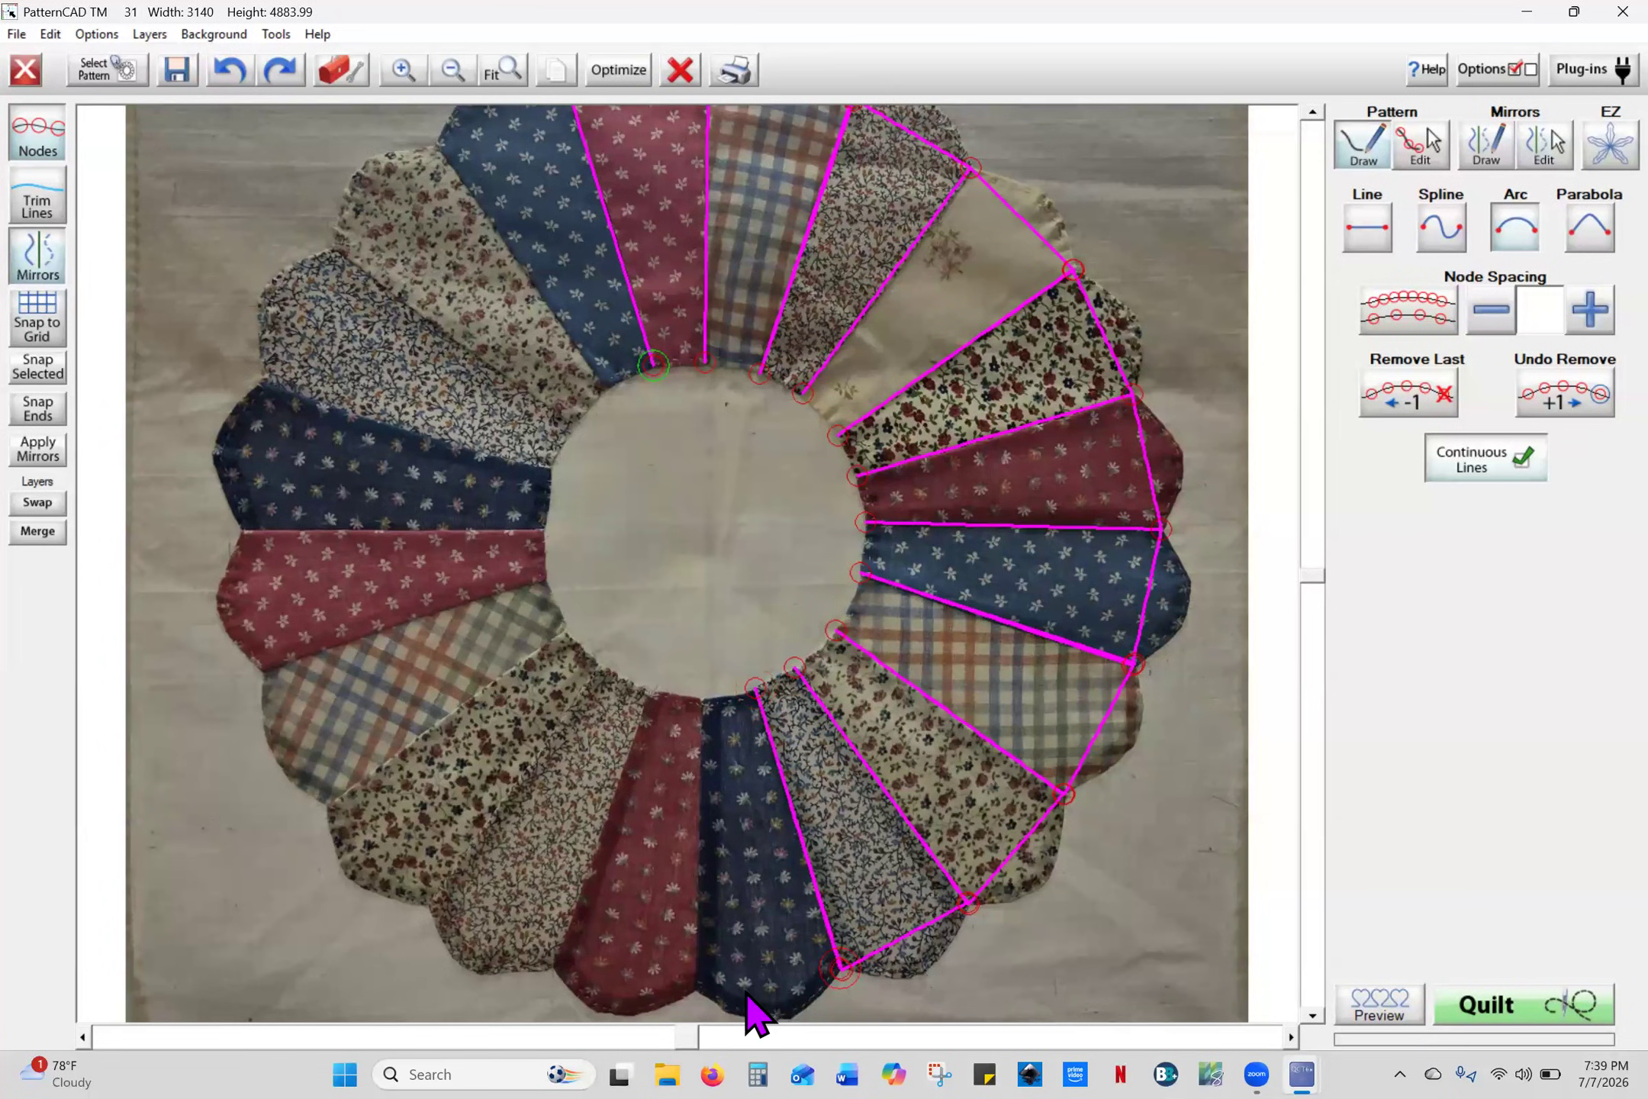
click(696, 990)
click(702, 696)
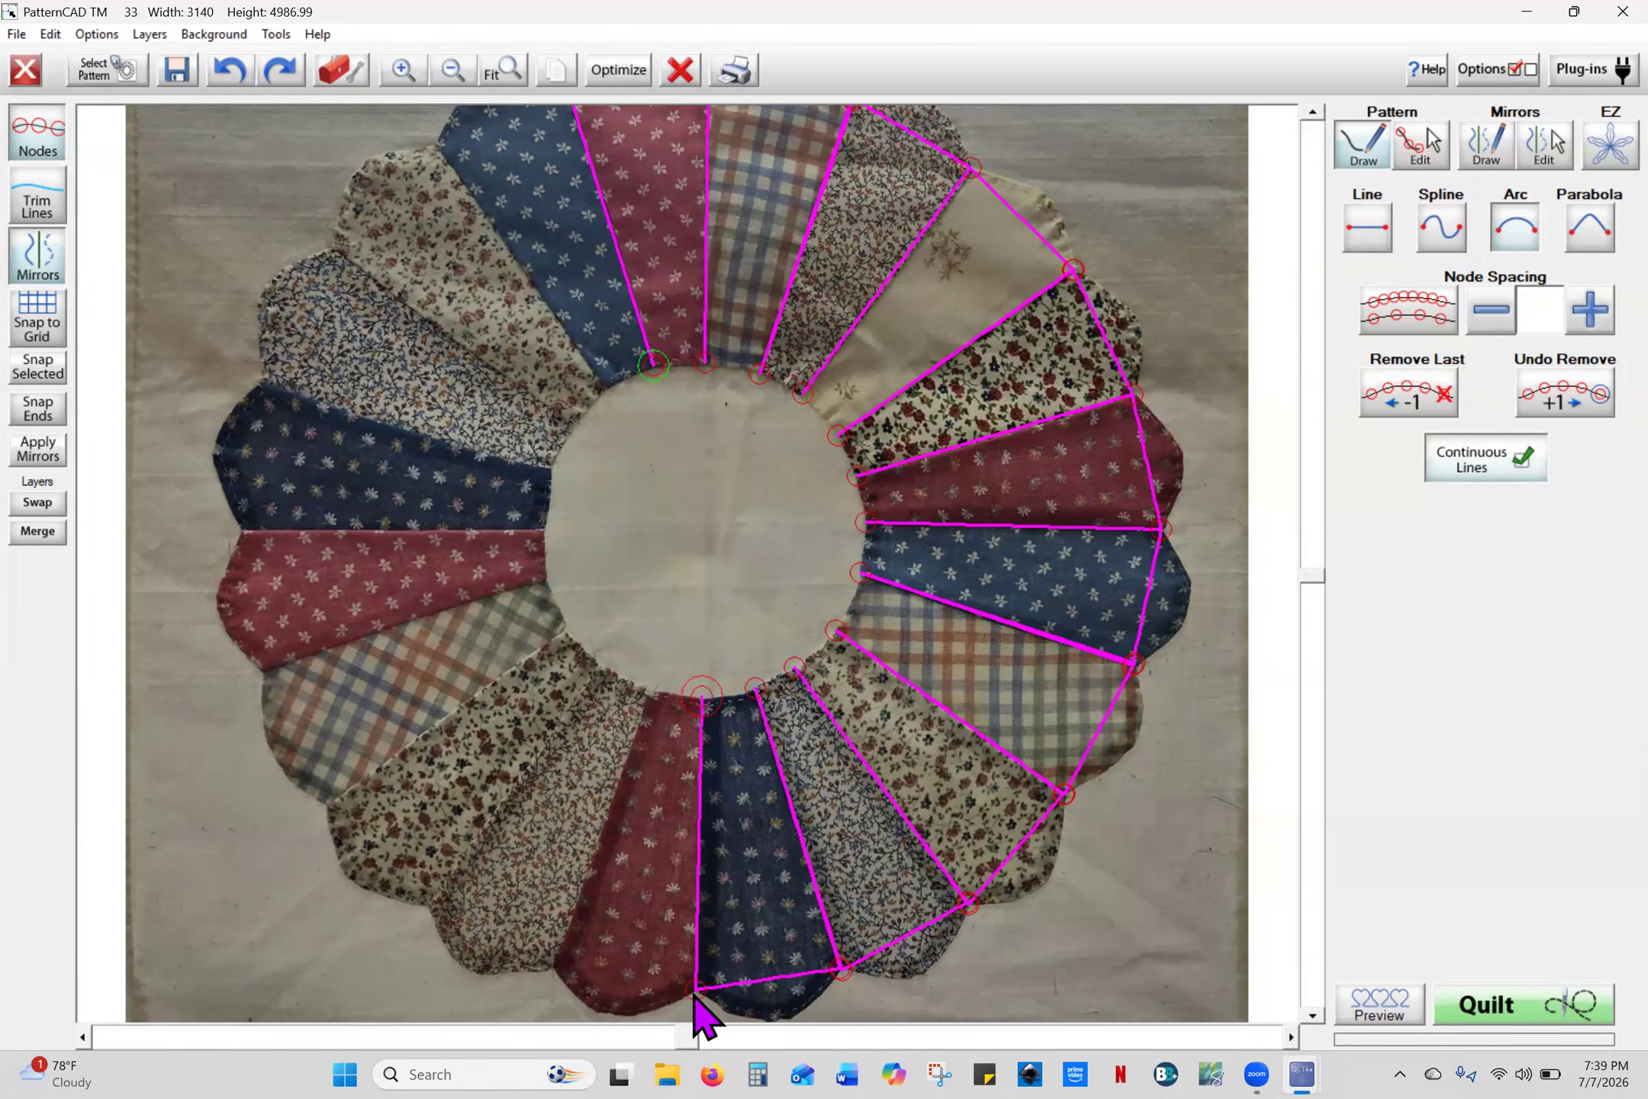
click(552, 966)
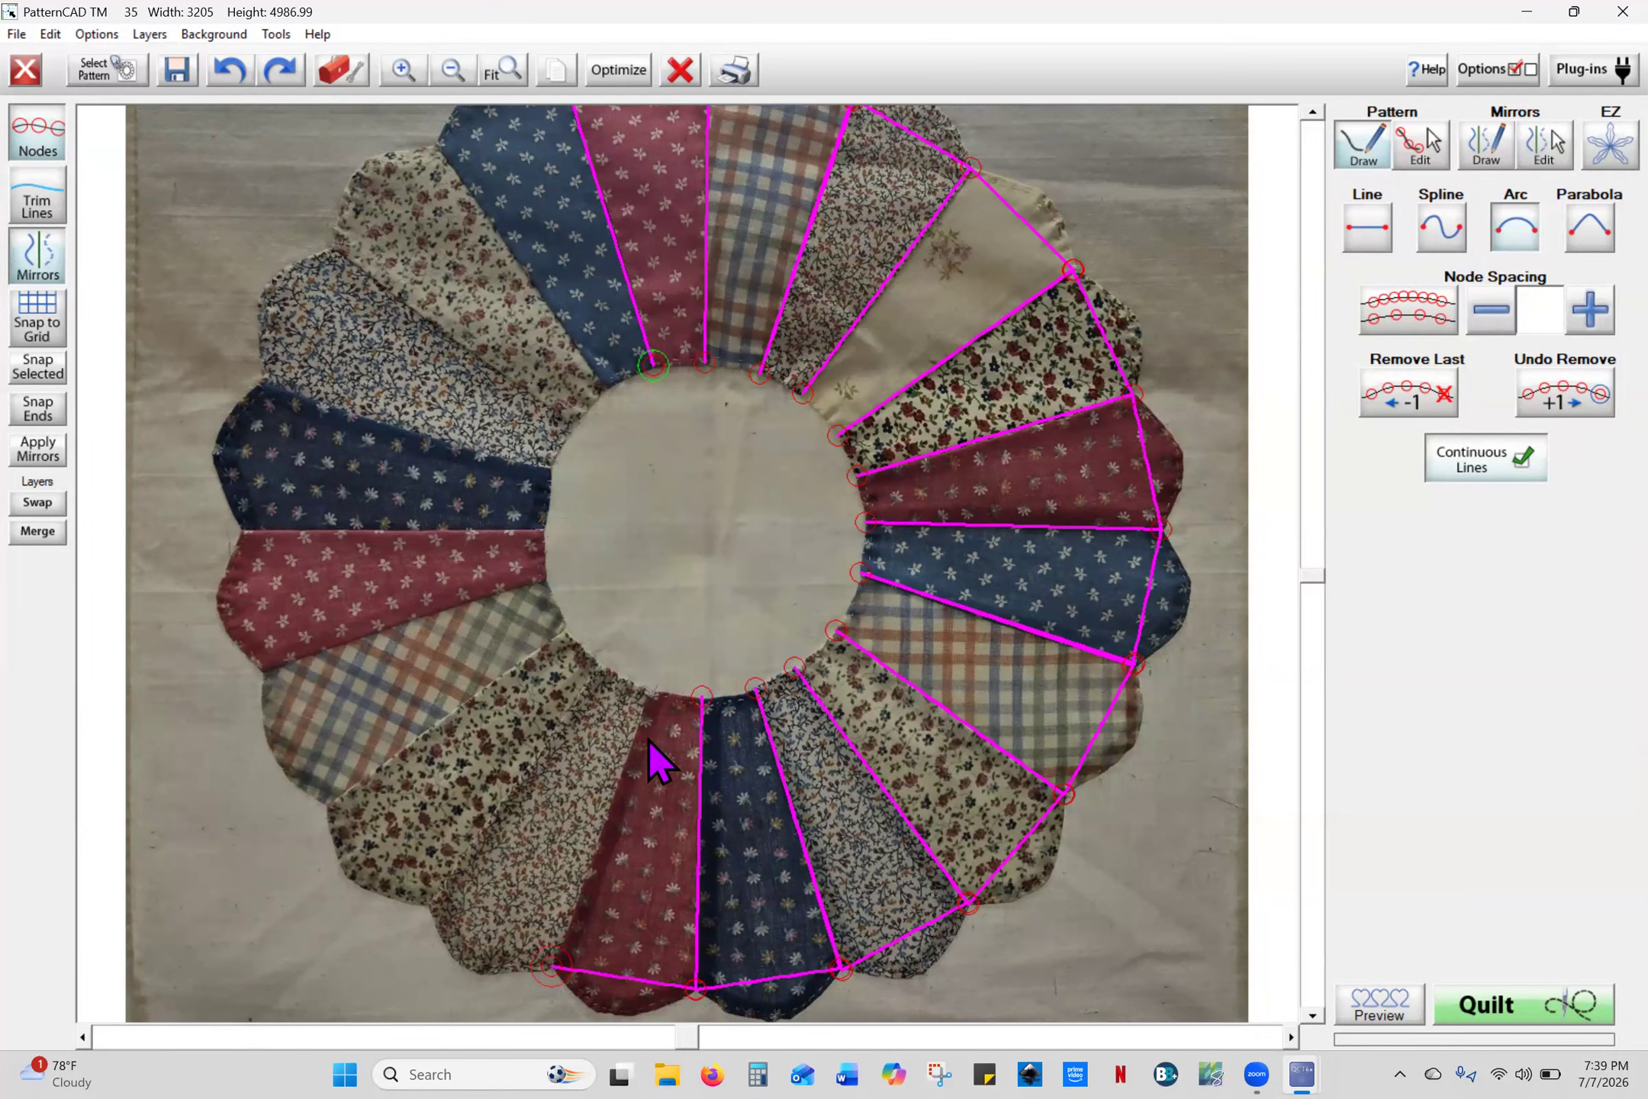
click(648, 694)
- Trace the lower-left and left petals' outer points and seams up to the upper-left blade
click(428, 904)
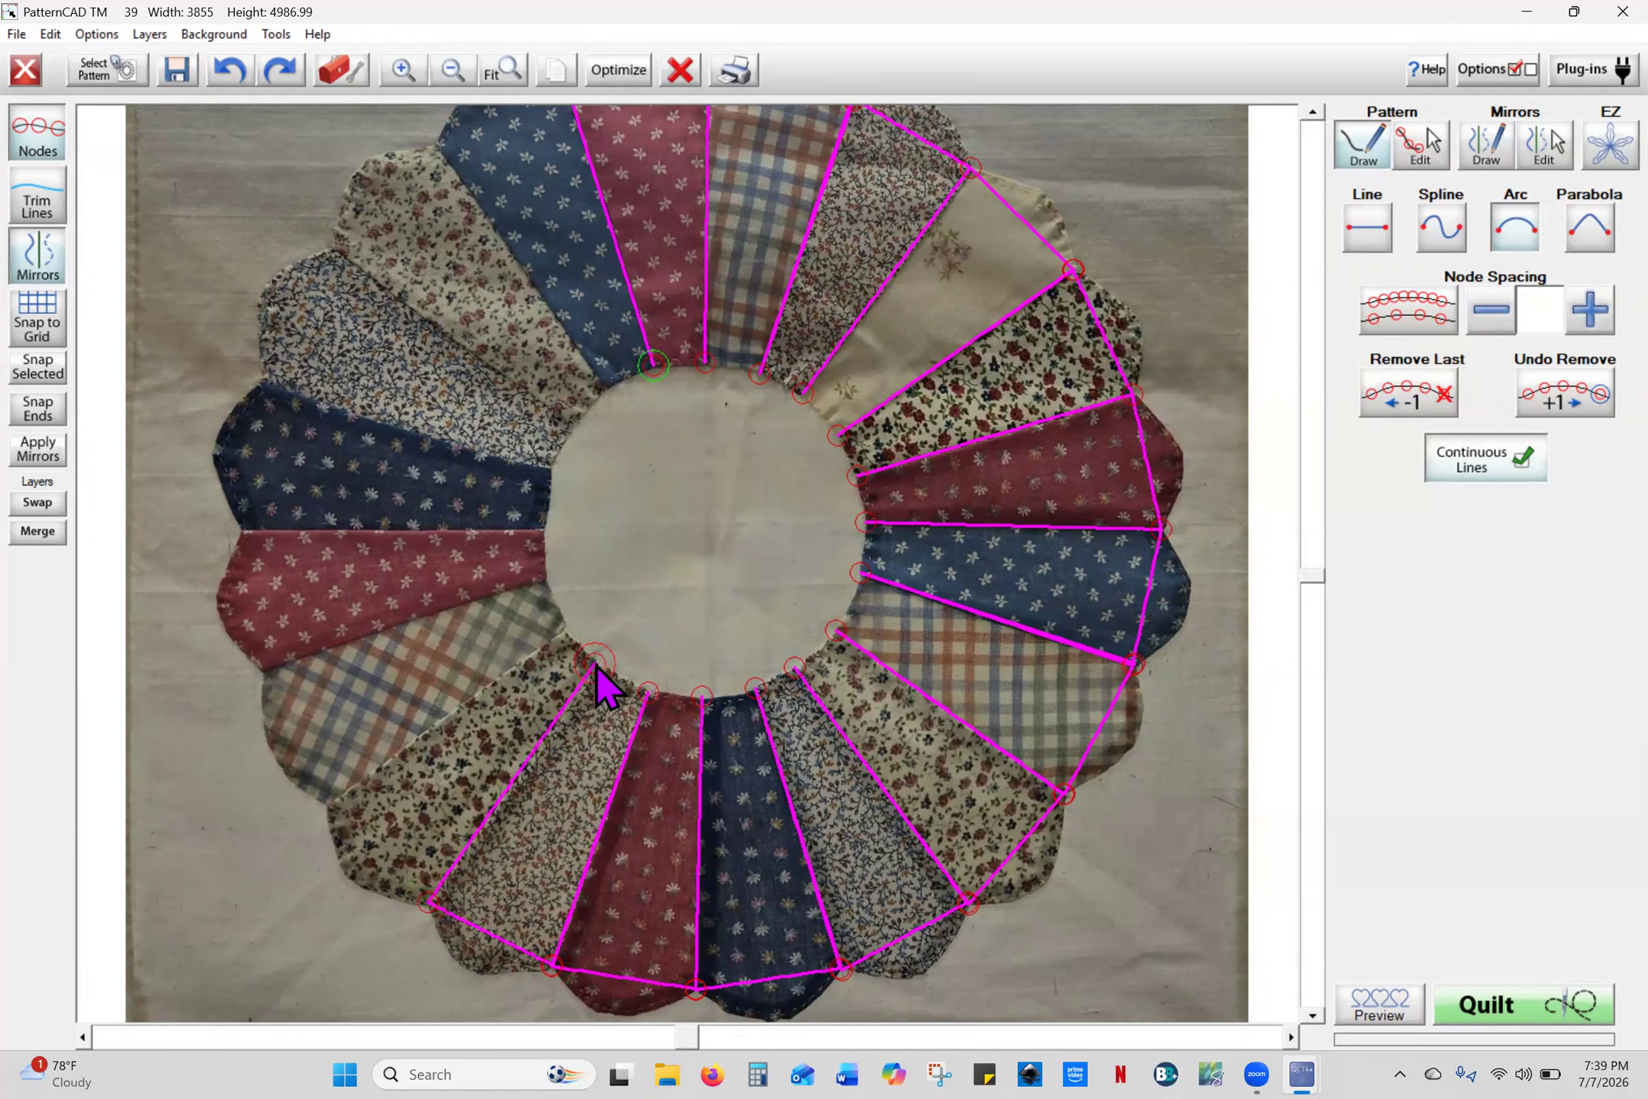
click(428, 903)
click(327, 805)
click(567, 631)
click(329, 805)
click(262, 671)
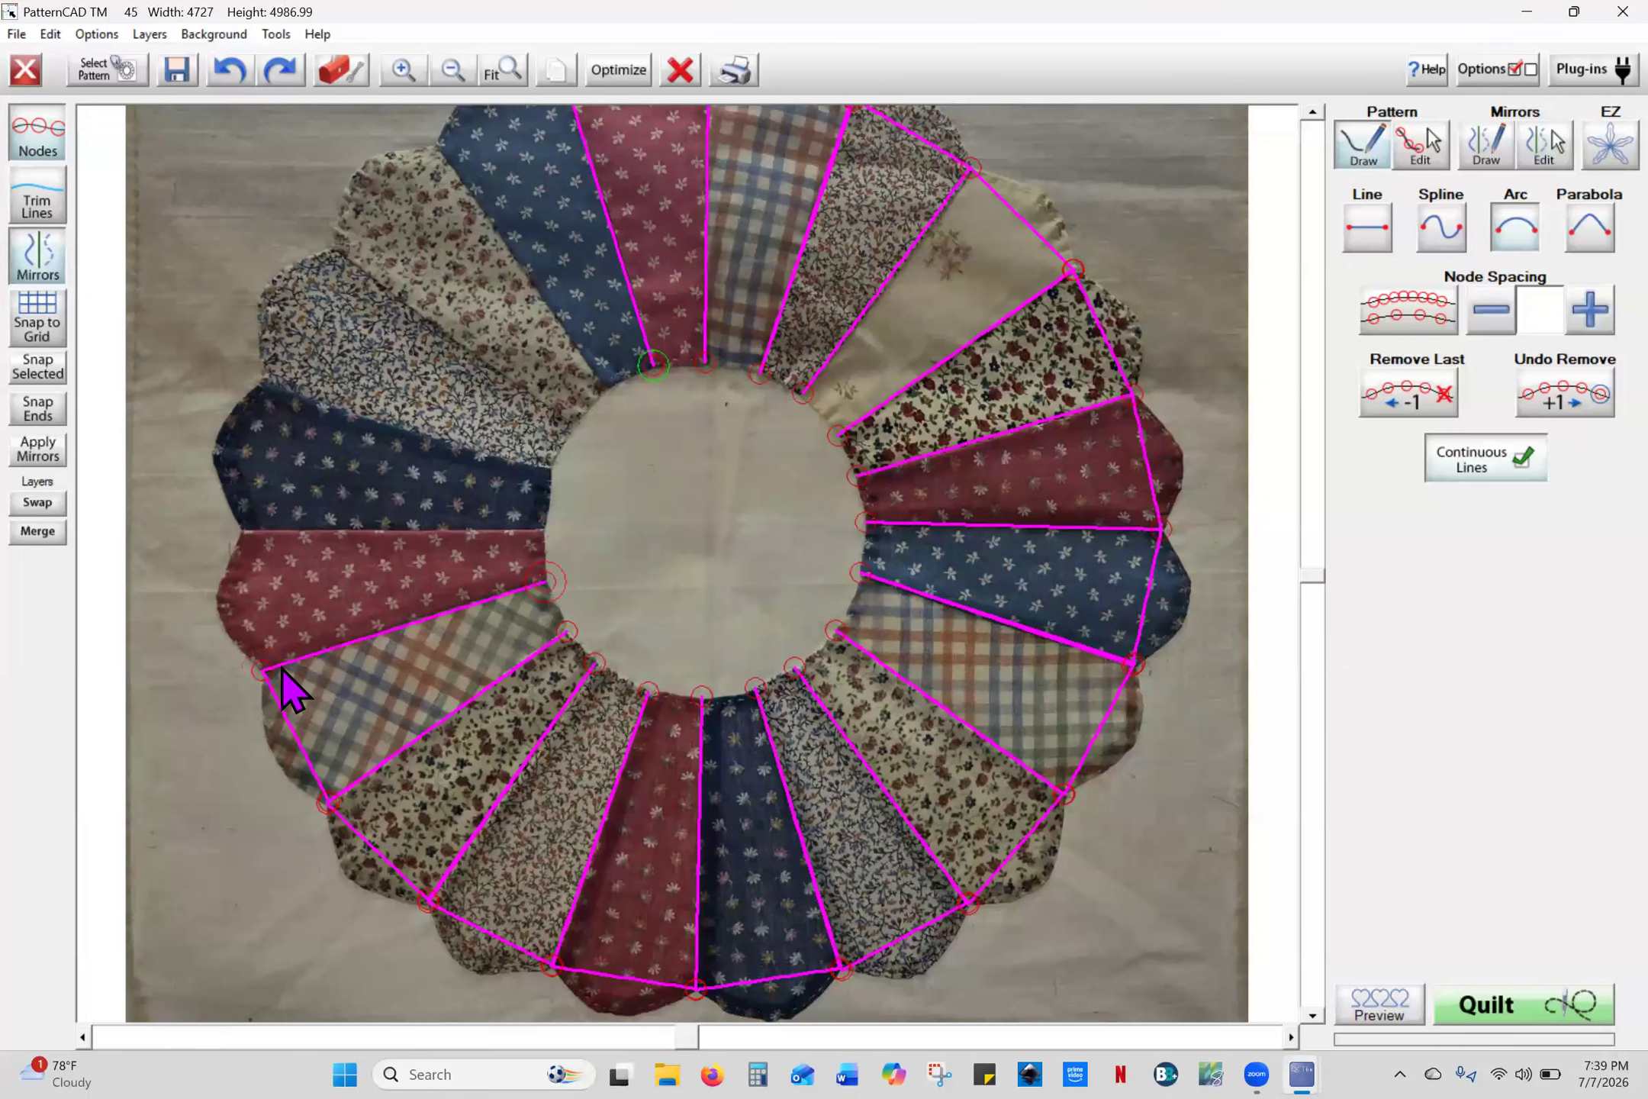
click(262, 673)
click(243, 530)
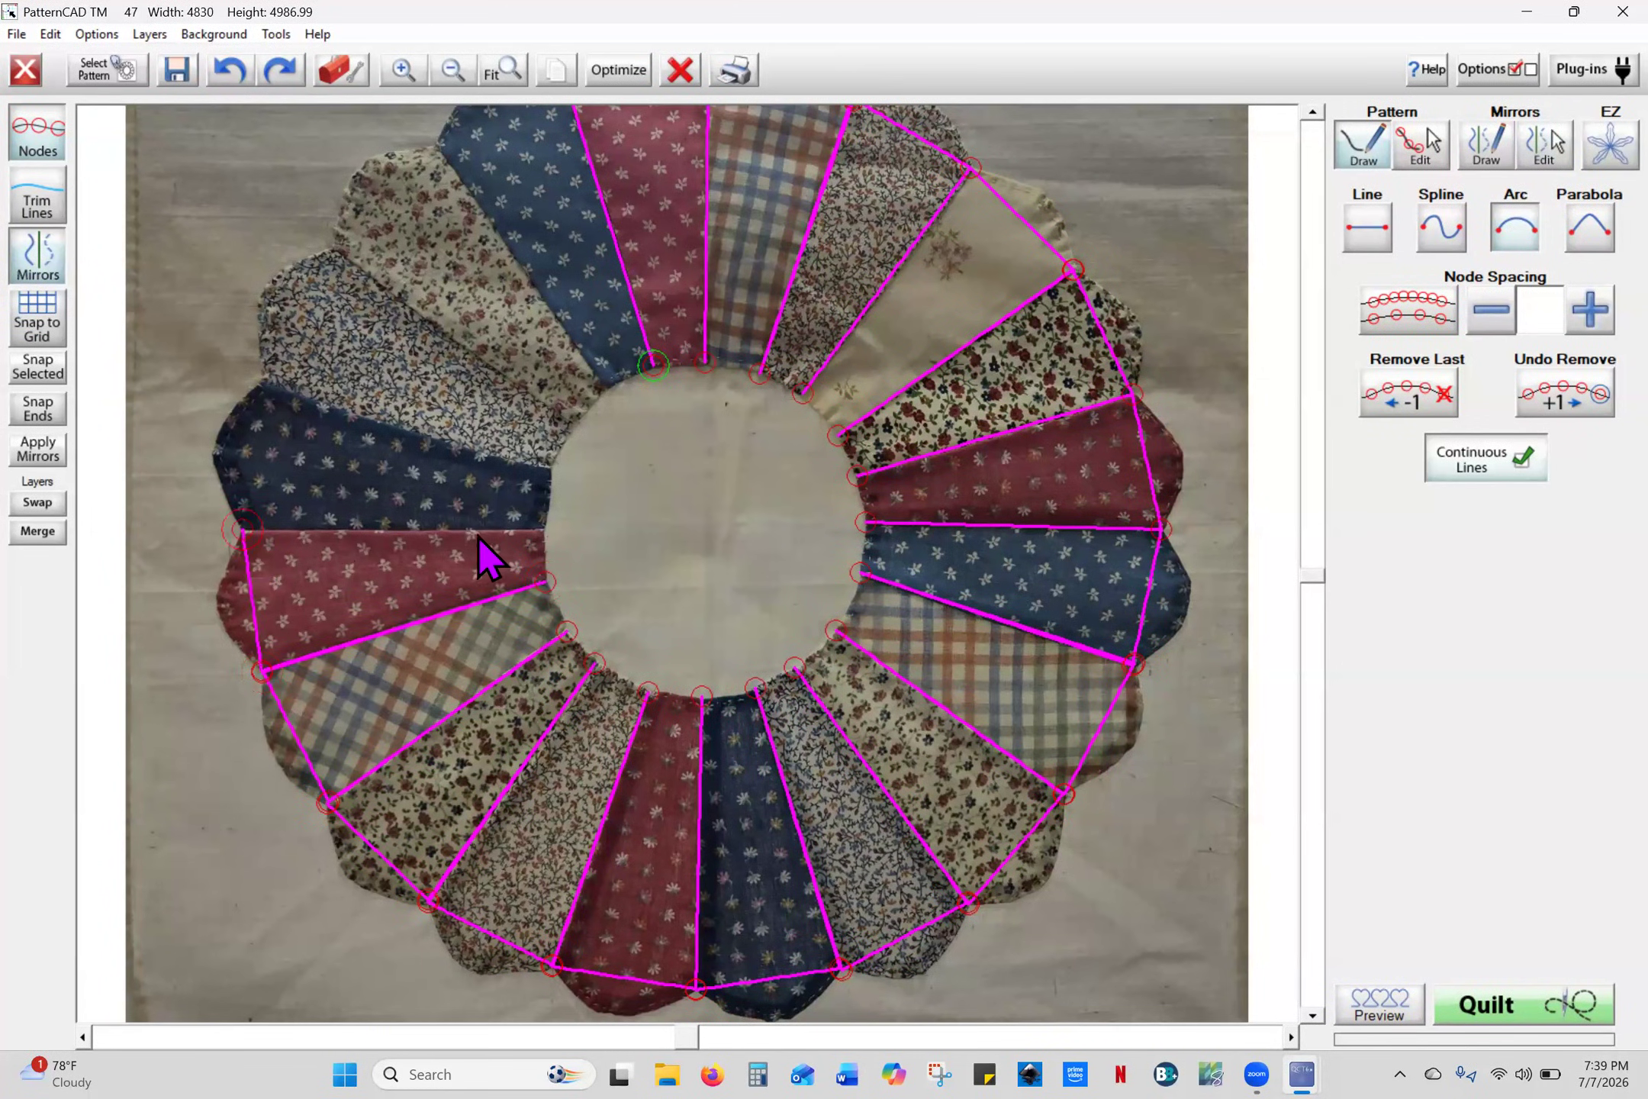
click(544, 528)
click(243, 530)
click(262, 380)
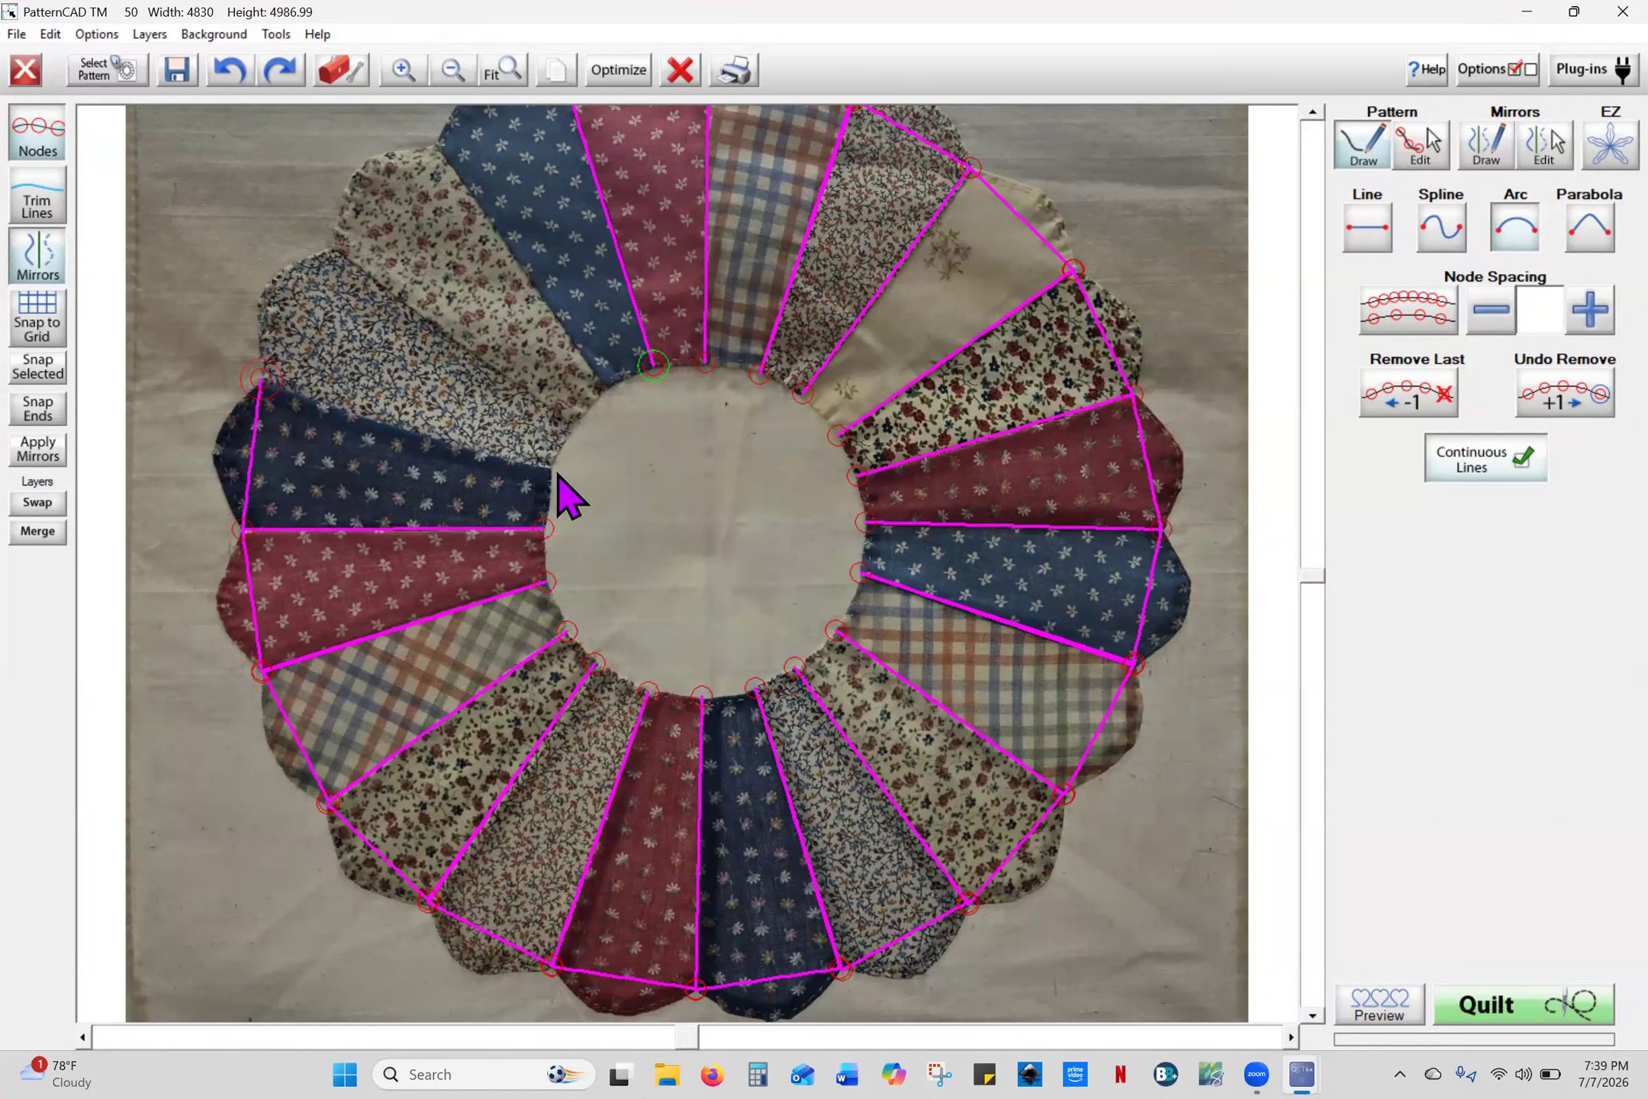
click(551, 468)
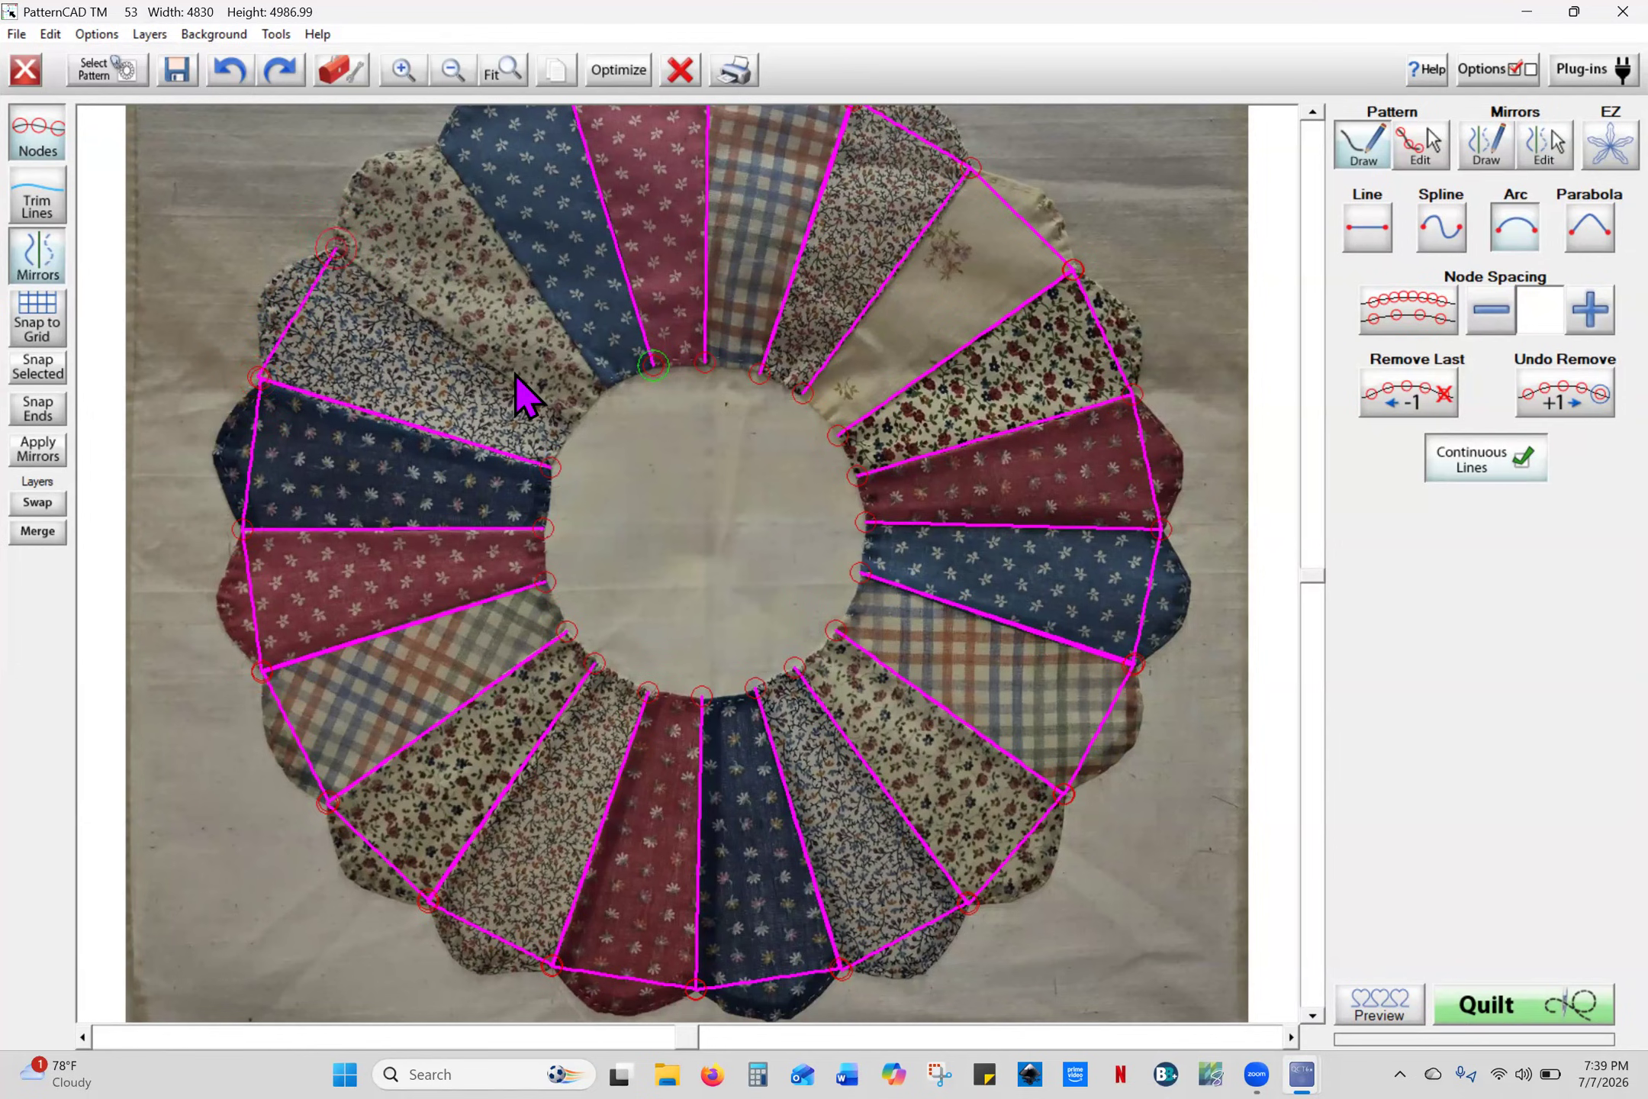
click(574, 425)
click(336, 251)
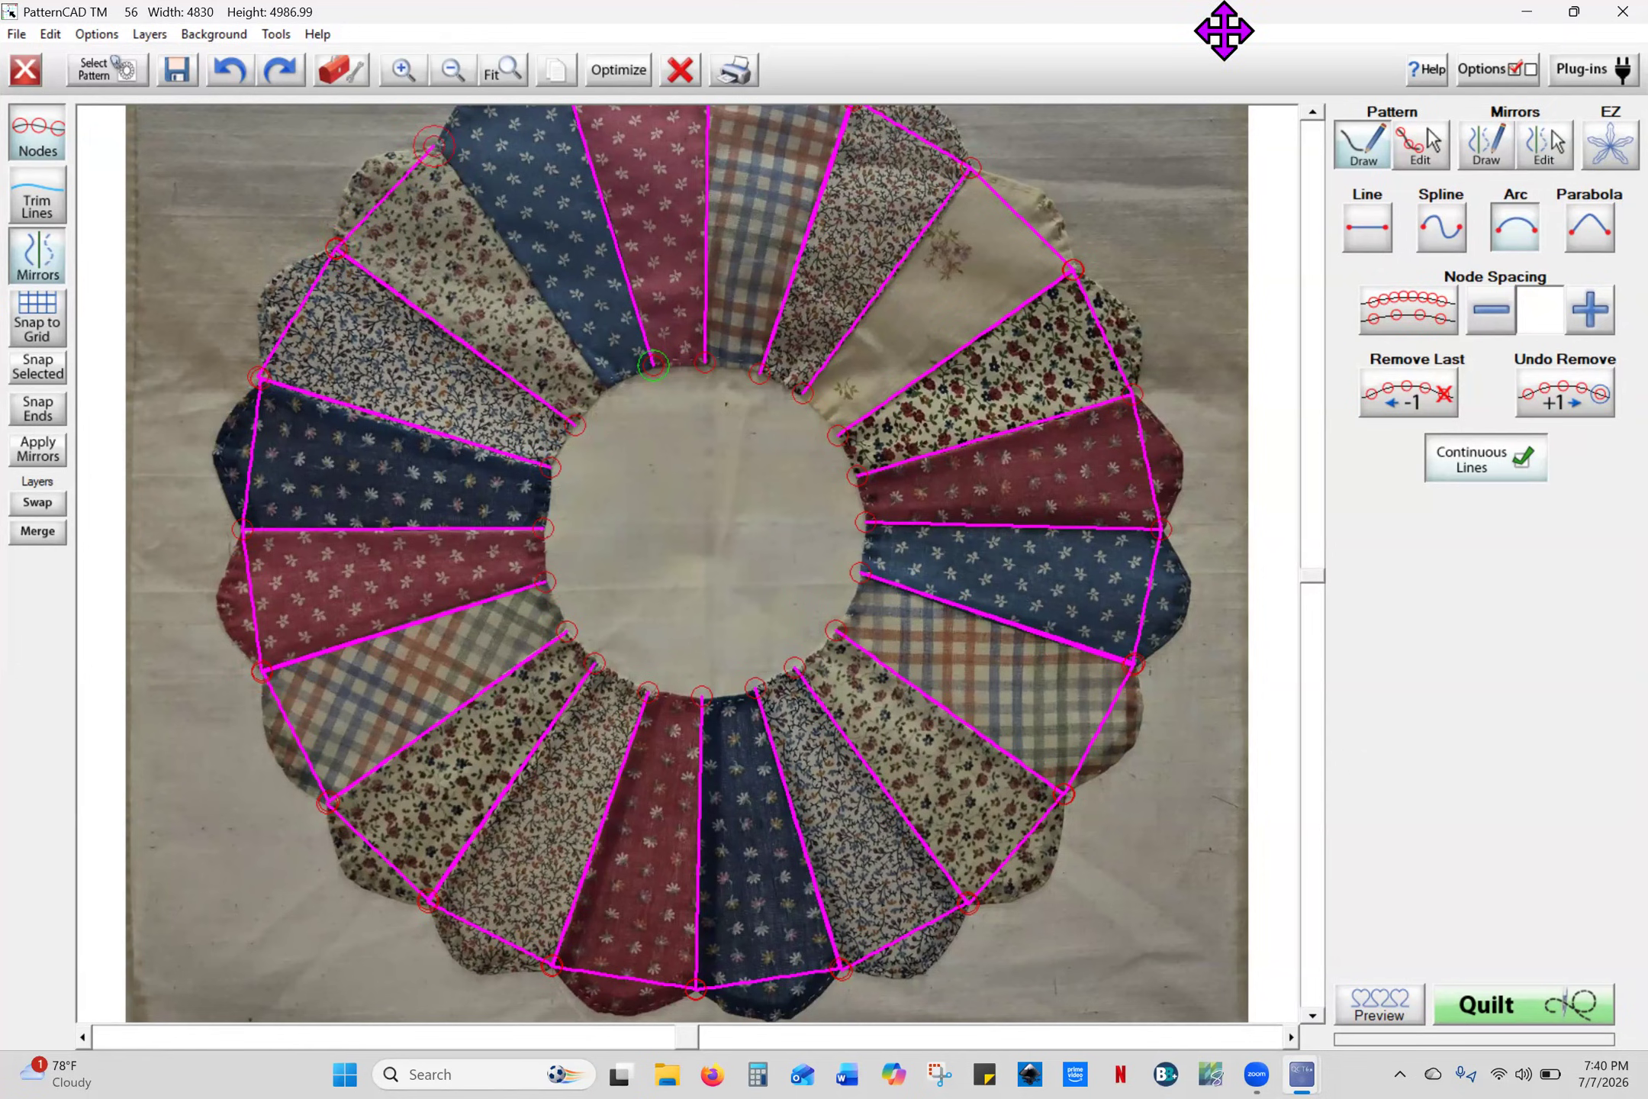
- Draw the upper-left seam and scallop point, joining the trace to the top curved scallop
click(1312, 110)
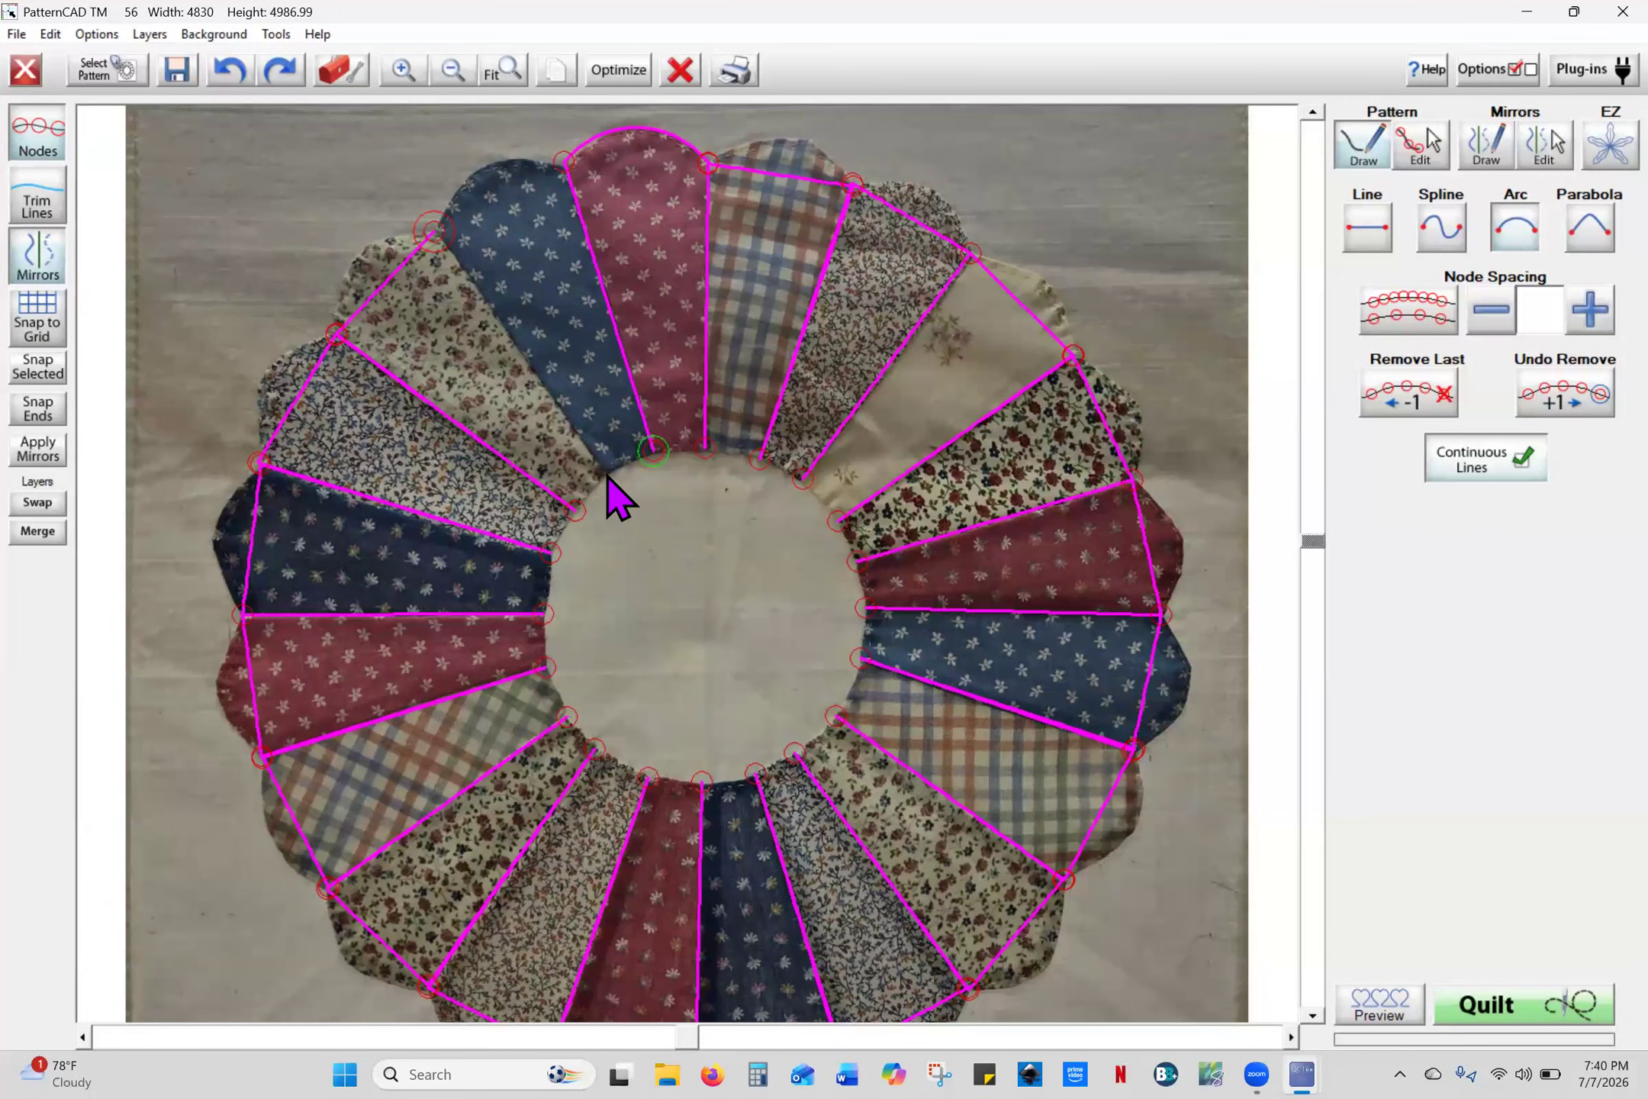
click(608, 474)
click(434, 232)
click(564, 162)
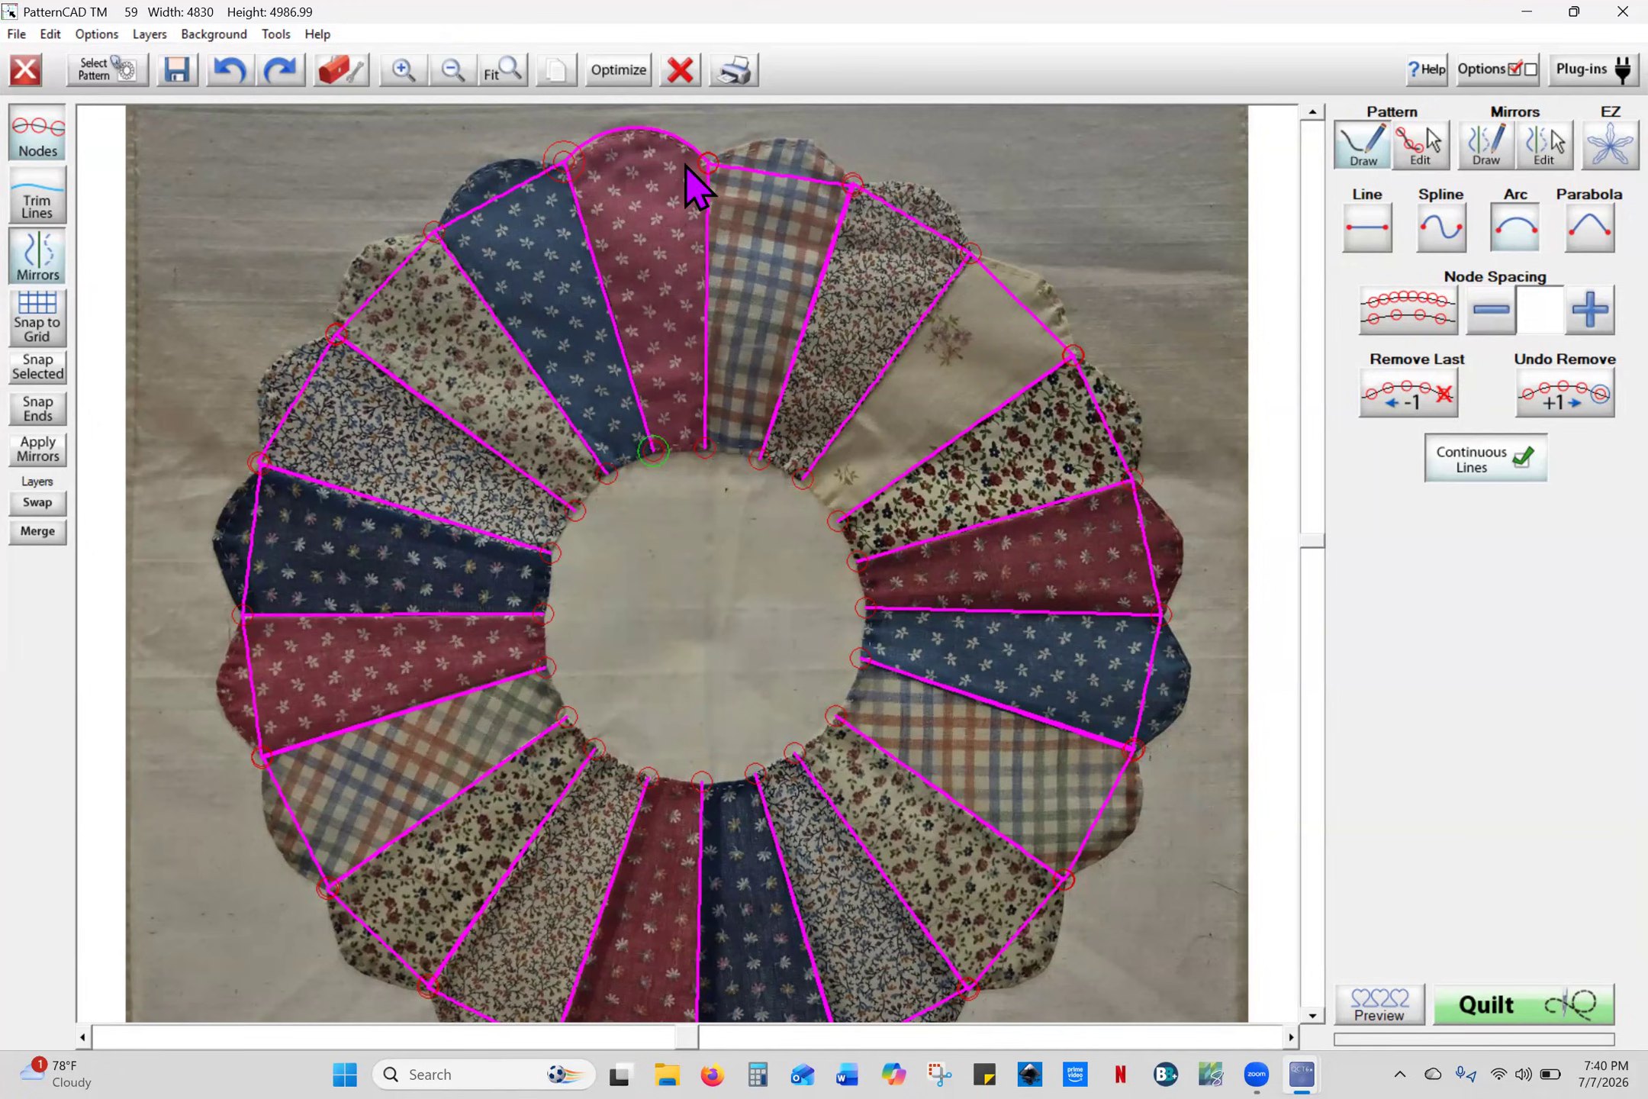
- Zoom in on the top wedges and switch to Pattern Edit mode
click(403, 70)
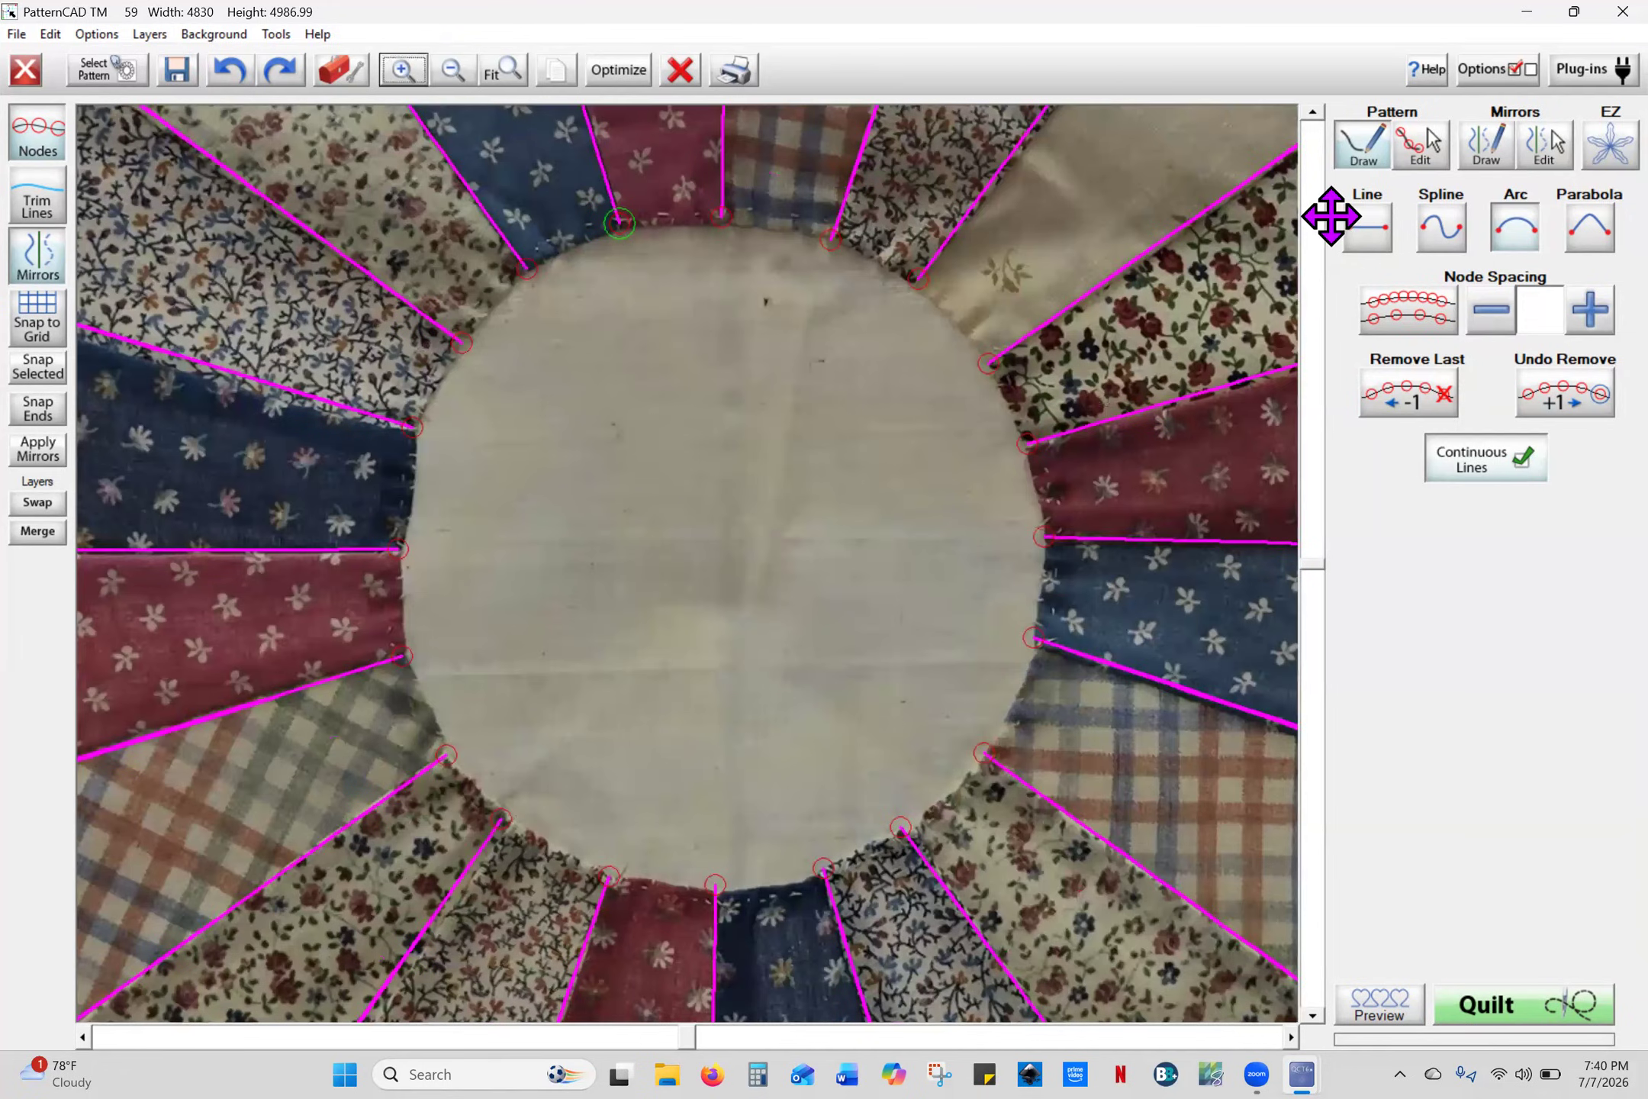
click(1314, 114)
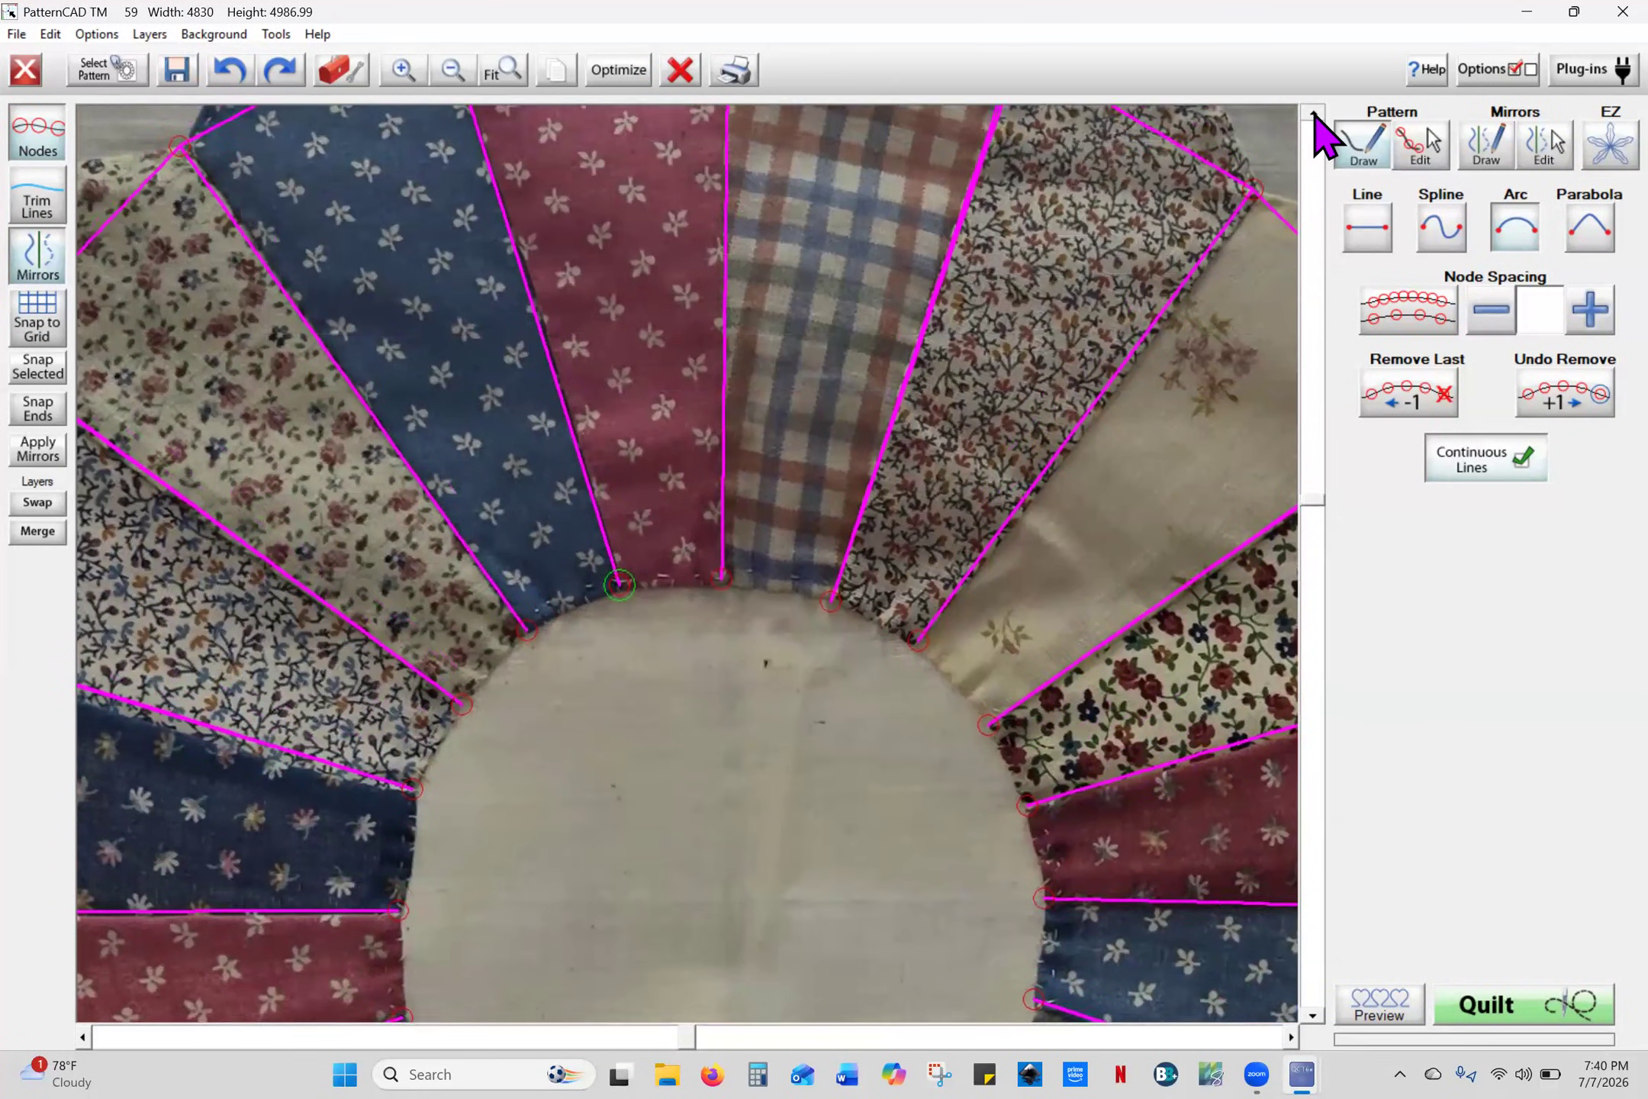
click(1313, 113)
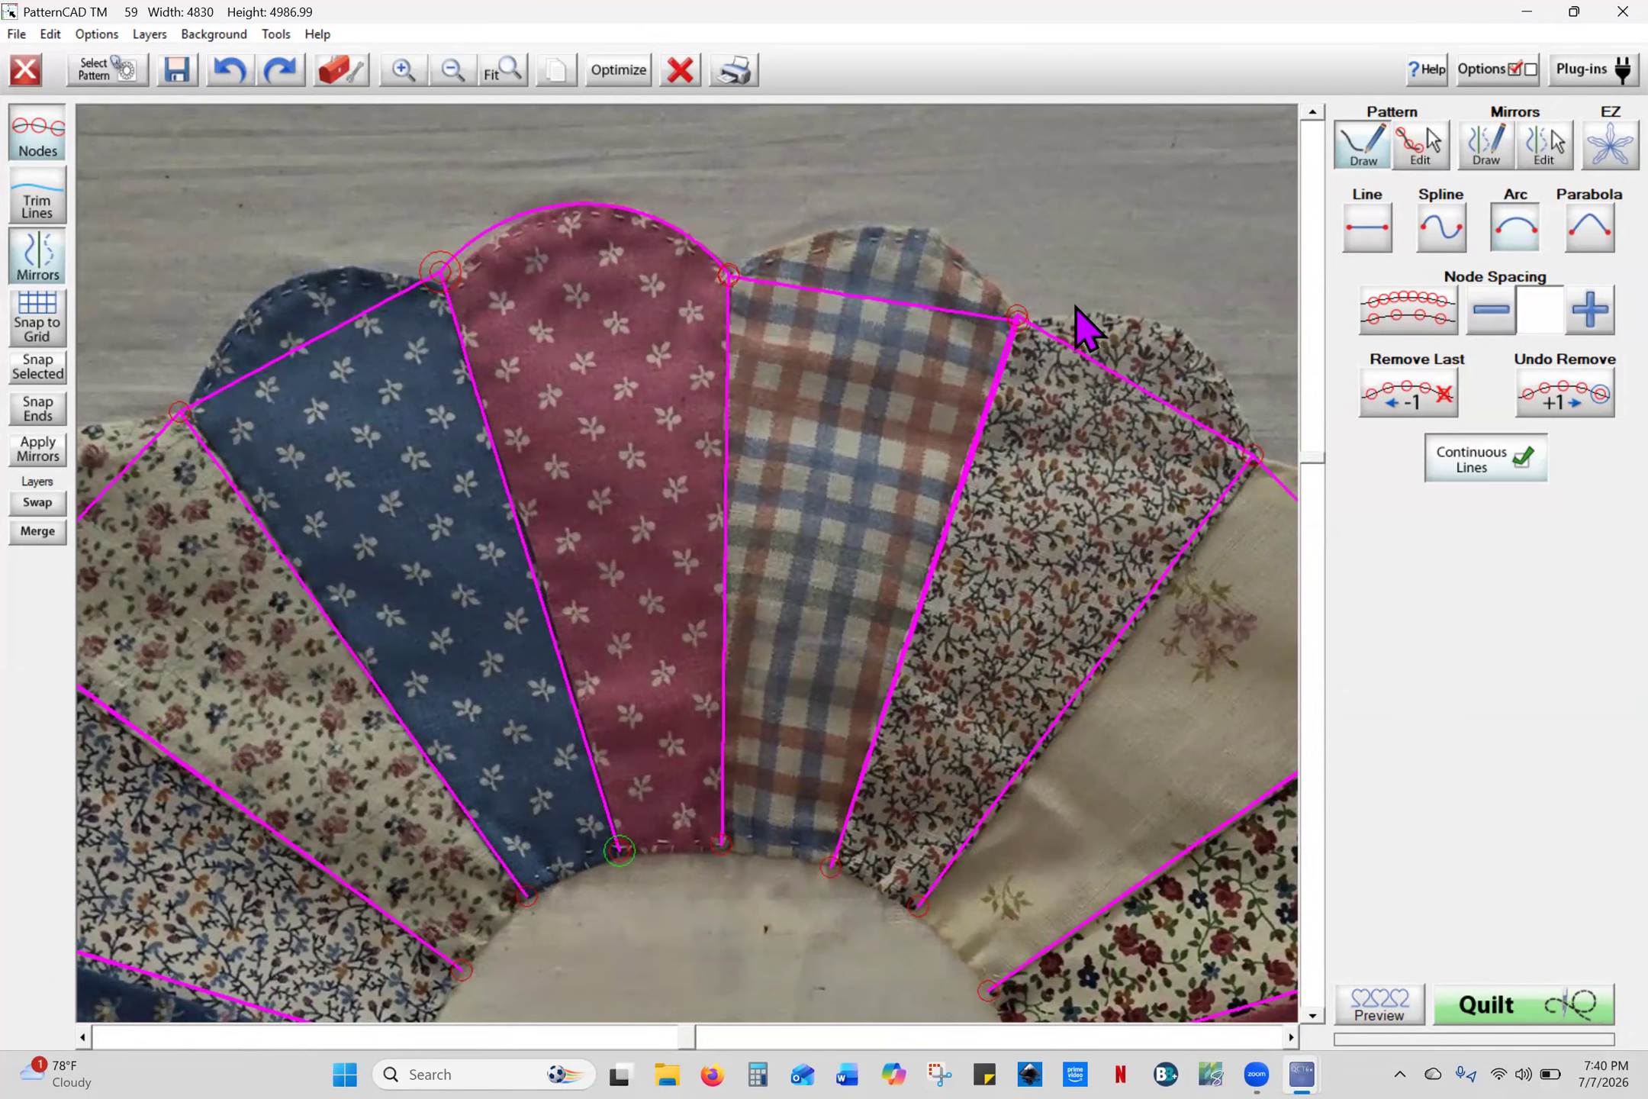
click(1423, 138)
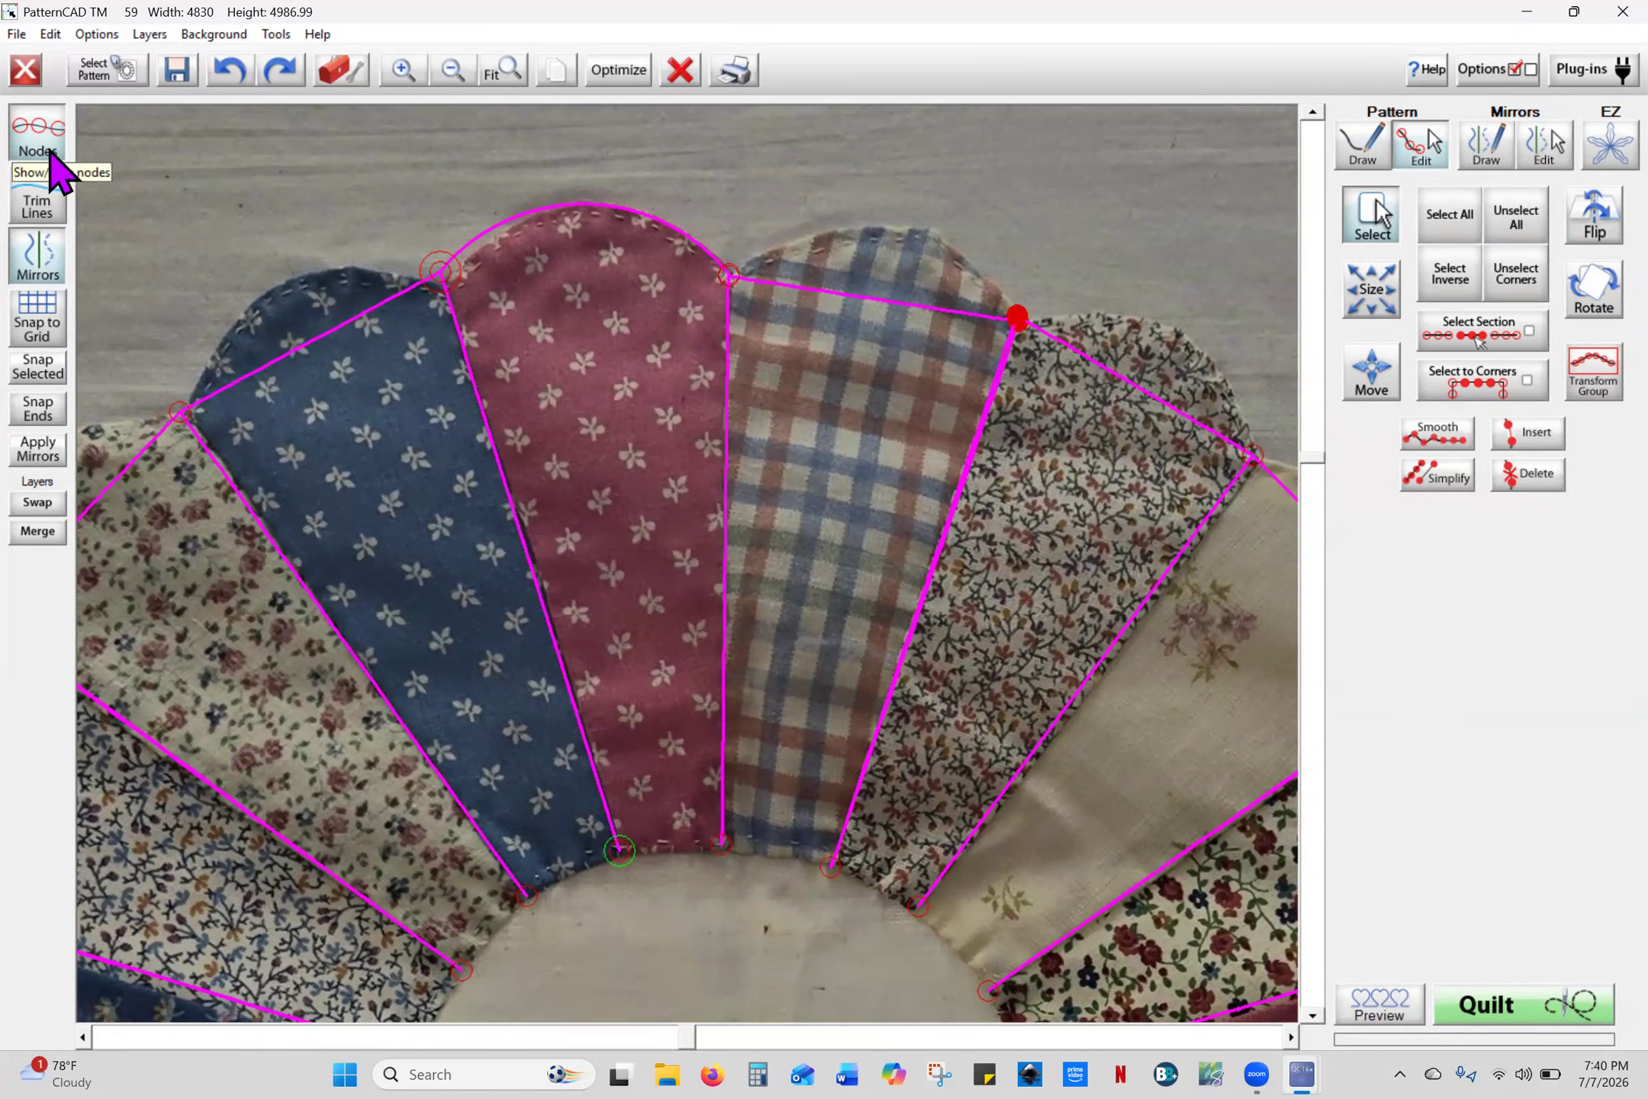
- Snap the stray outer corner nodes of the right-hand petals together with Snap Selected
click(57, 372)
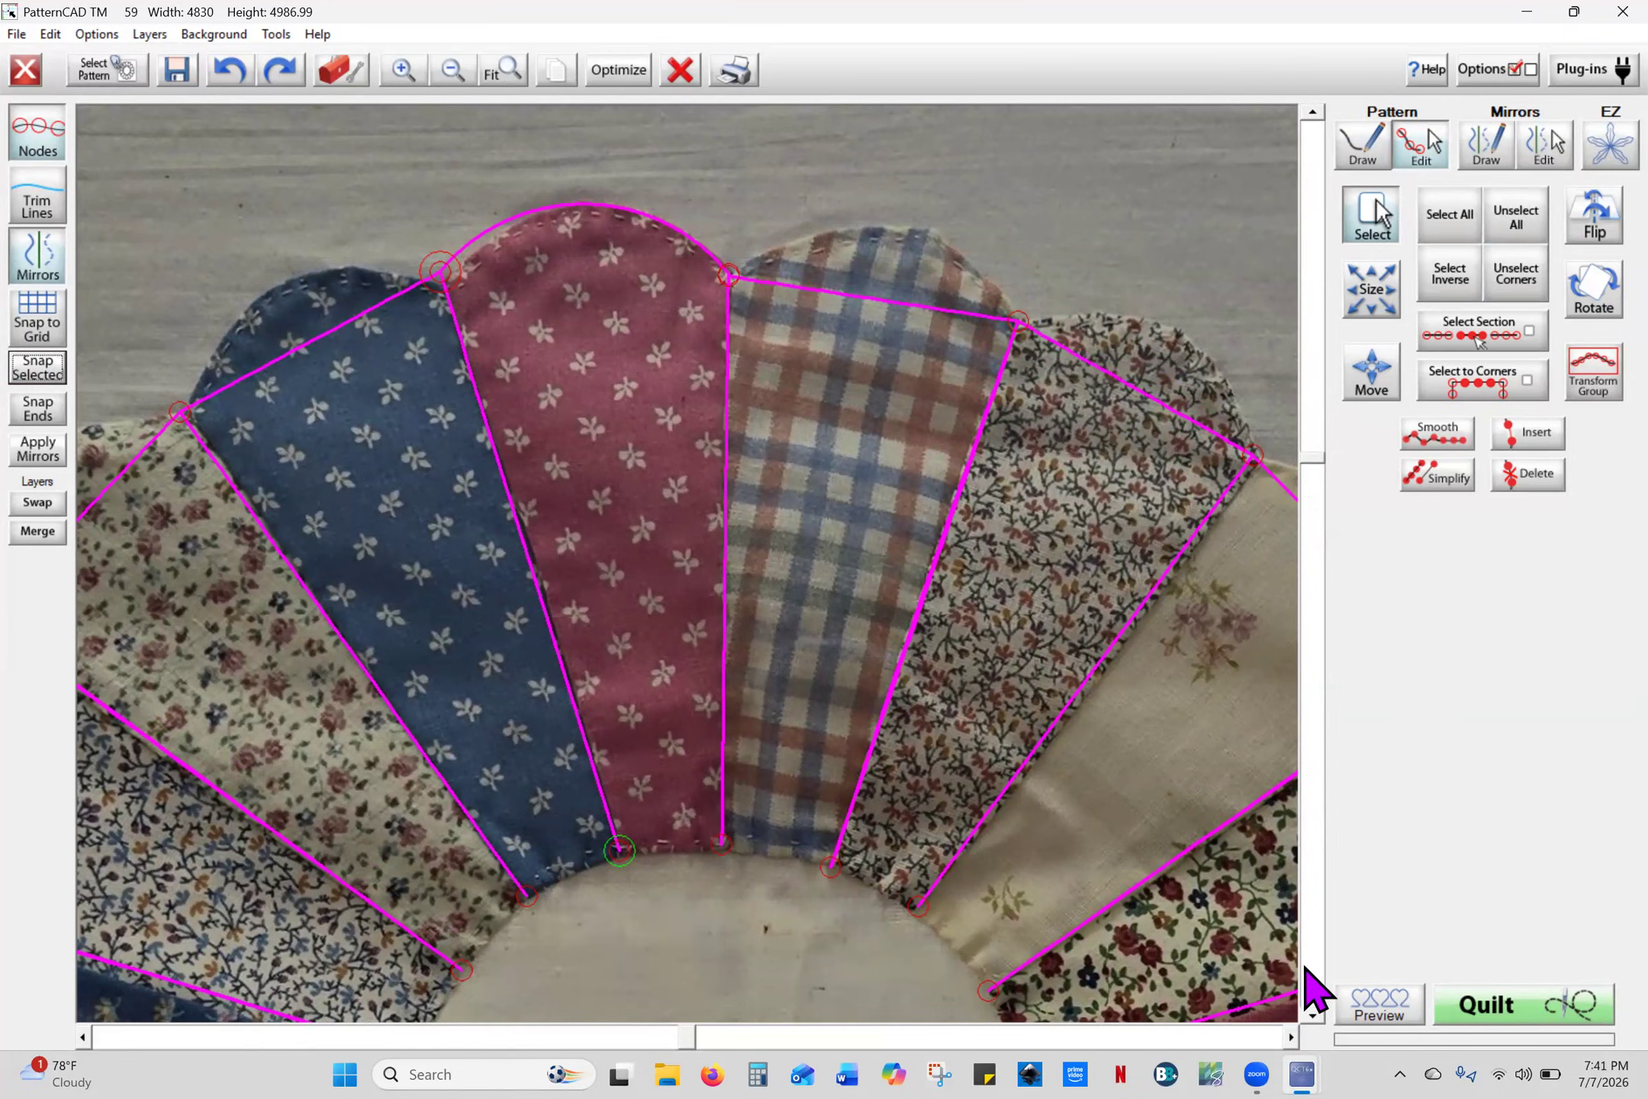
click(1292, 1036)
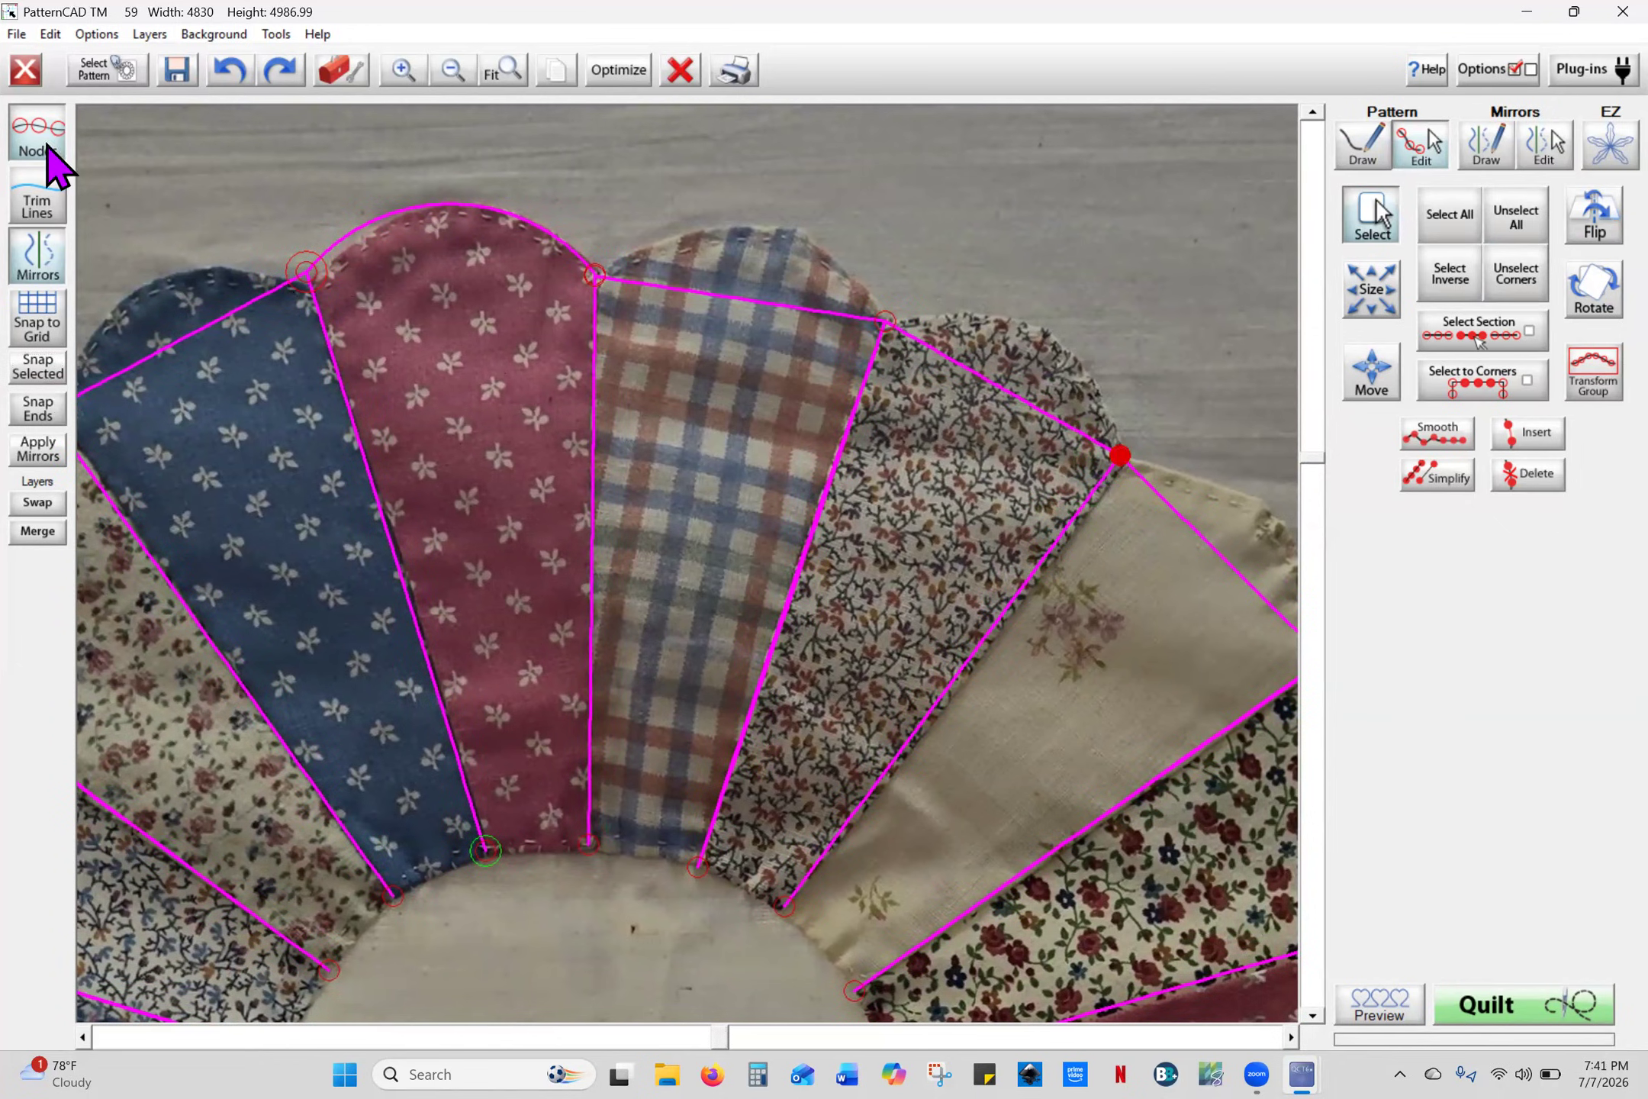
click(39, 368)
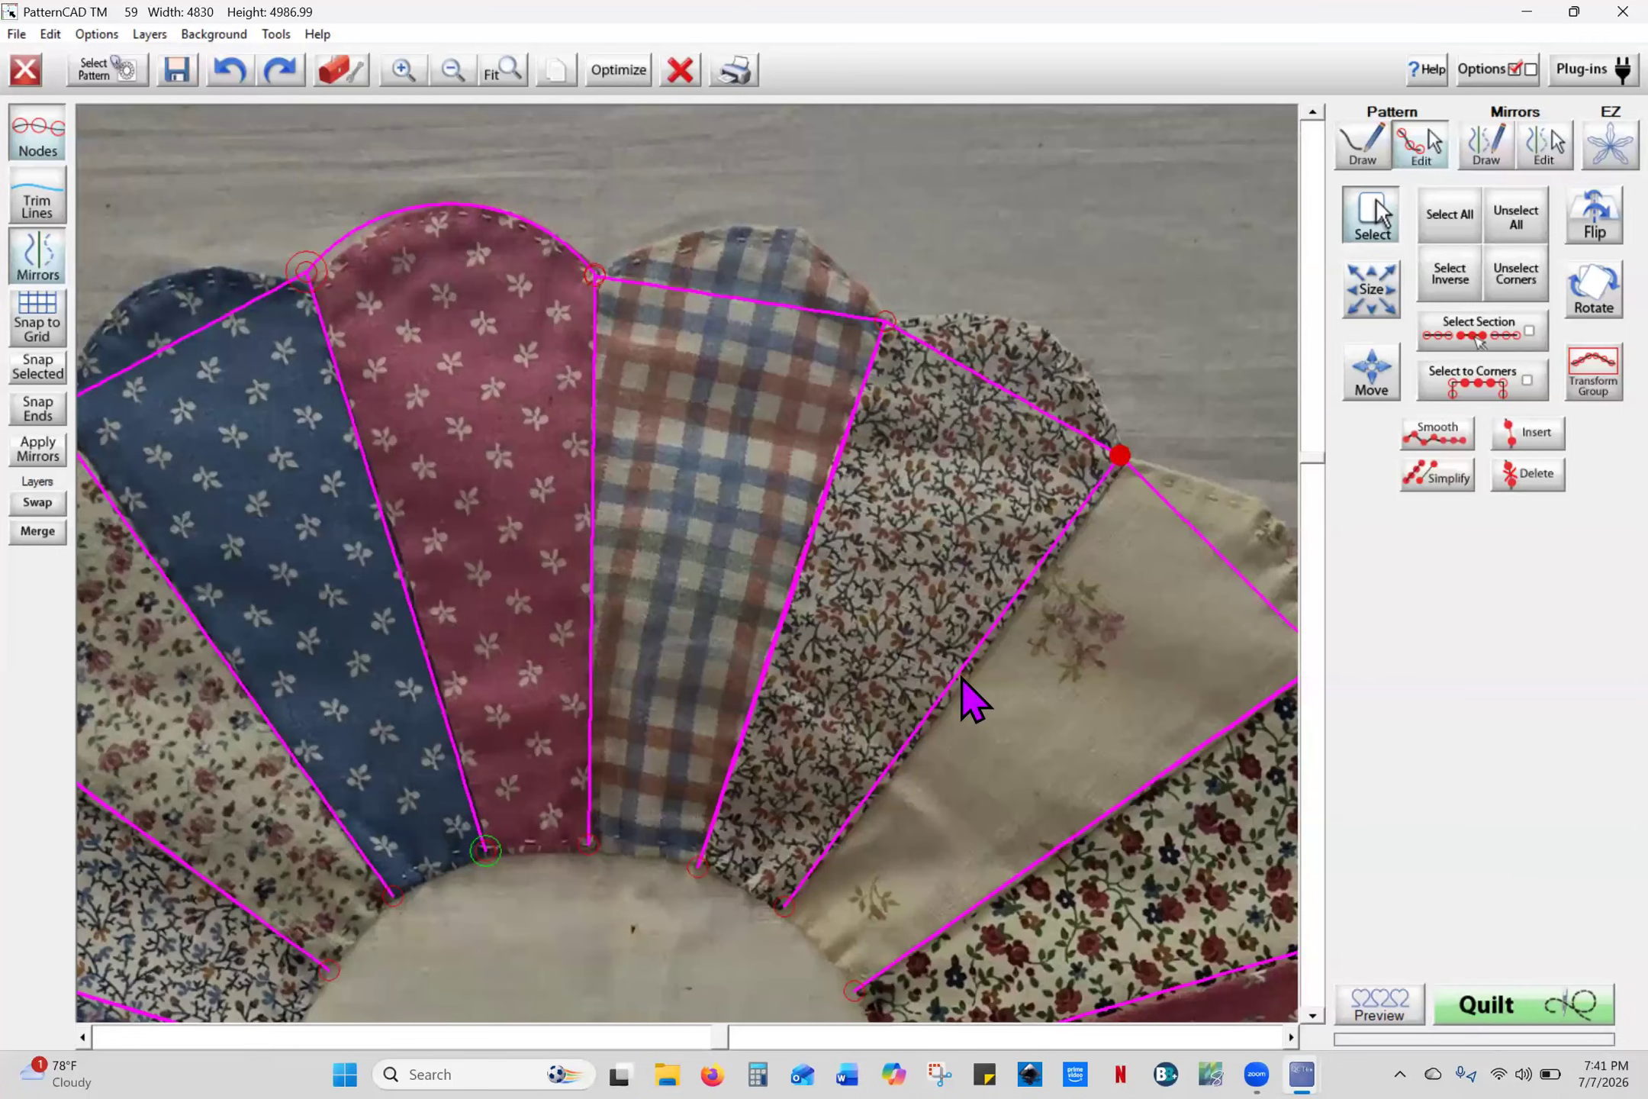
click(1292, 1036)
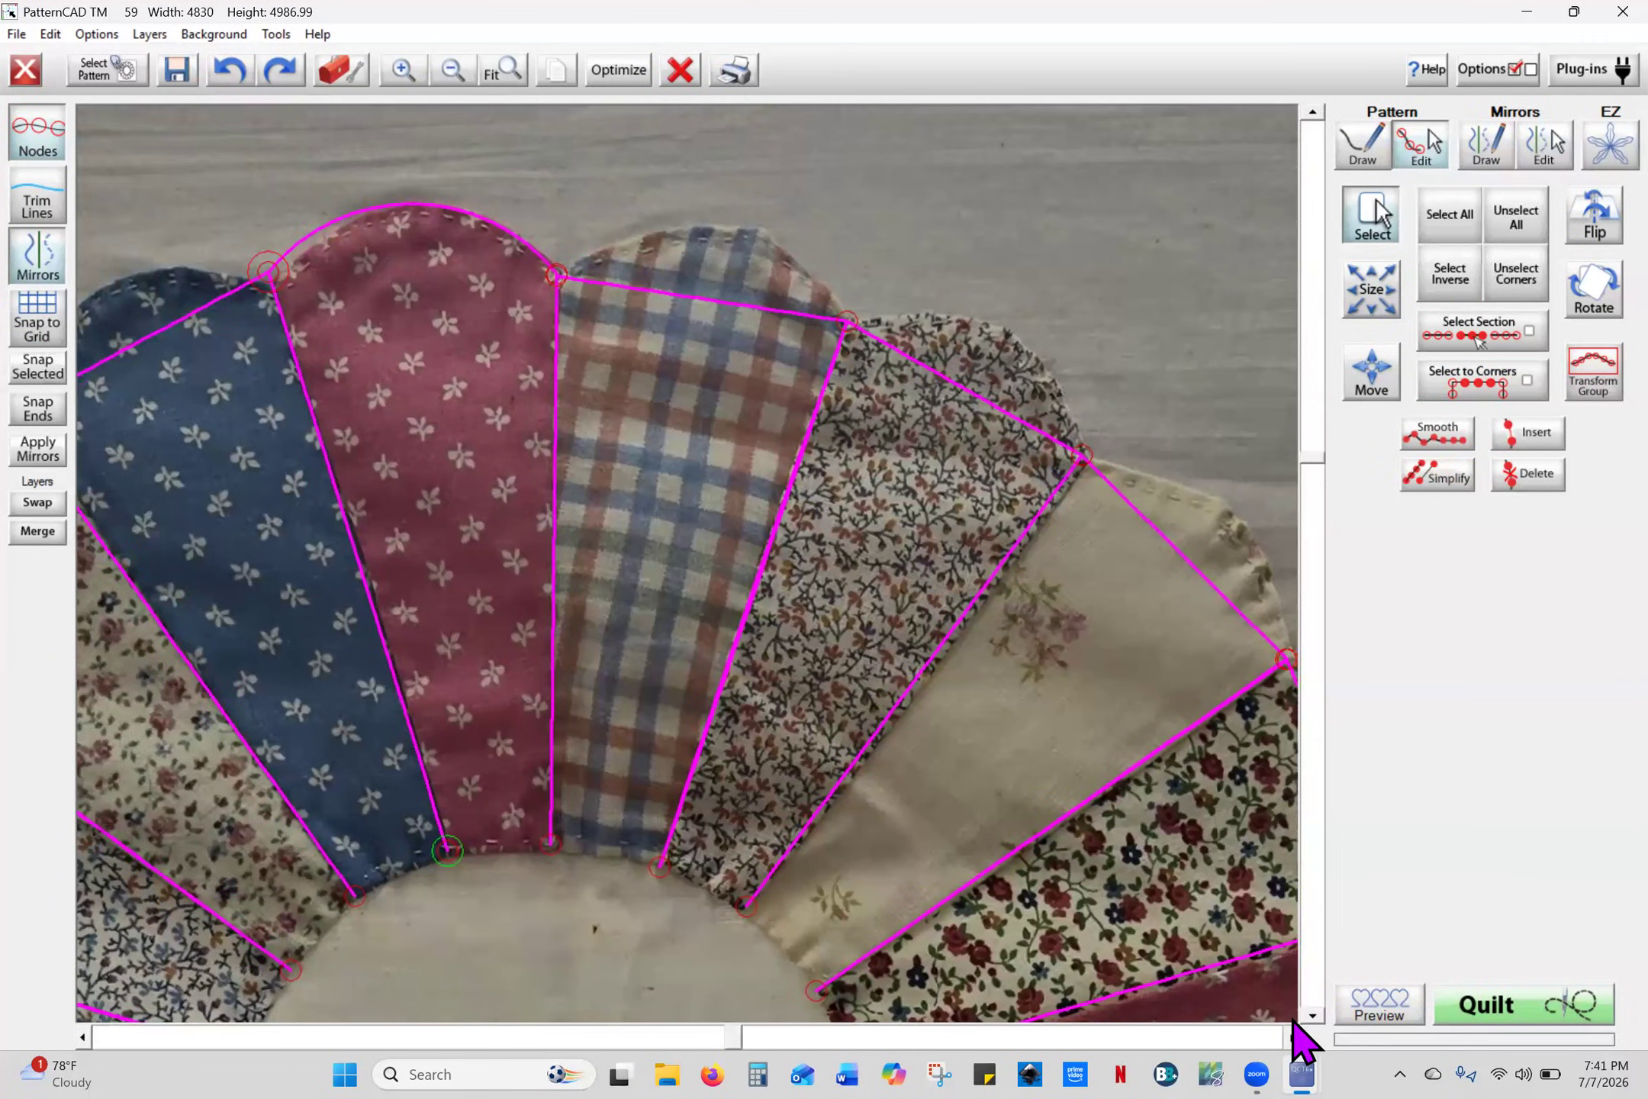
click(1291, 1037)
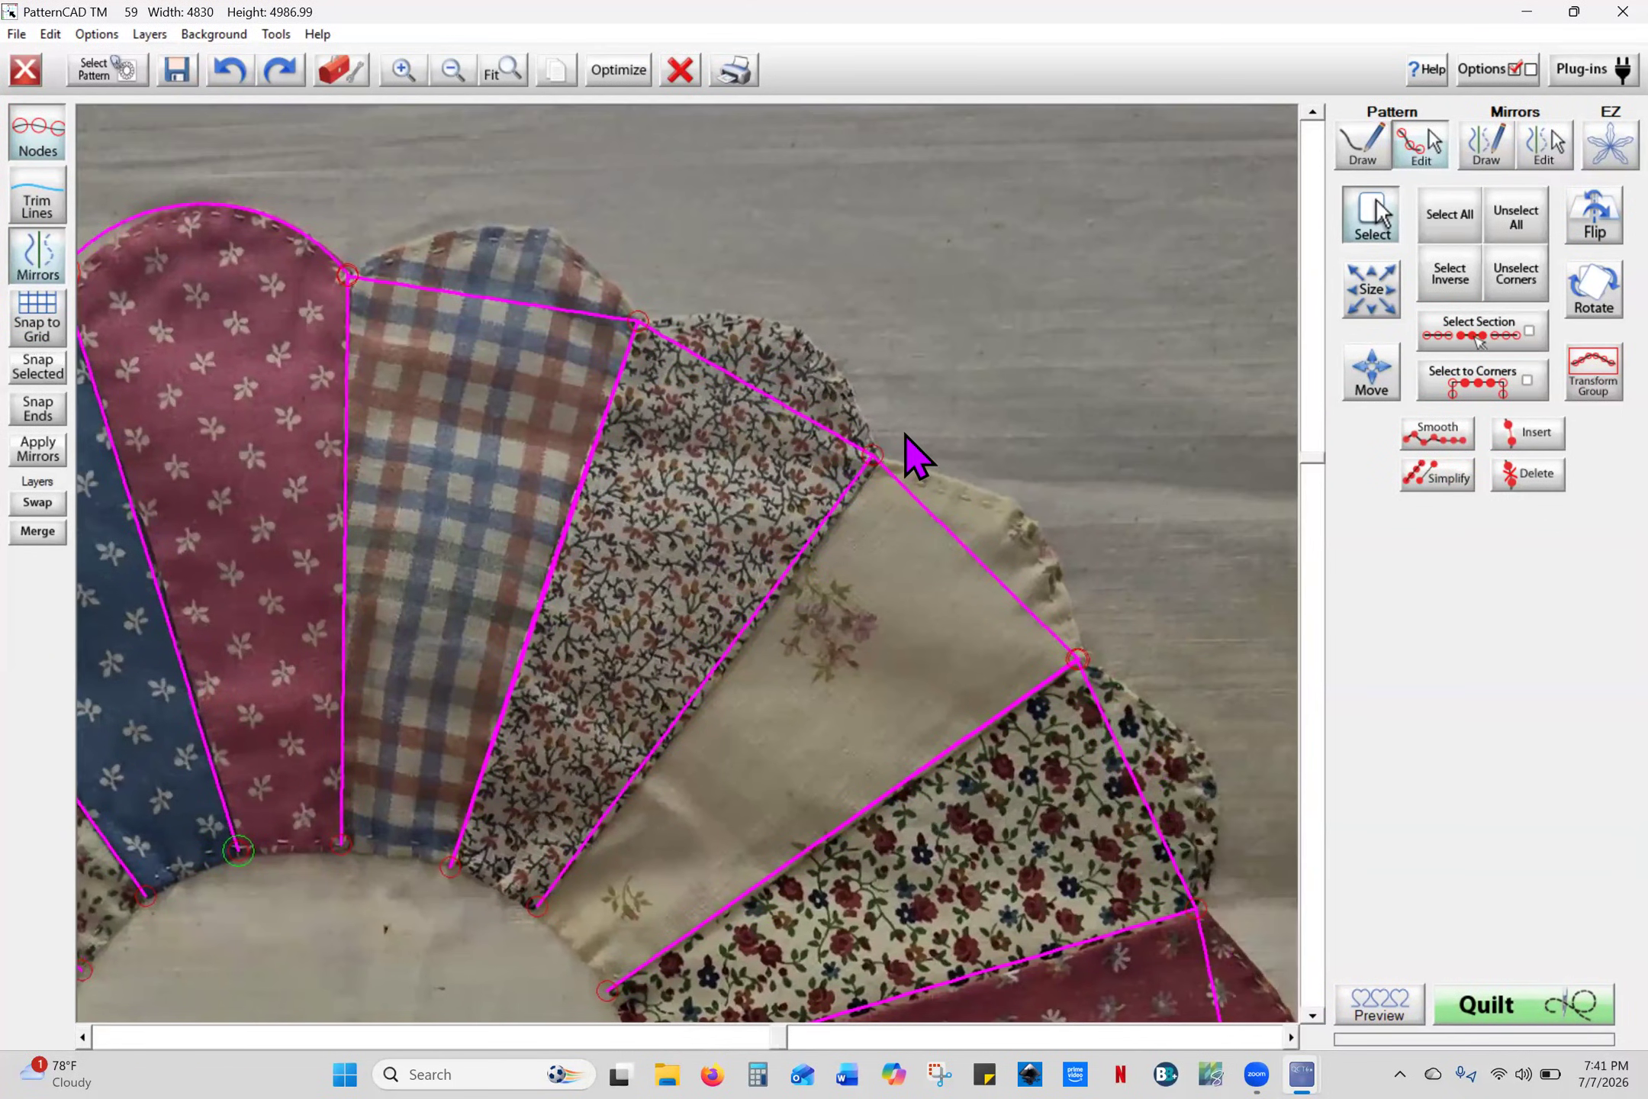
click(38, 372)
click(1075, 660)
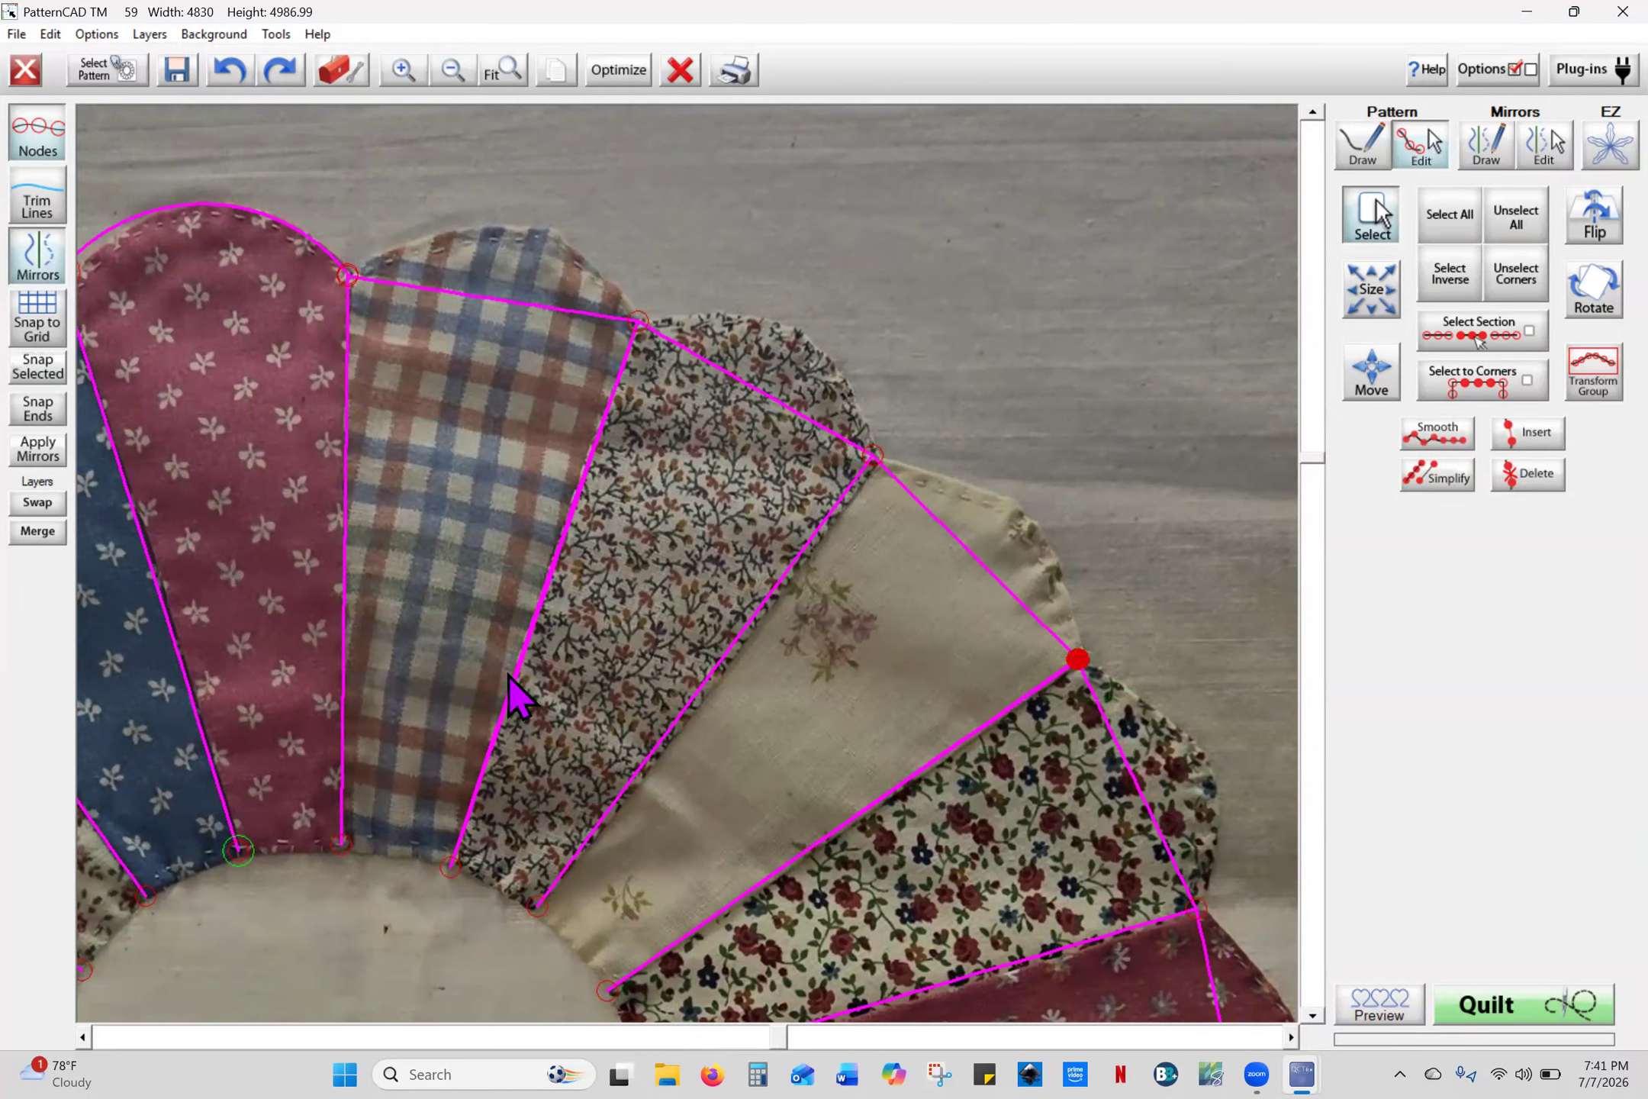
click(42, 374)
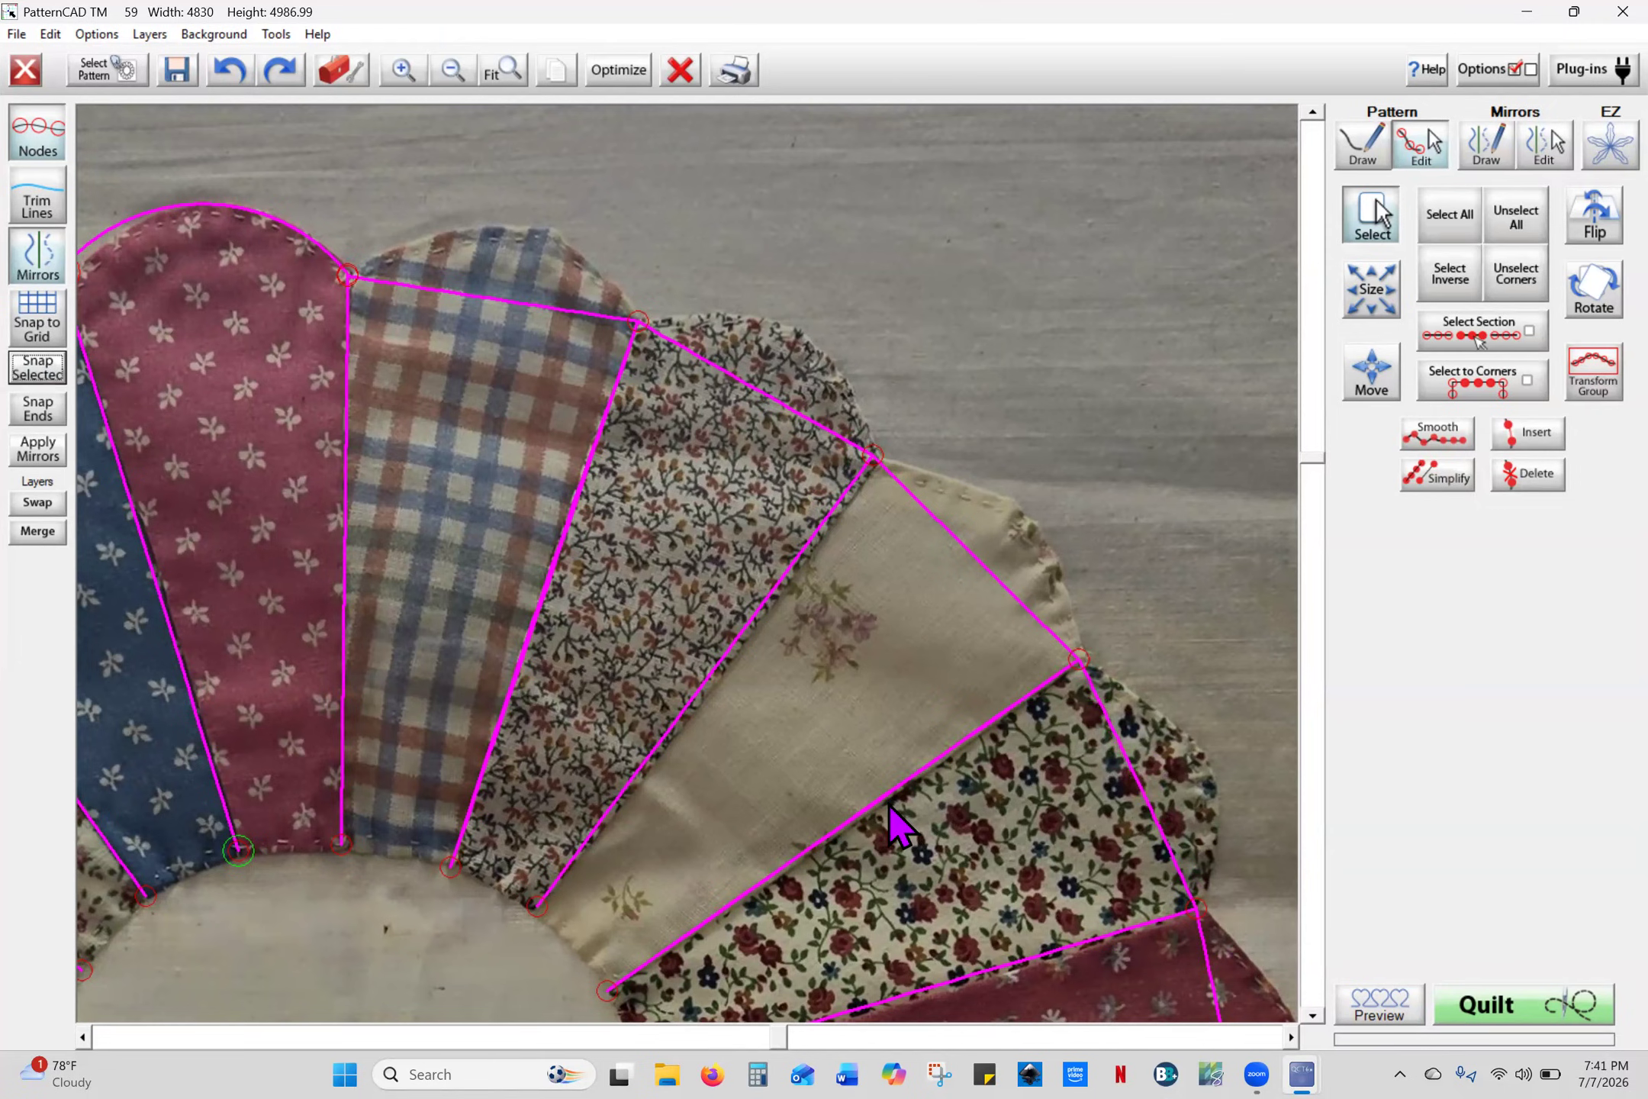
- Snap the lower petal's outer corner node into place and zoom out to the whole plate
click(1312, 1015)
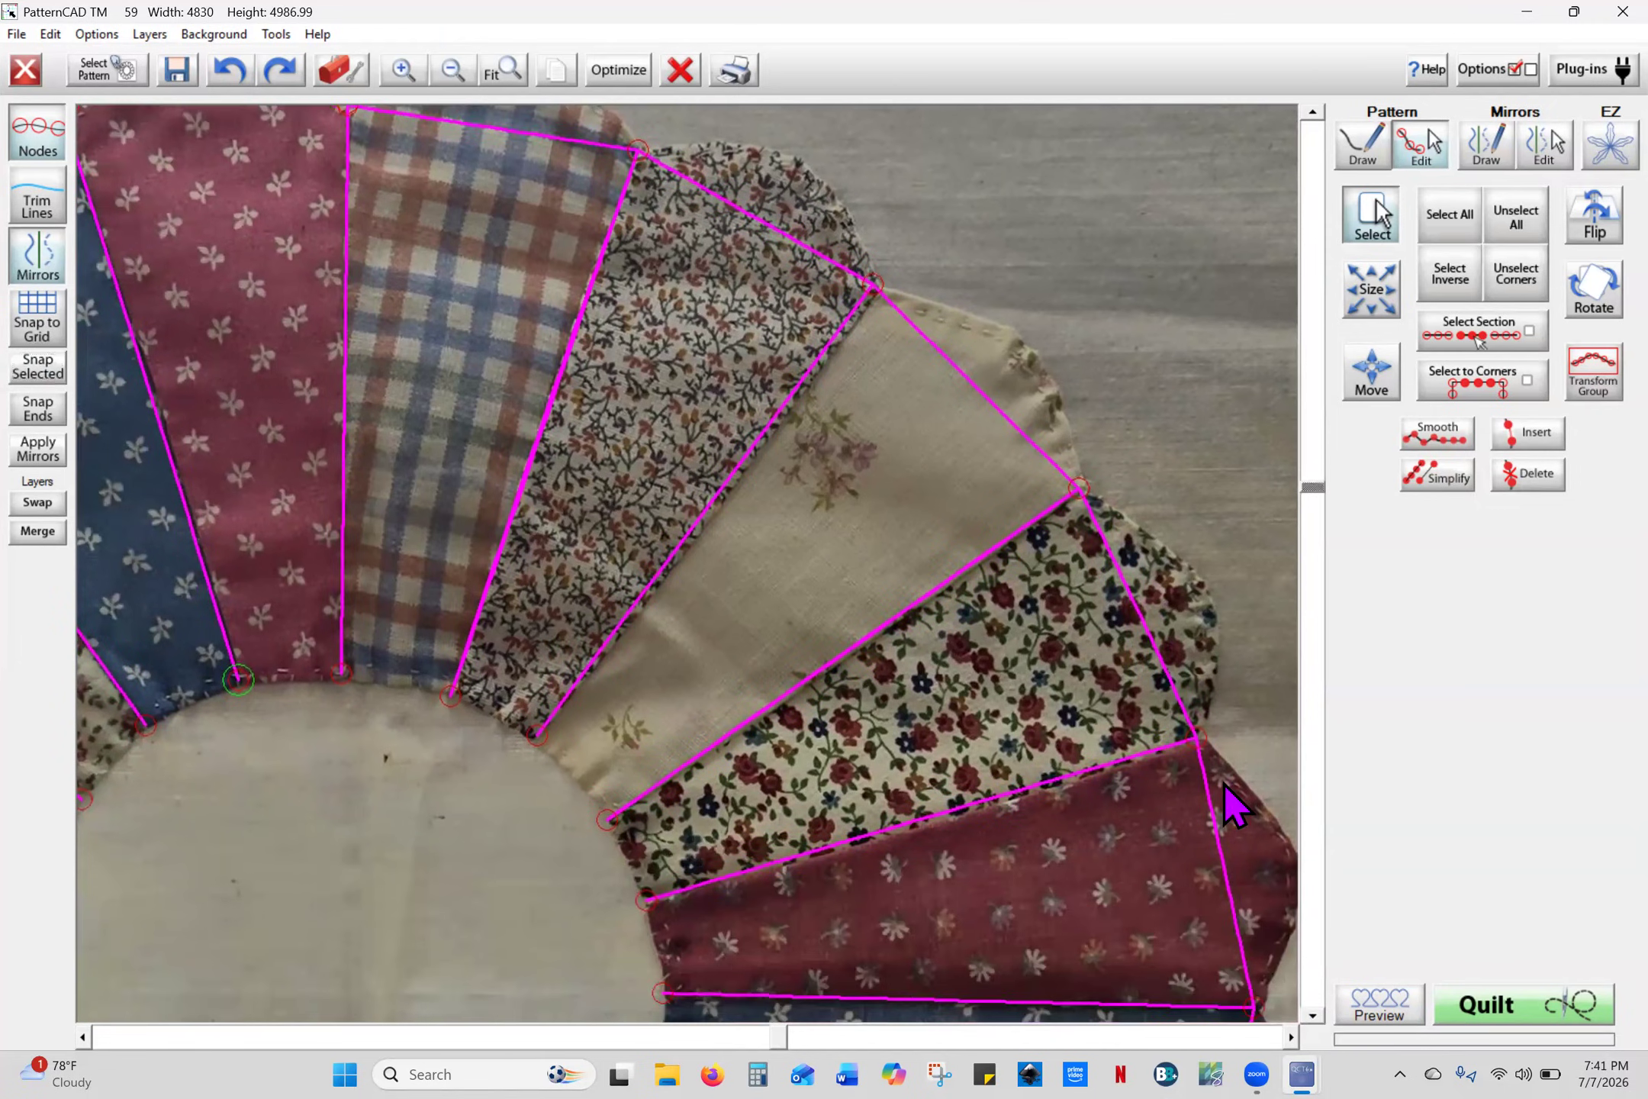
click(1196, 737)
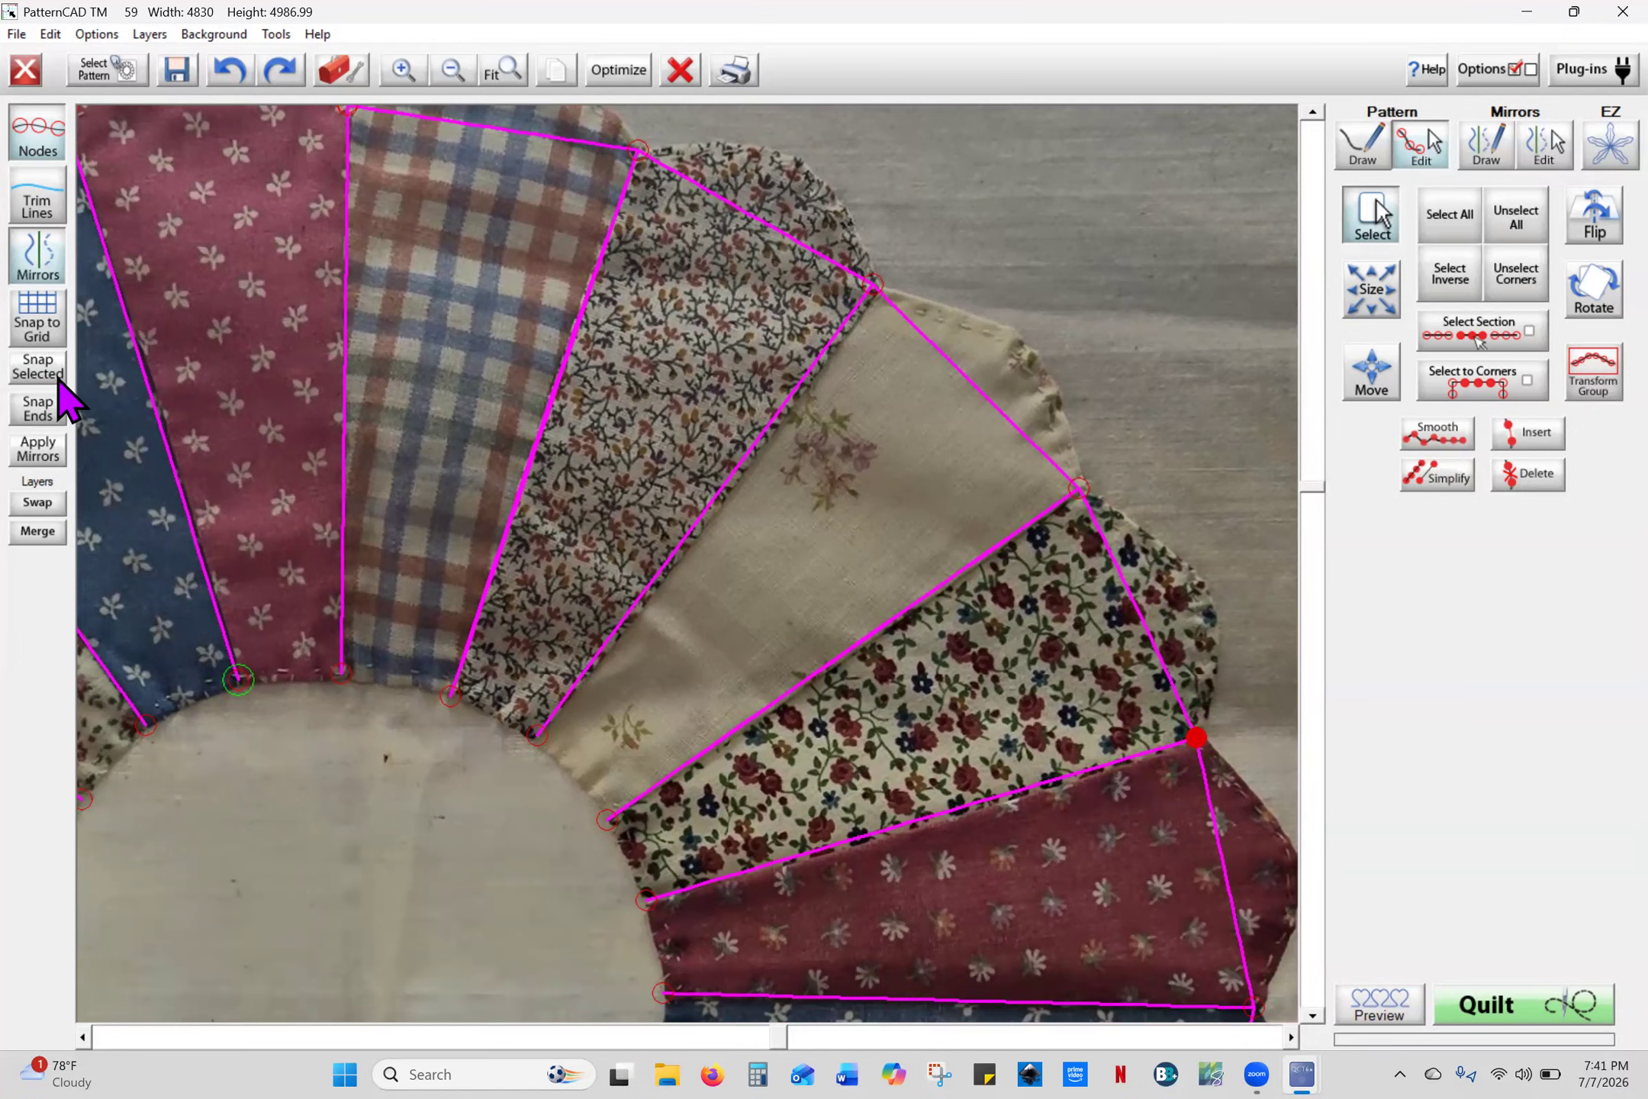
click(58, 377)
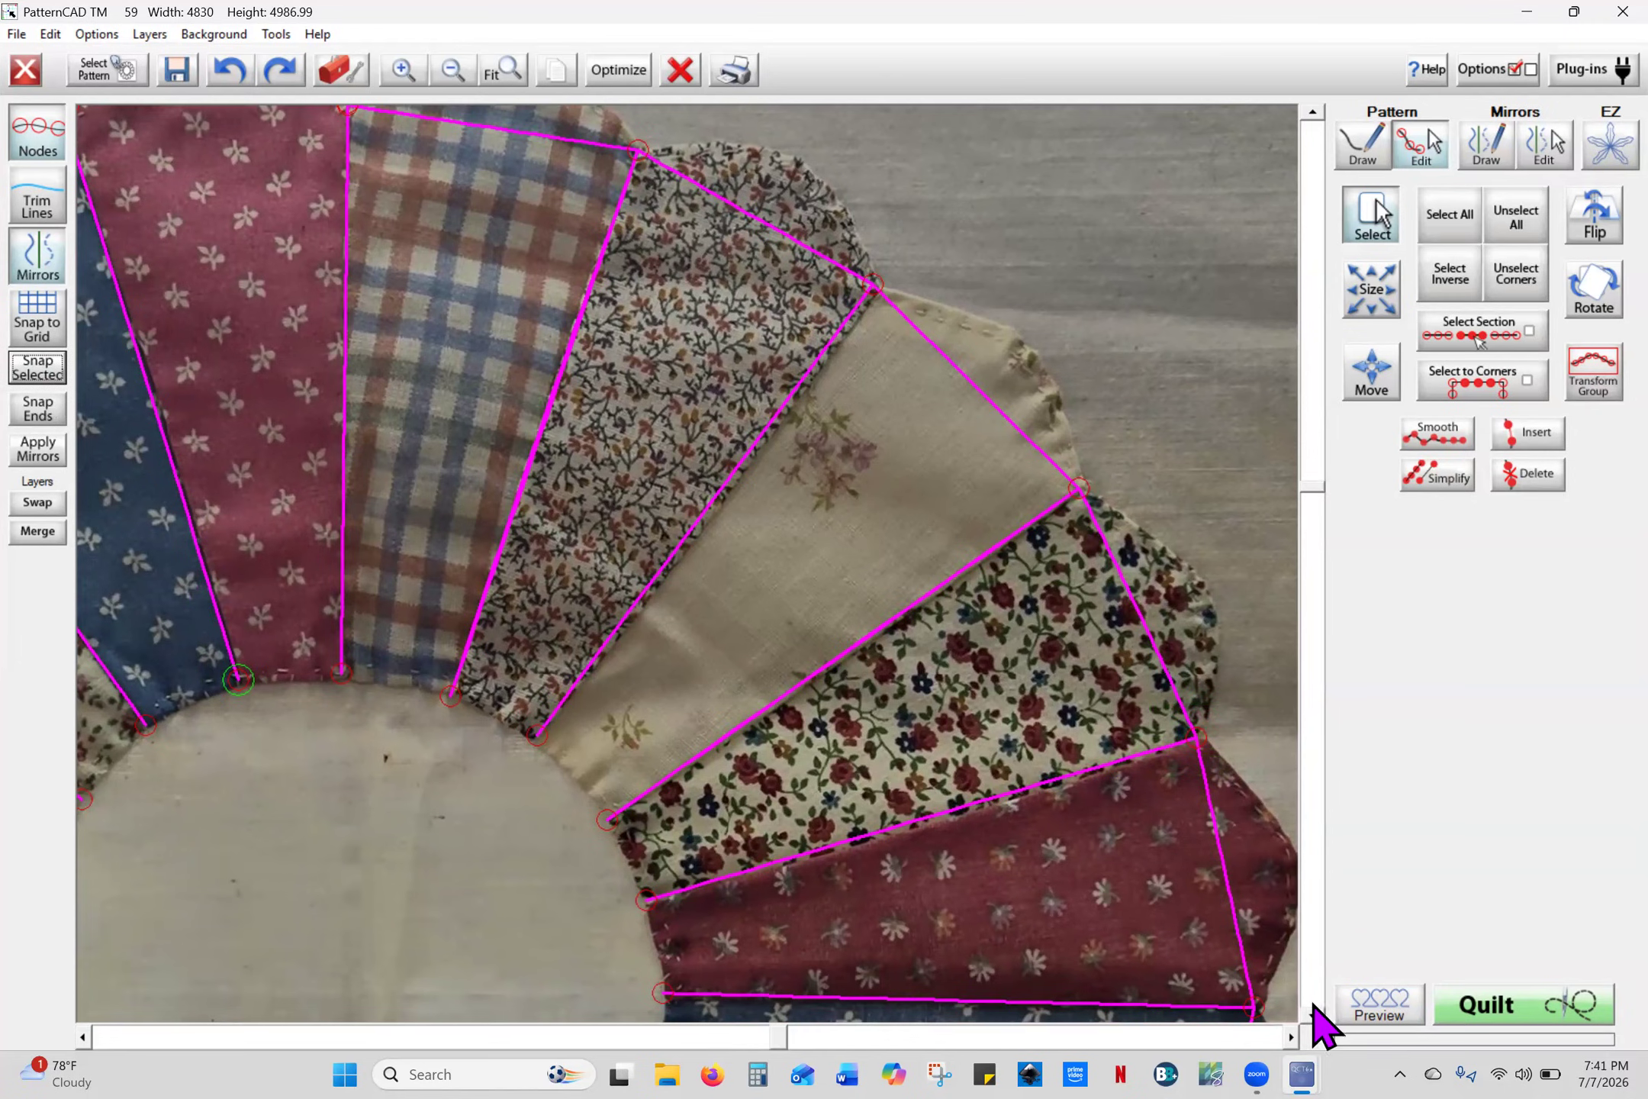
click(1313, 1014)
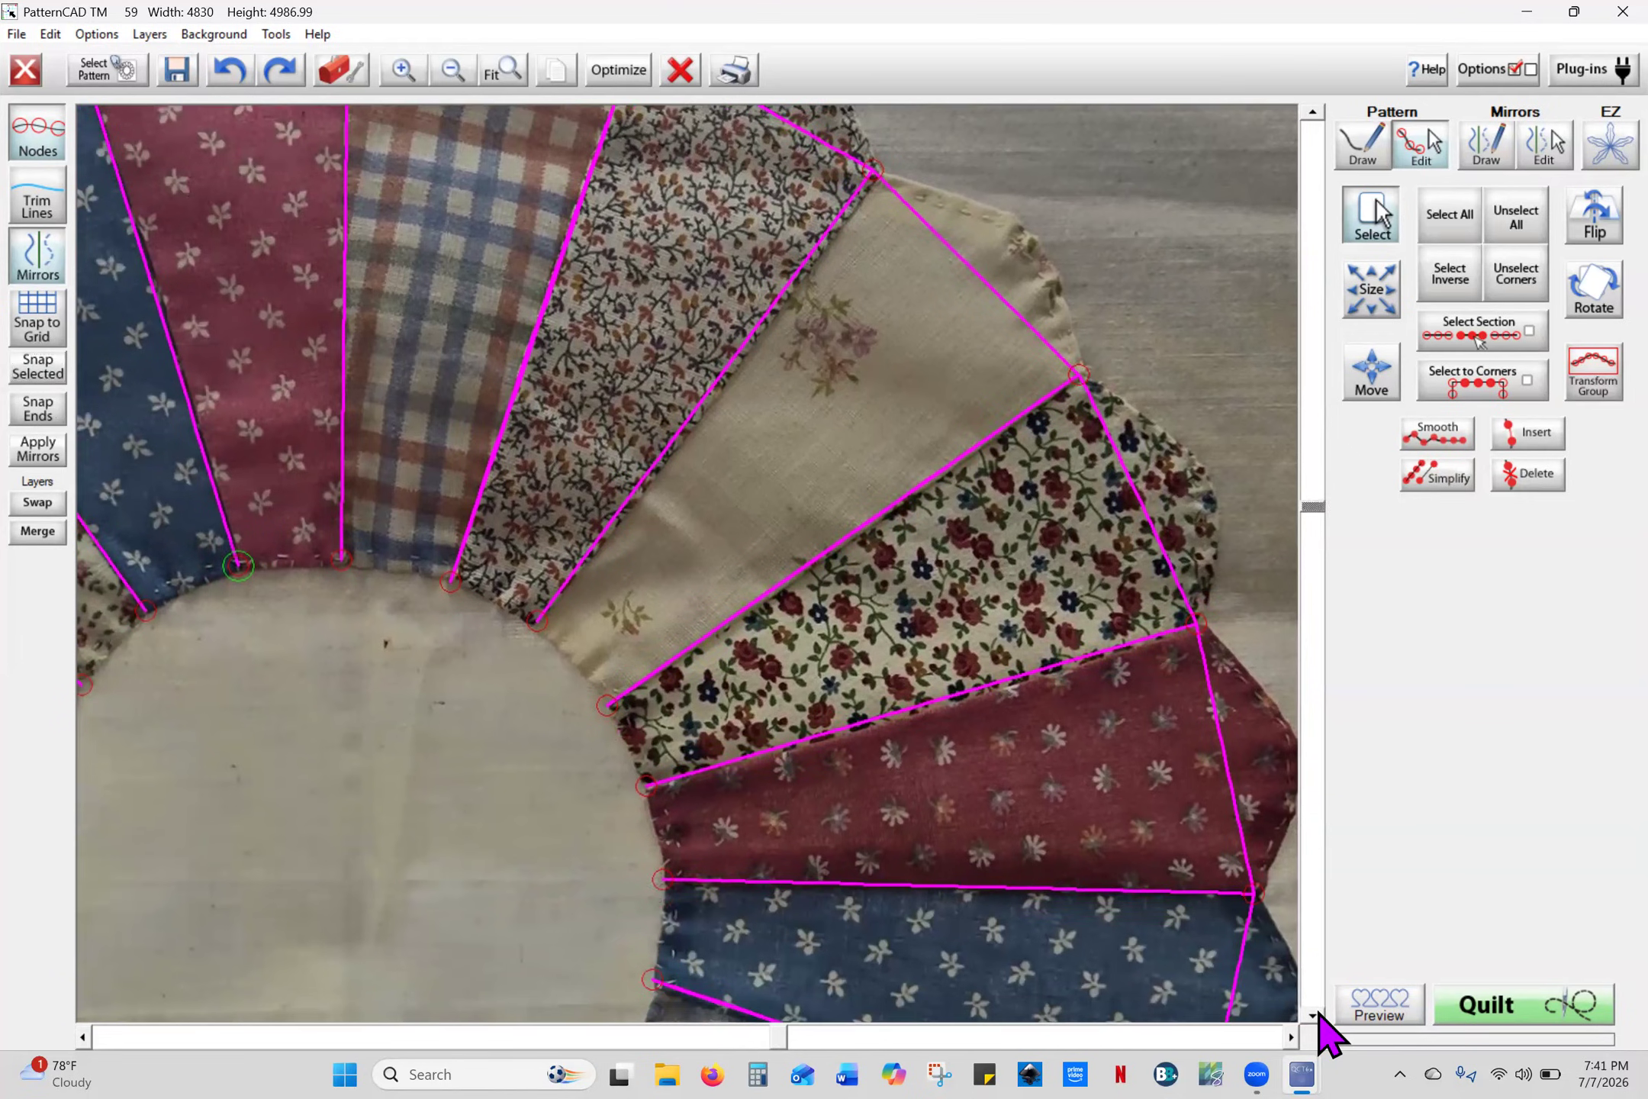
right_click(1317, 1011)
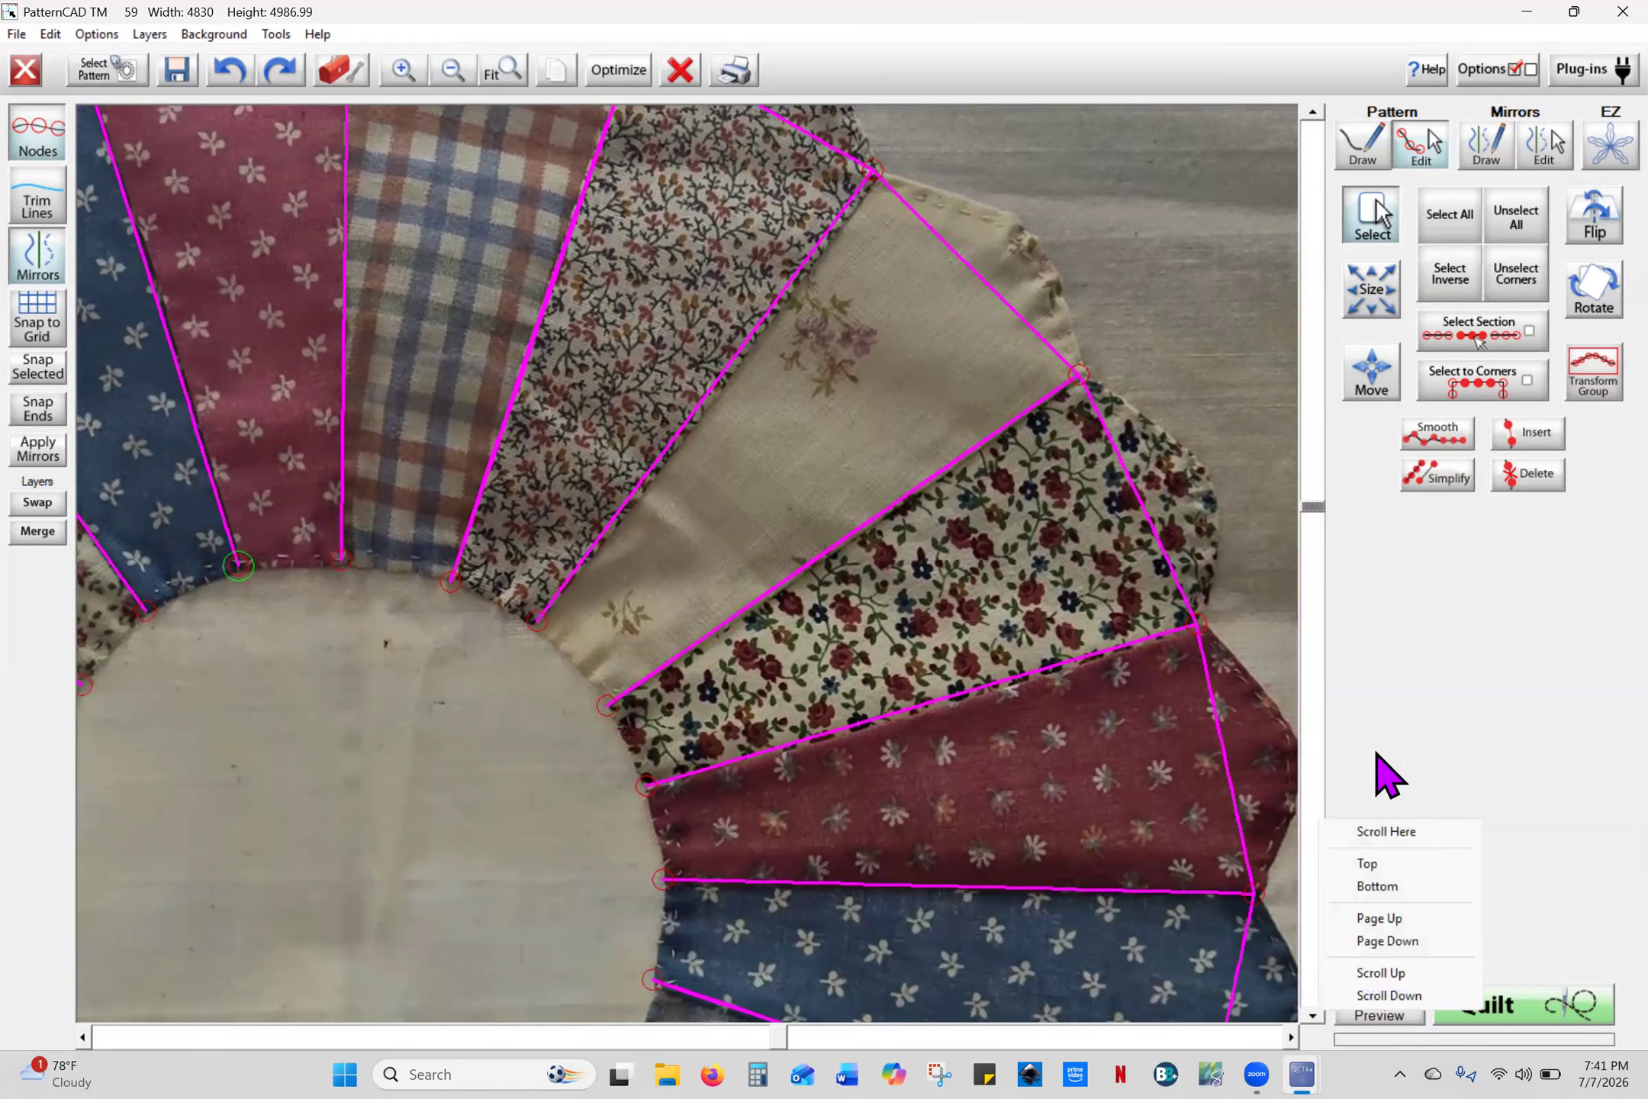
right_click(1006, 233)
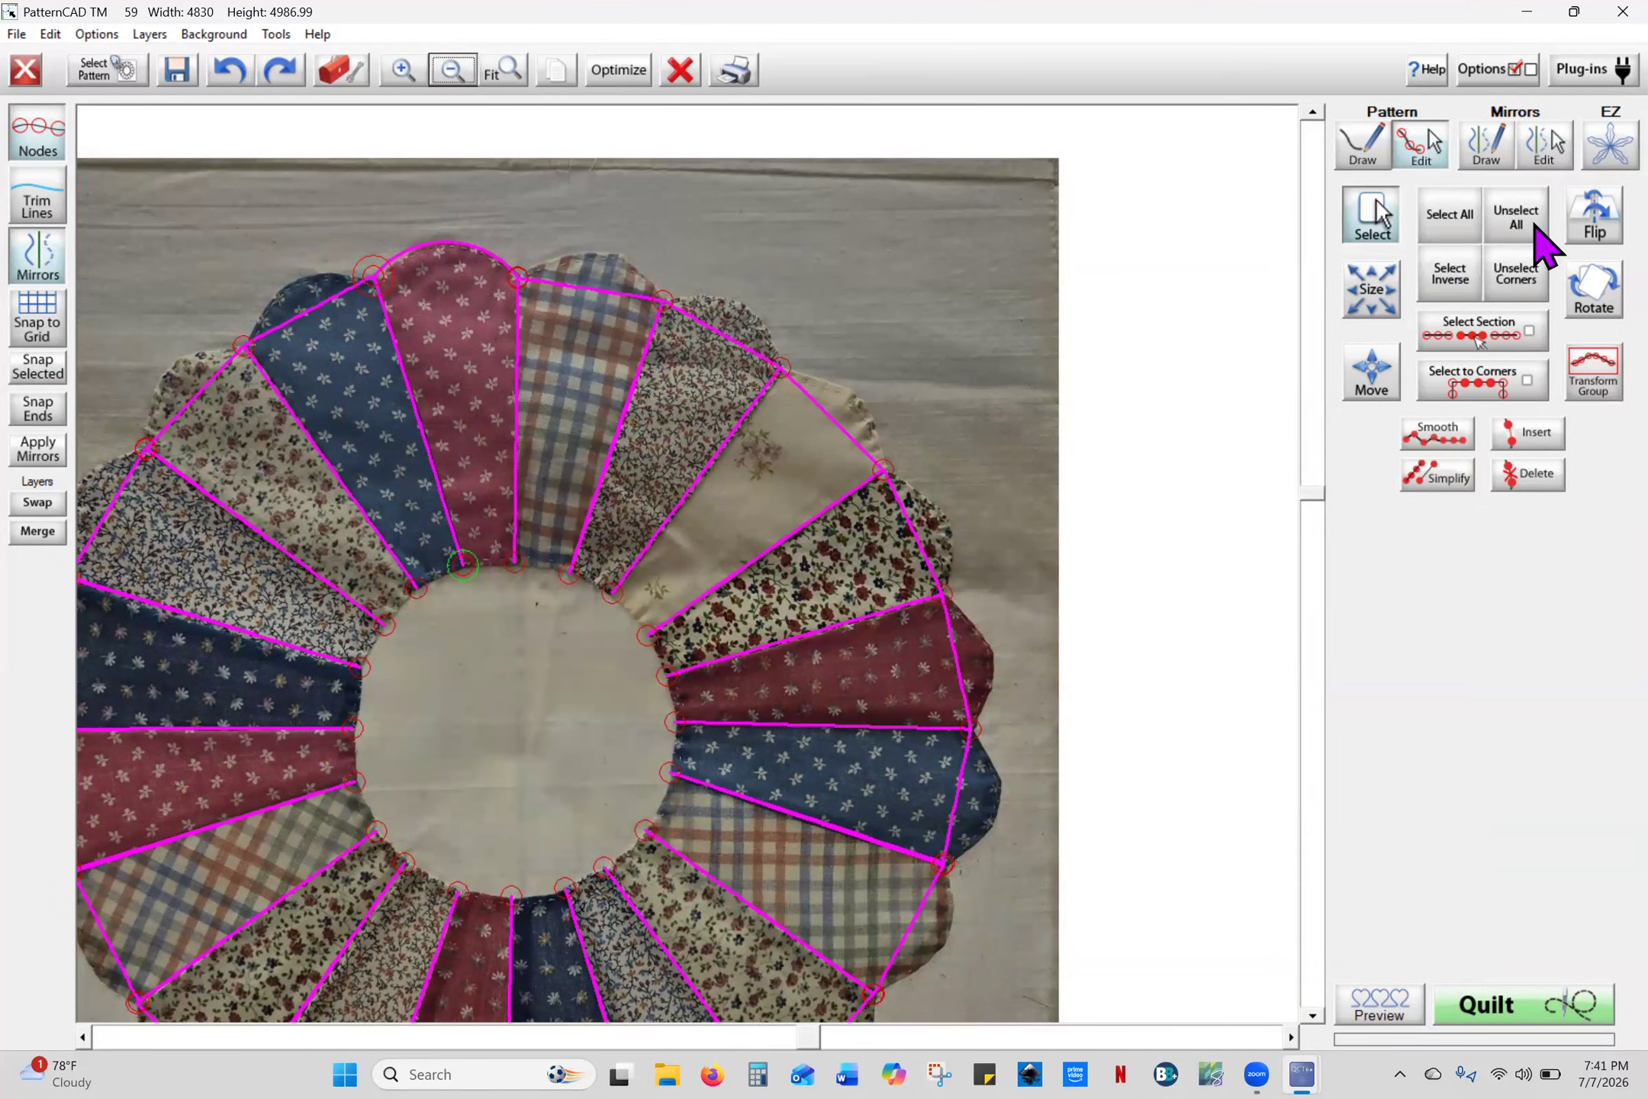
- Select all nodes and bow the four upper-right petal edges outward into curves
click(1457, 231)
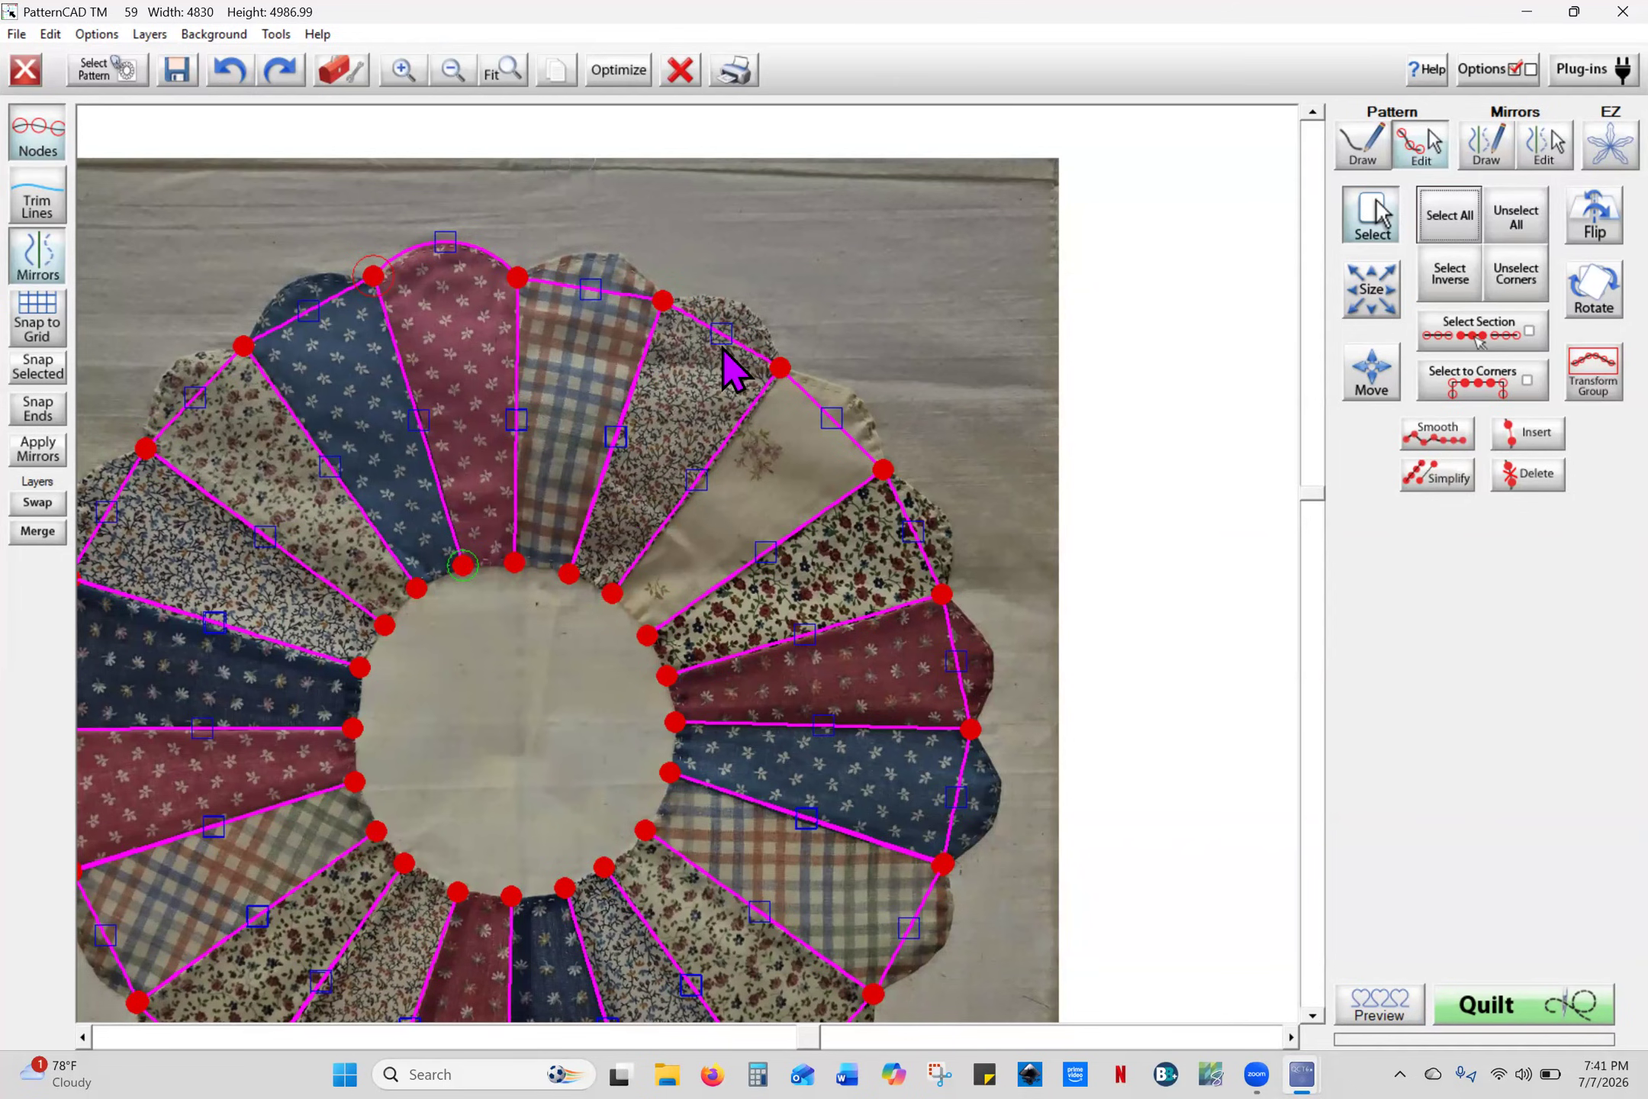
drag(721, 334, 747, 307)
drag(833, 416, 863, 401)
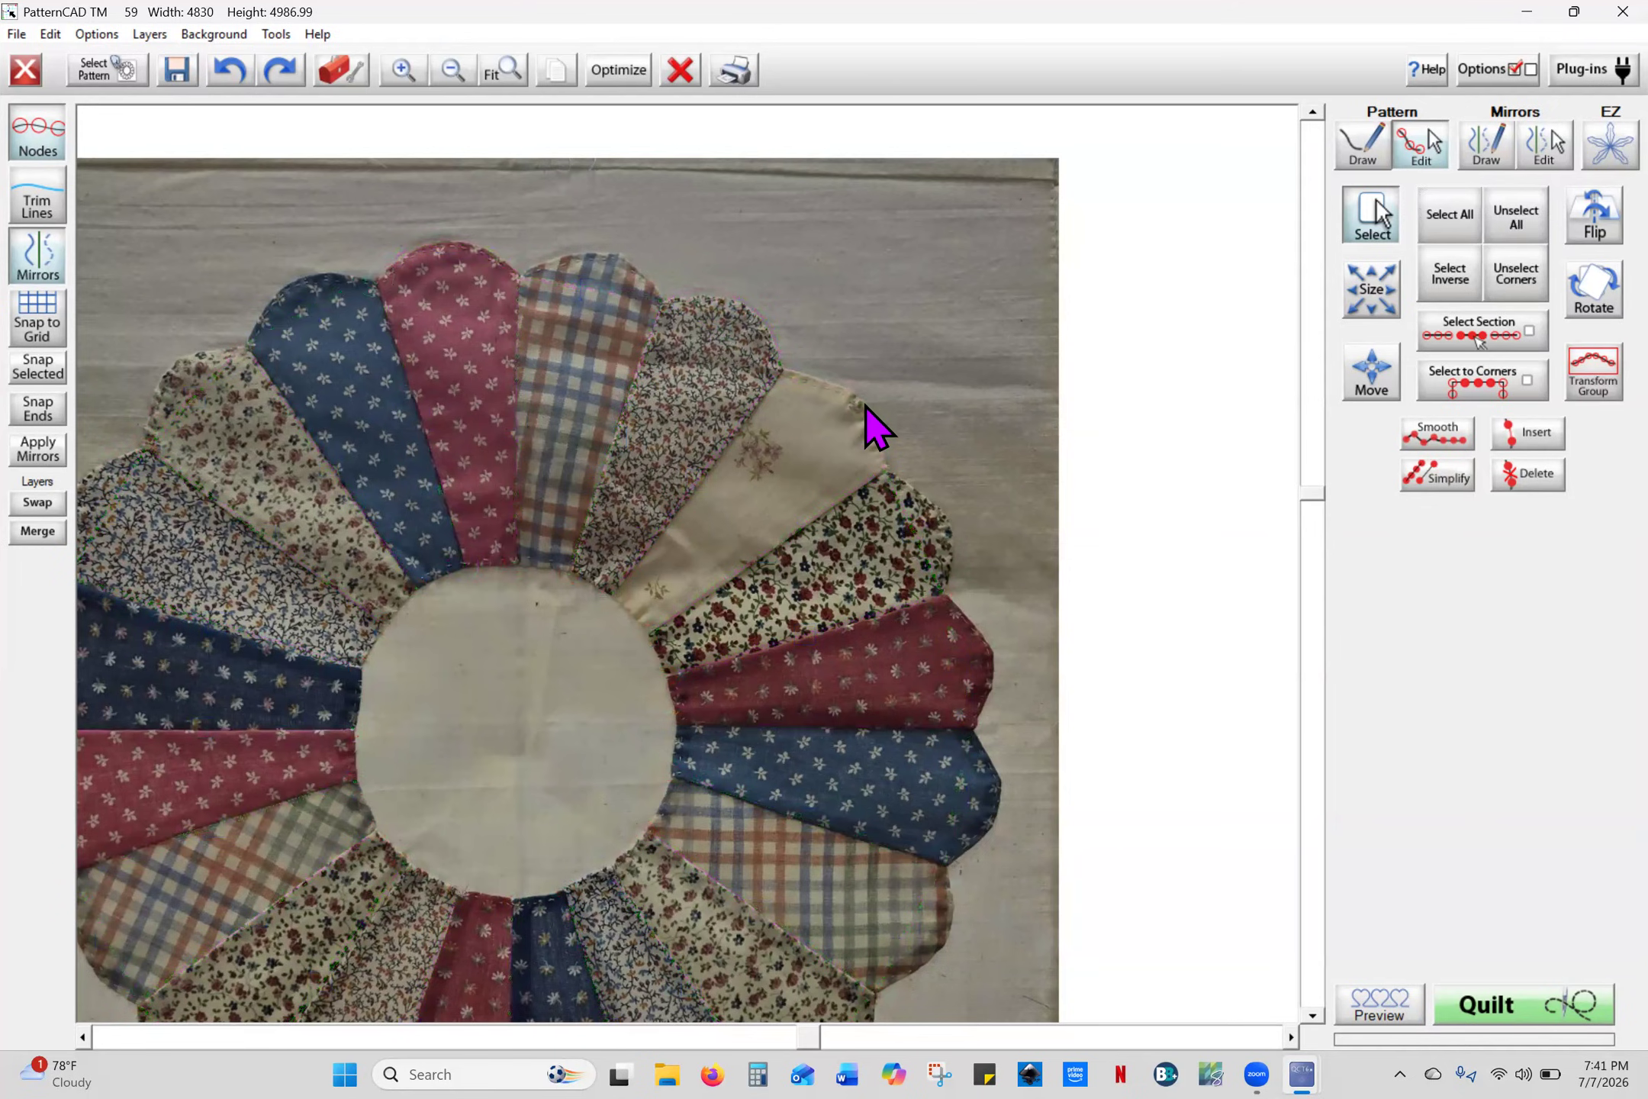
drag(917, 531, 955, 531)
drag(964, 672, 997, 664)
- Curve the lower-right and bottom petal edges, including the plaid, navy and red petals, into scallops
click(1313, 1015)
drag(1313, 1018, 1313, 1019)
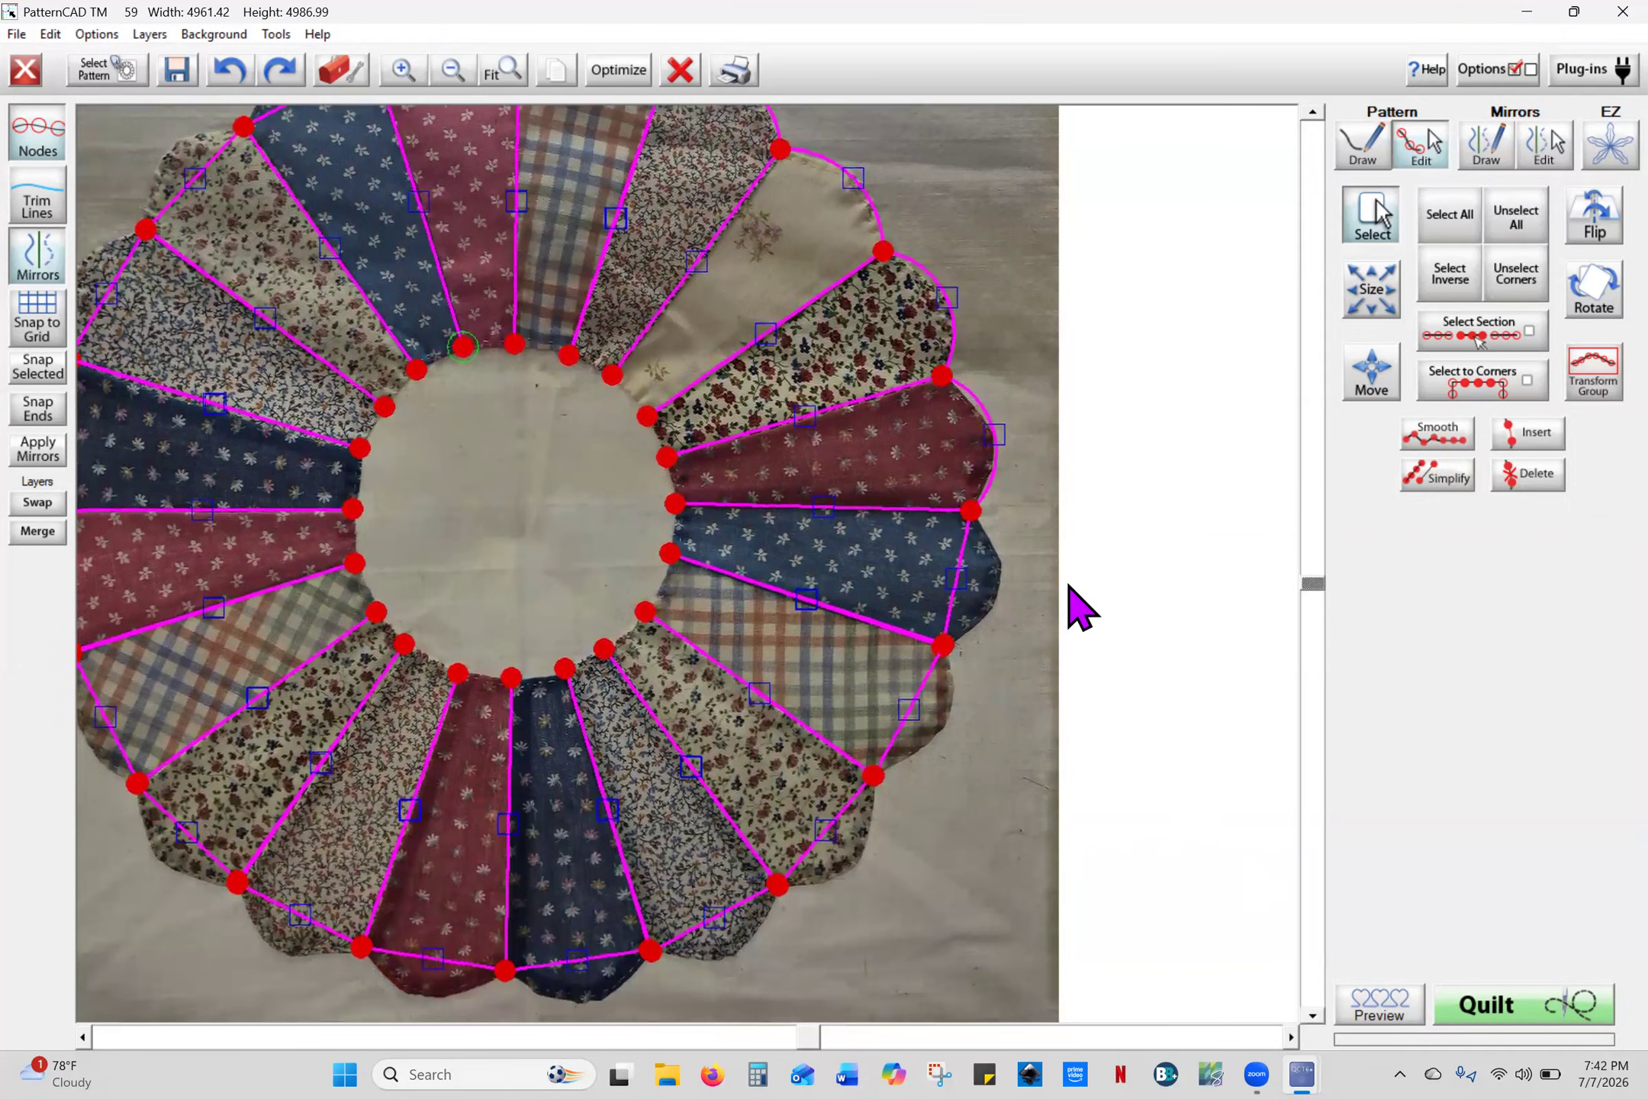
drag(957, 583, 996, 596)
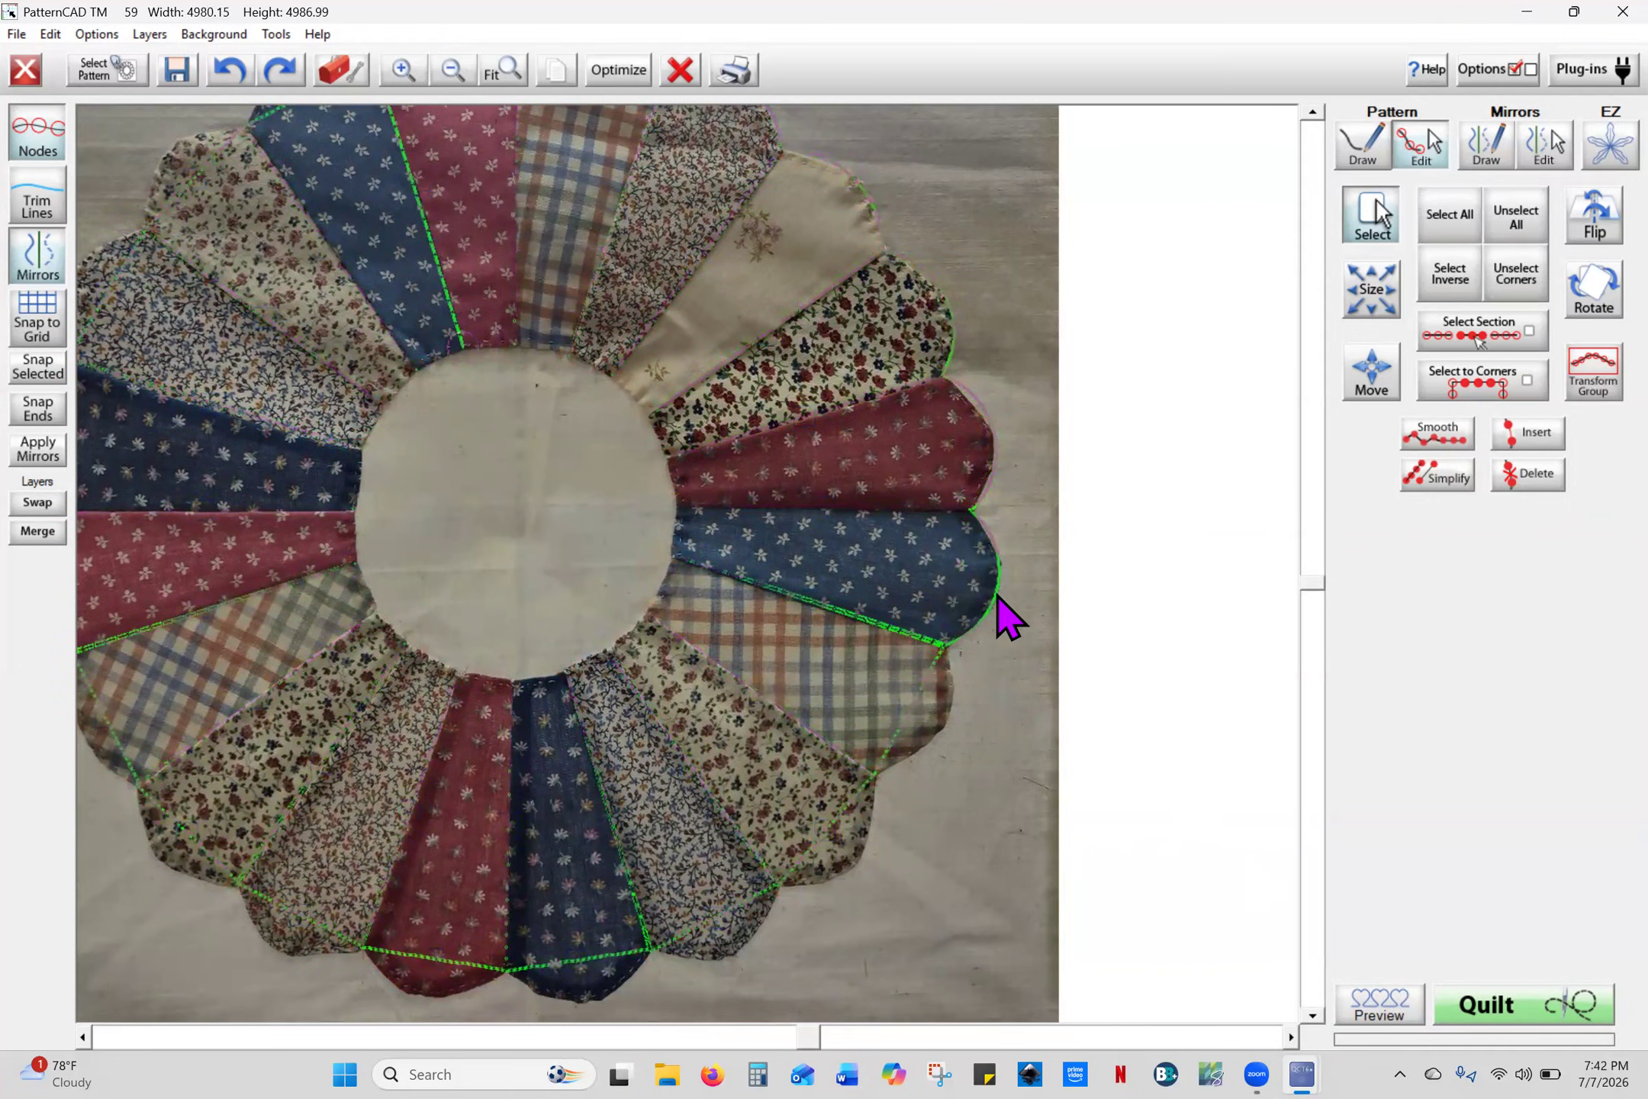
drag(913, 709, 942, 740)
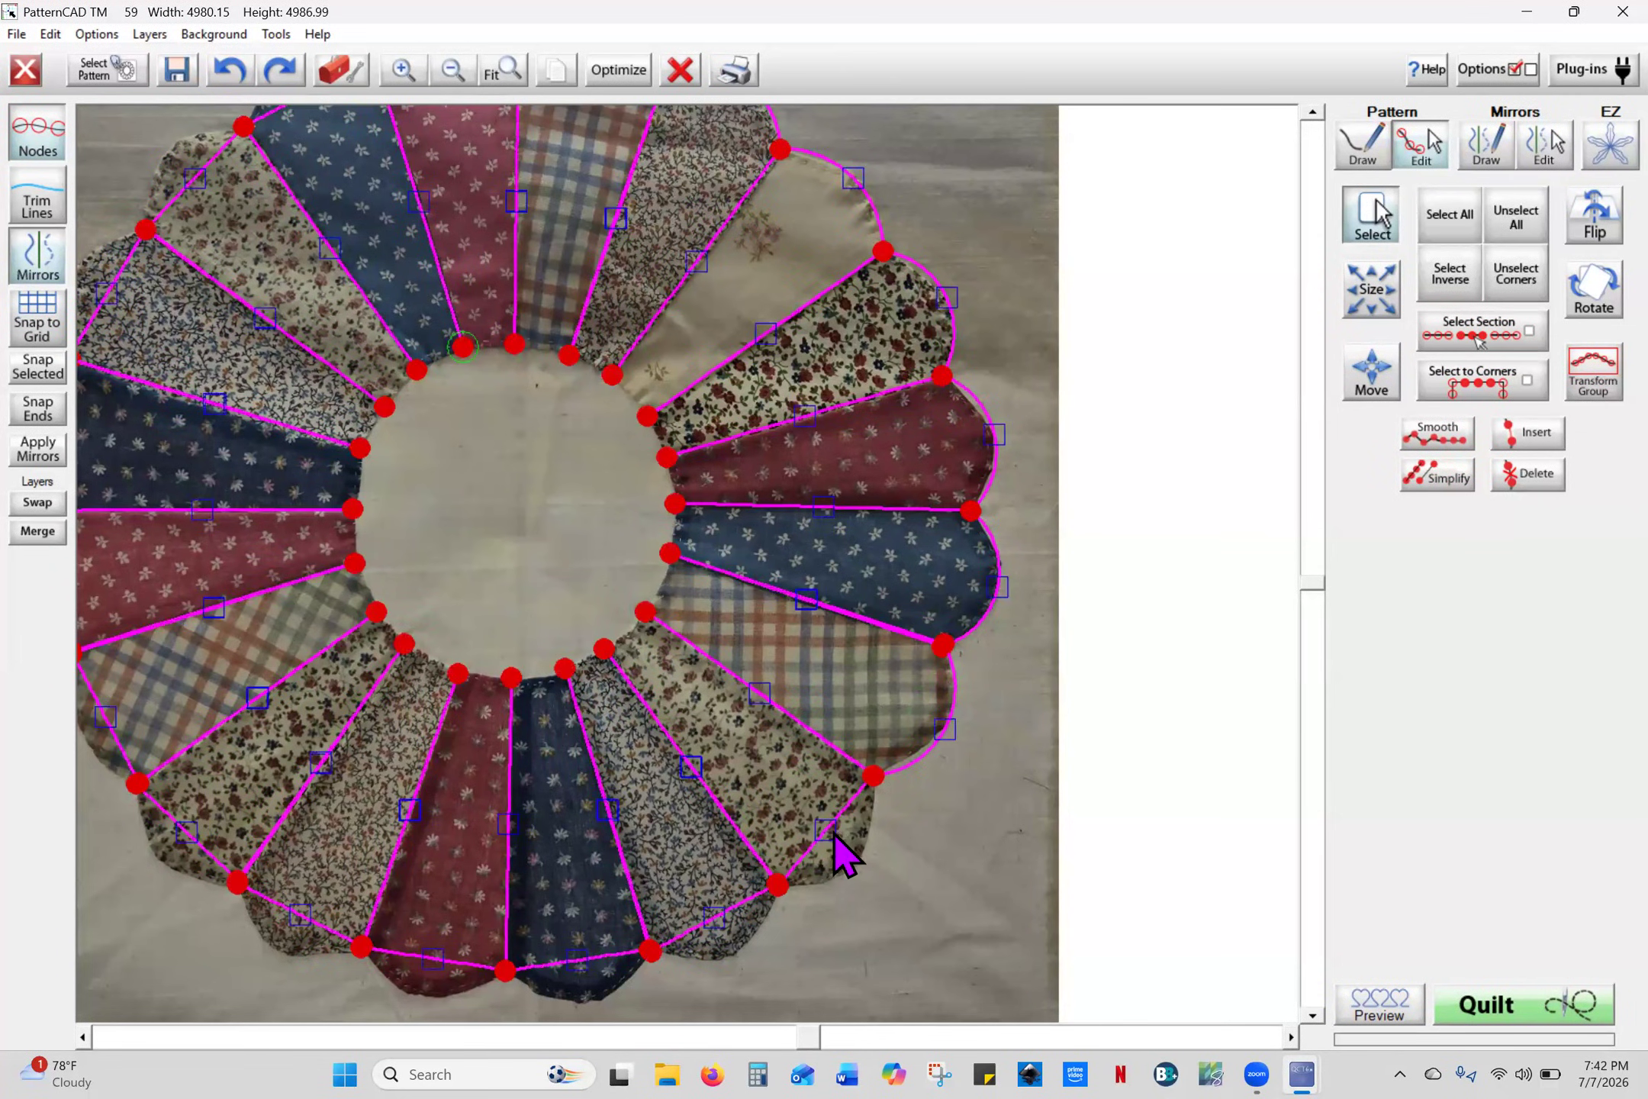
drag(845, 856, 858, 866)
drag(720, 932, 735, 952)
drag(577, 967, 584, 1004)
drag(428, 963, 426, 997)
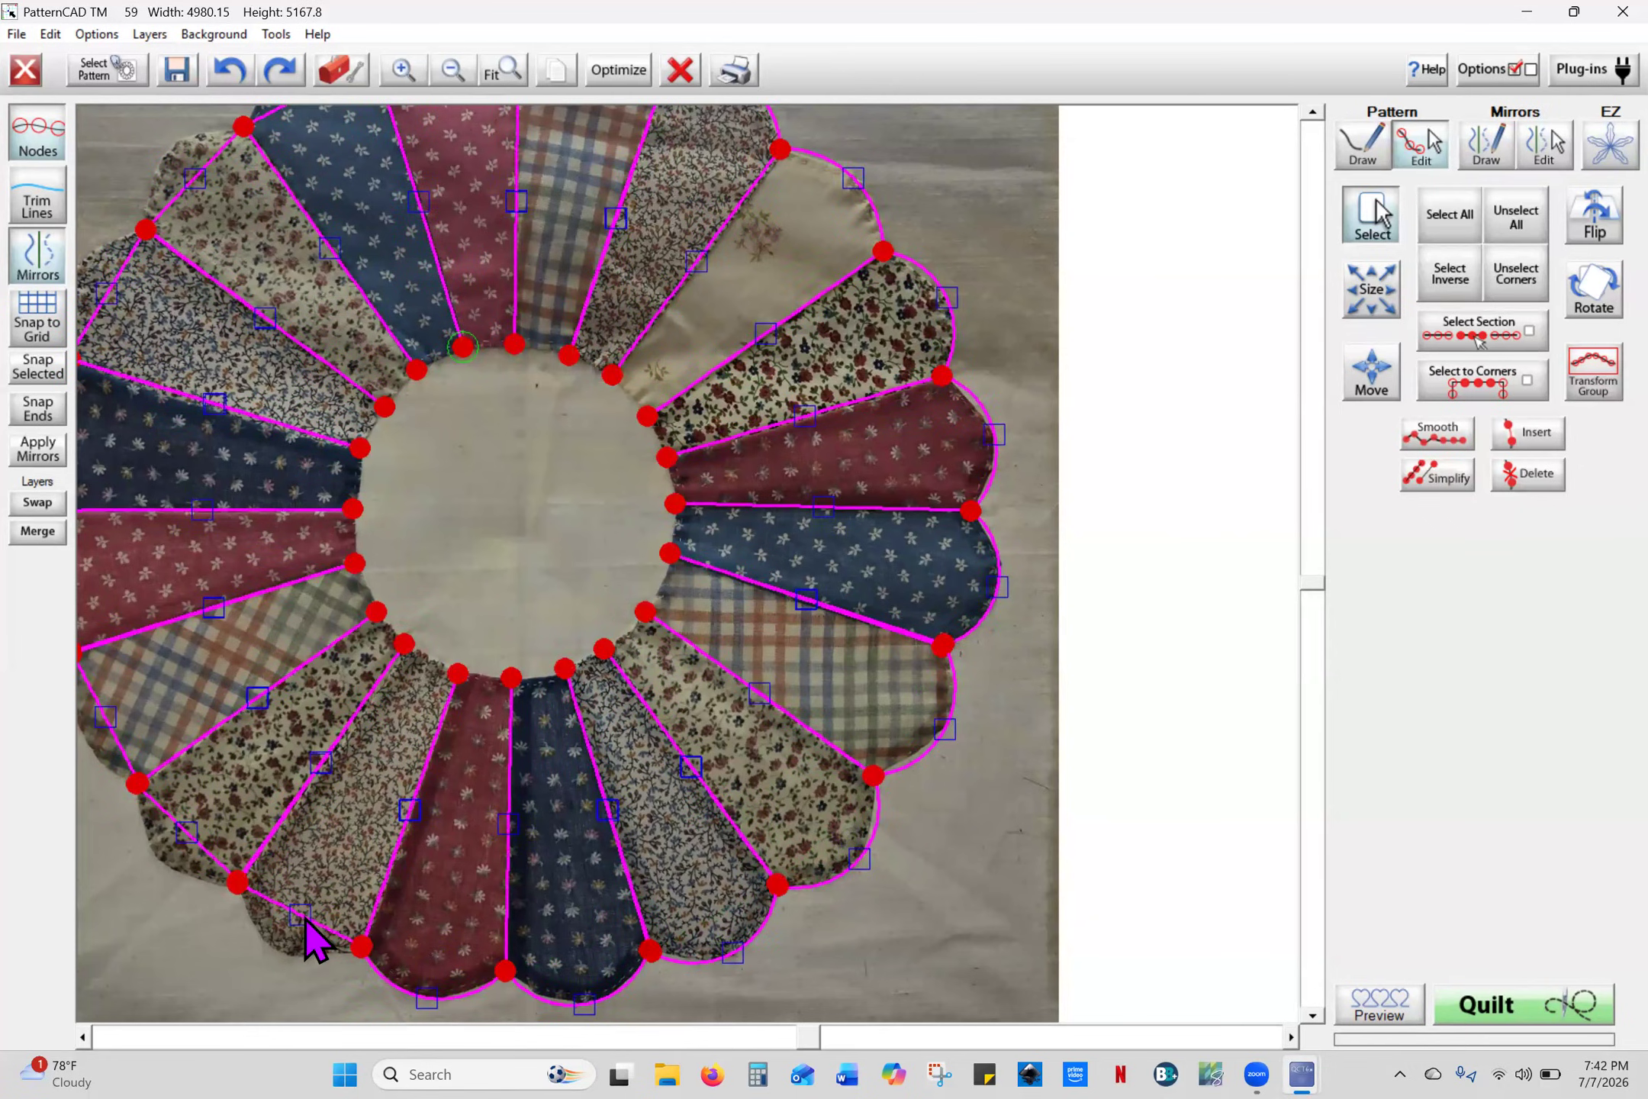
drag(299, 920, 286, 953)
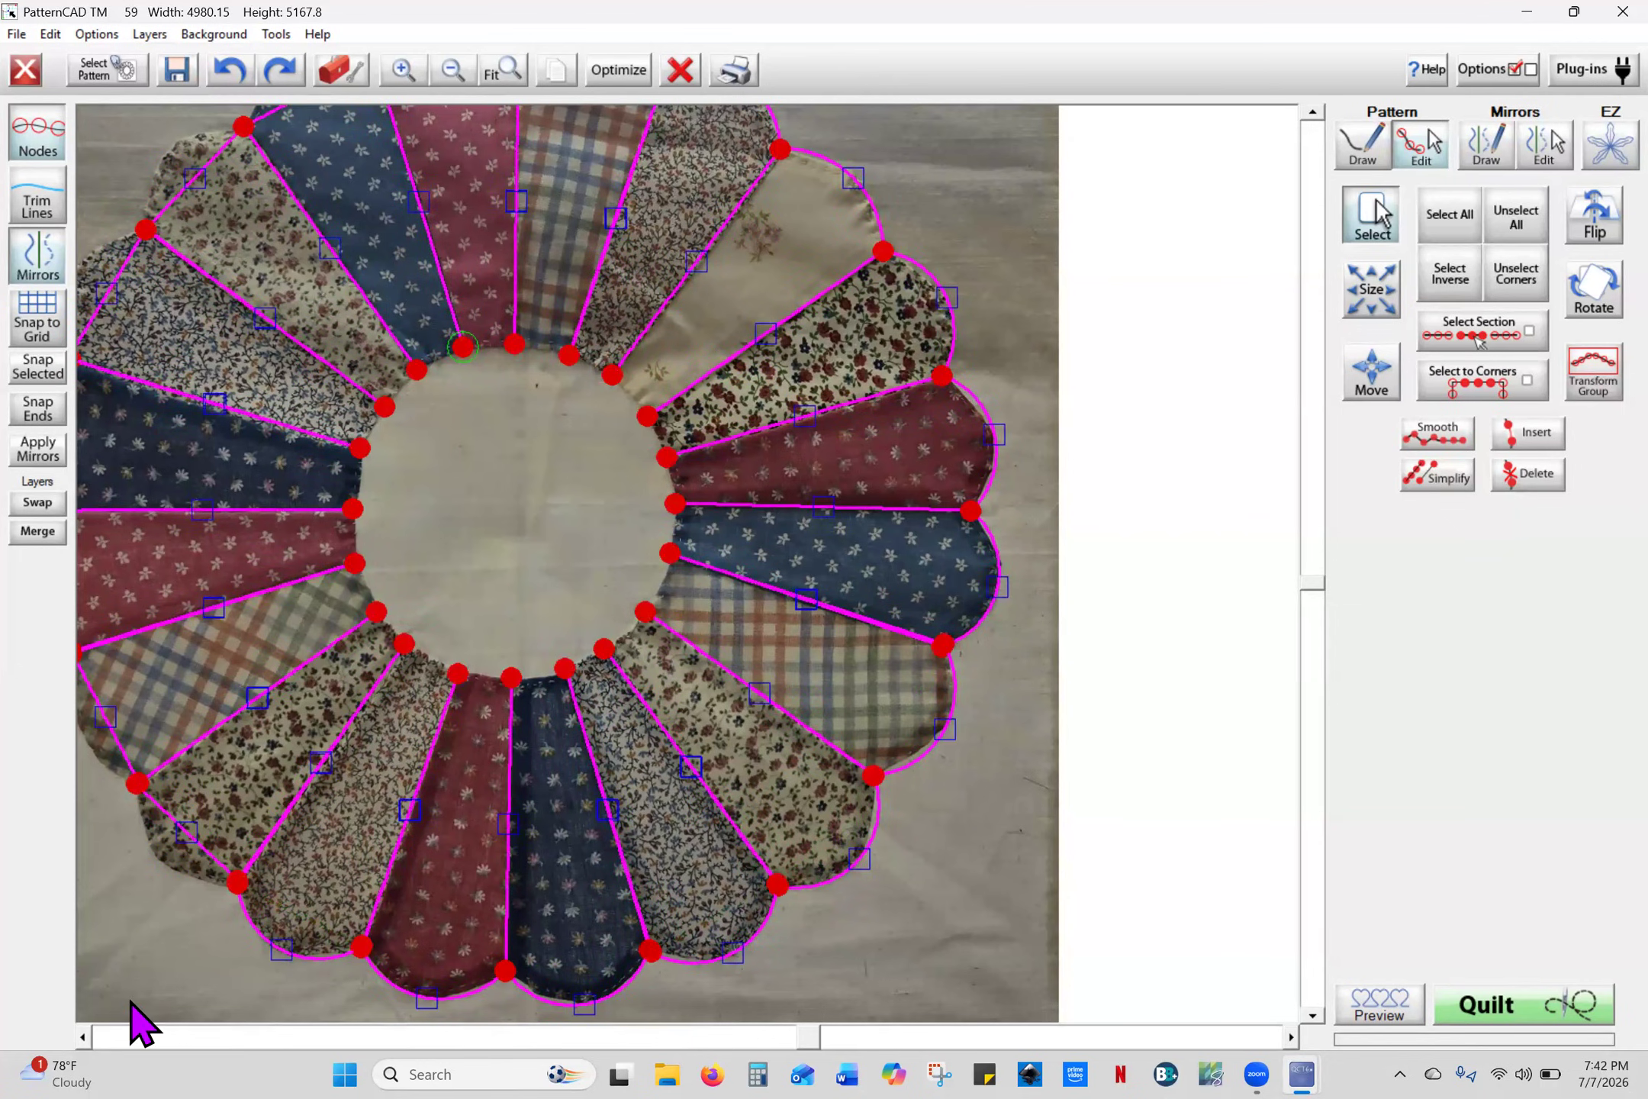
- Bend the lower-left and left petal edges outward into arcs
click(84, 1038)
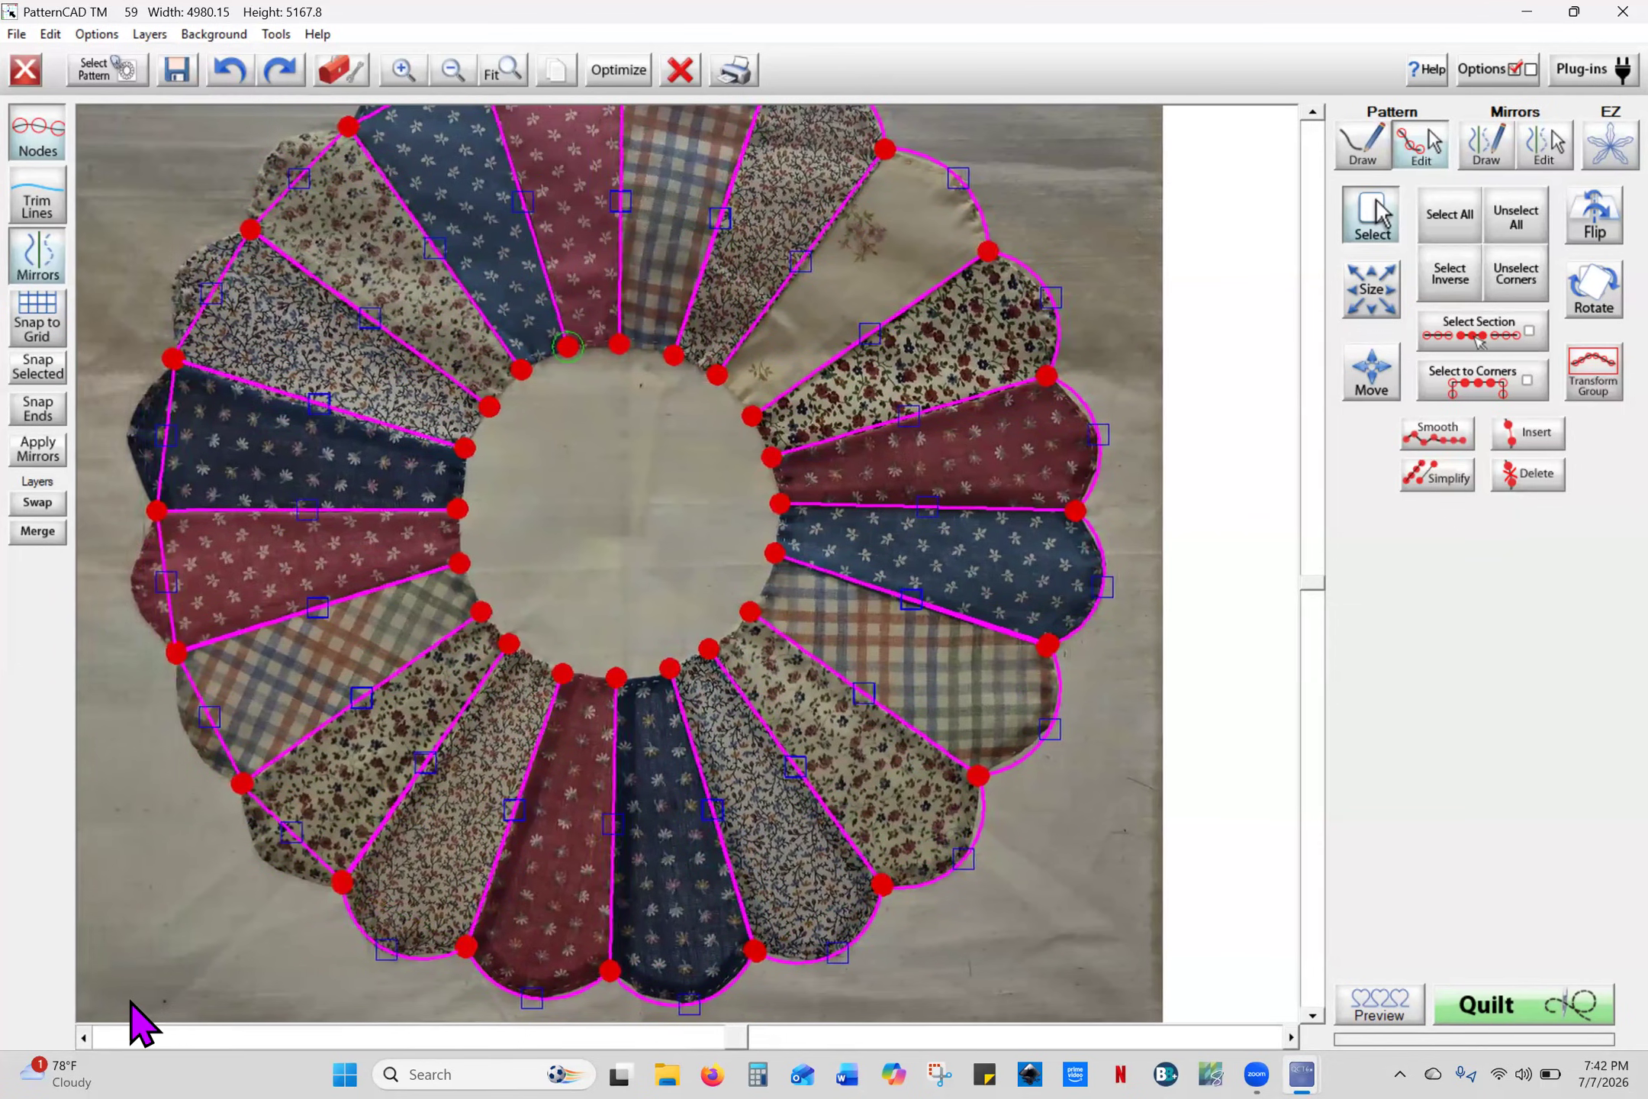
drag(330, 831, 311, 871)
drag(251, 719, 231, 738)
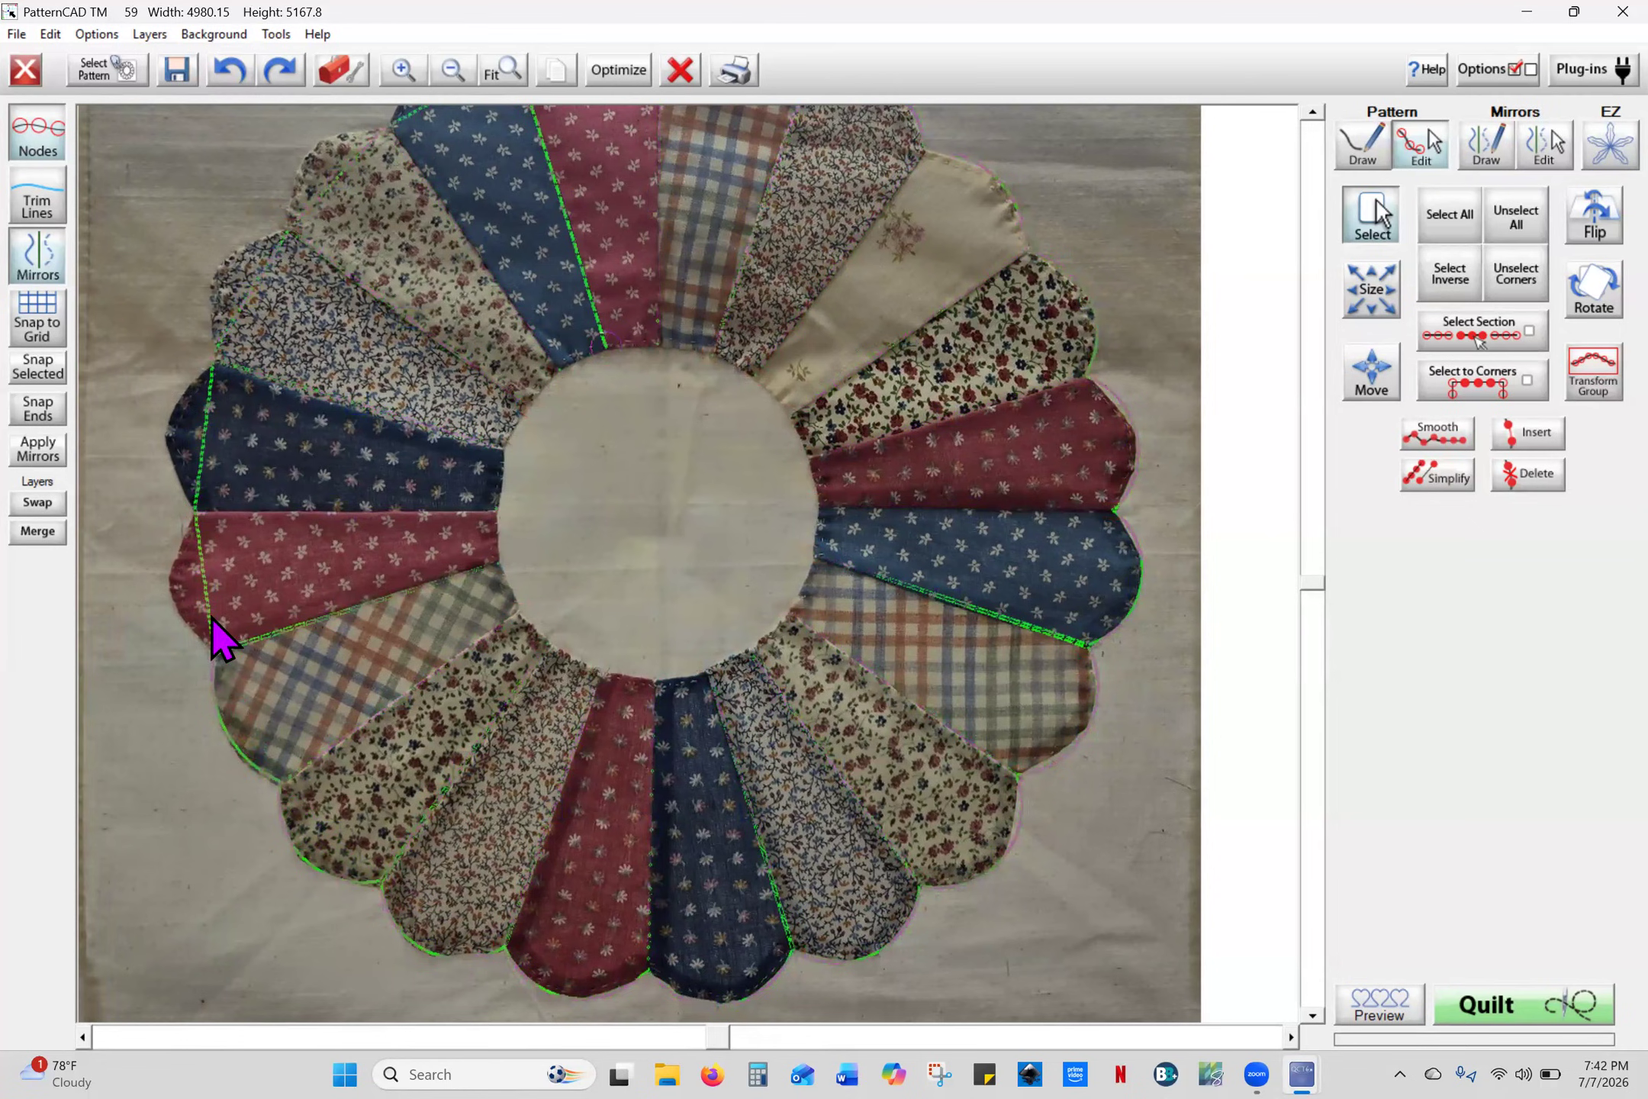
drag(203, 580, 170, 591)
drag(203, 437, 169, 431)
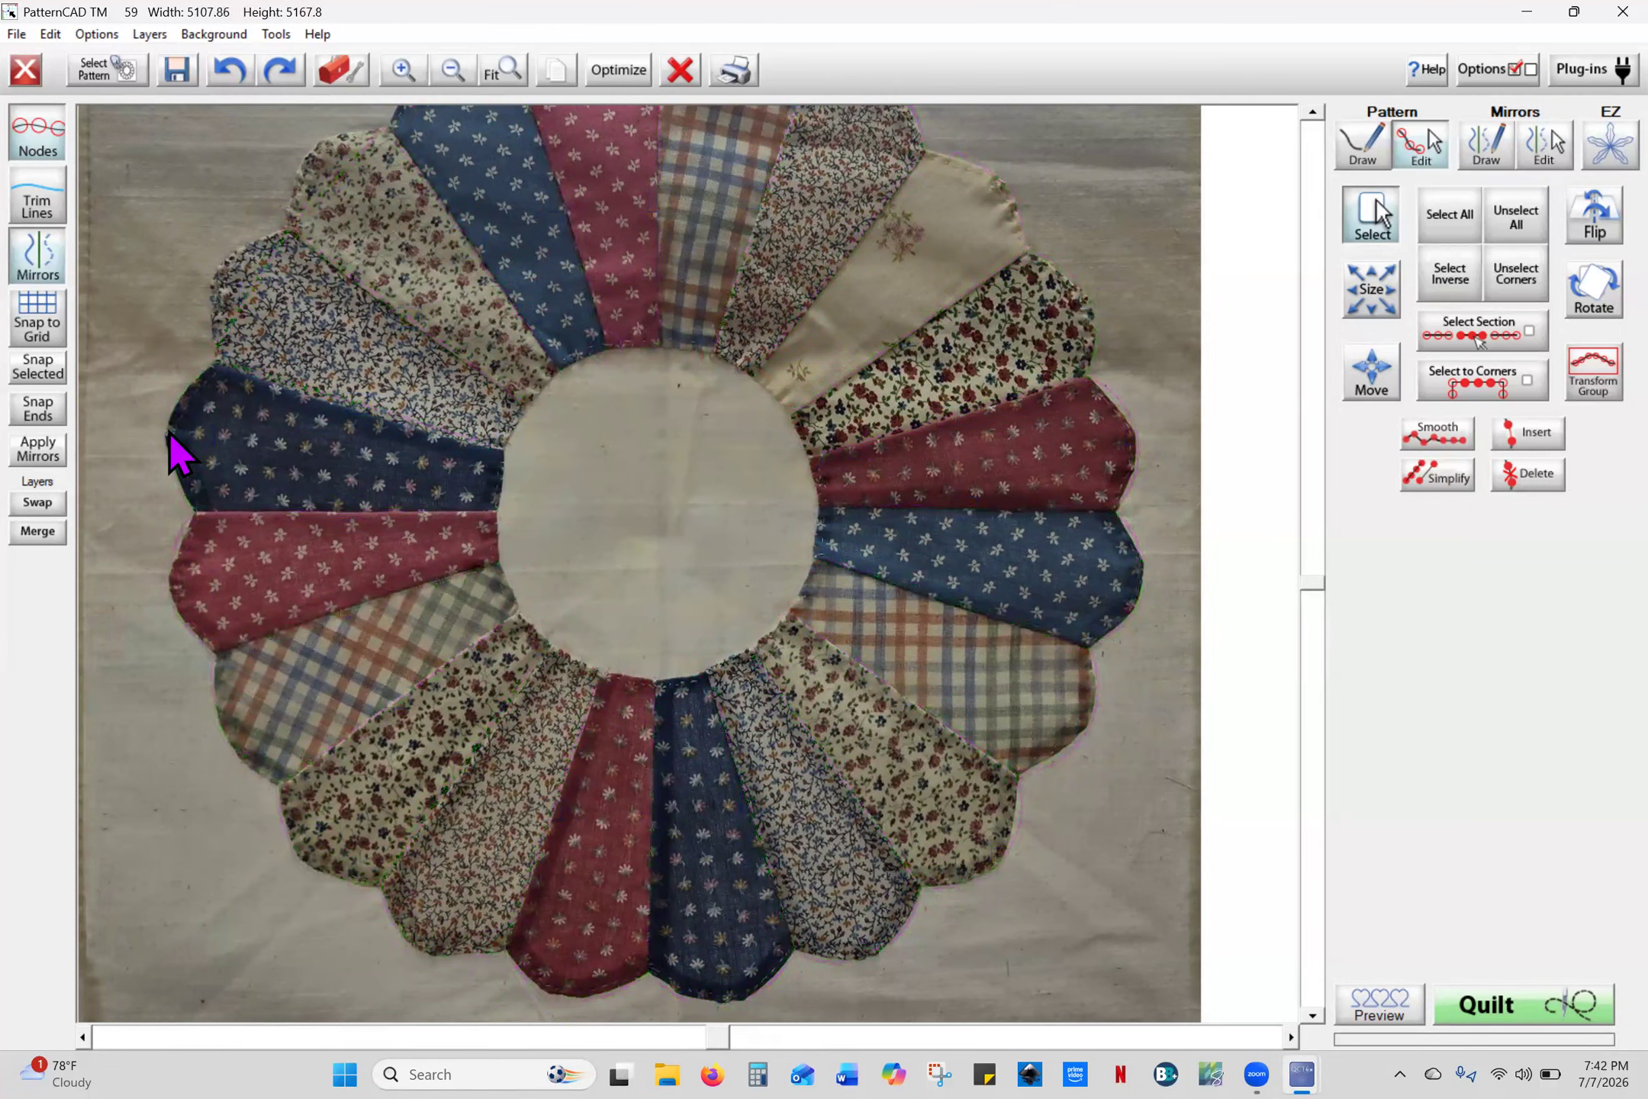
- Curve the upper-left petals, the blue petal and the plaid top petal into rounded scallops
click(1312, 112)
click(1312, 112)
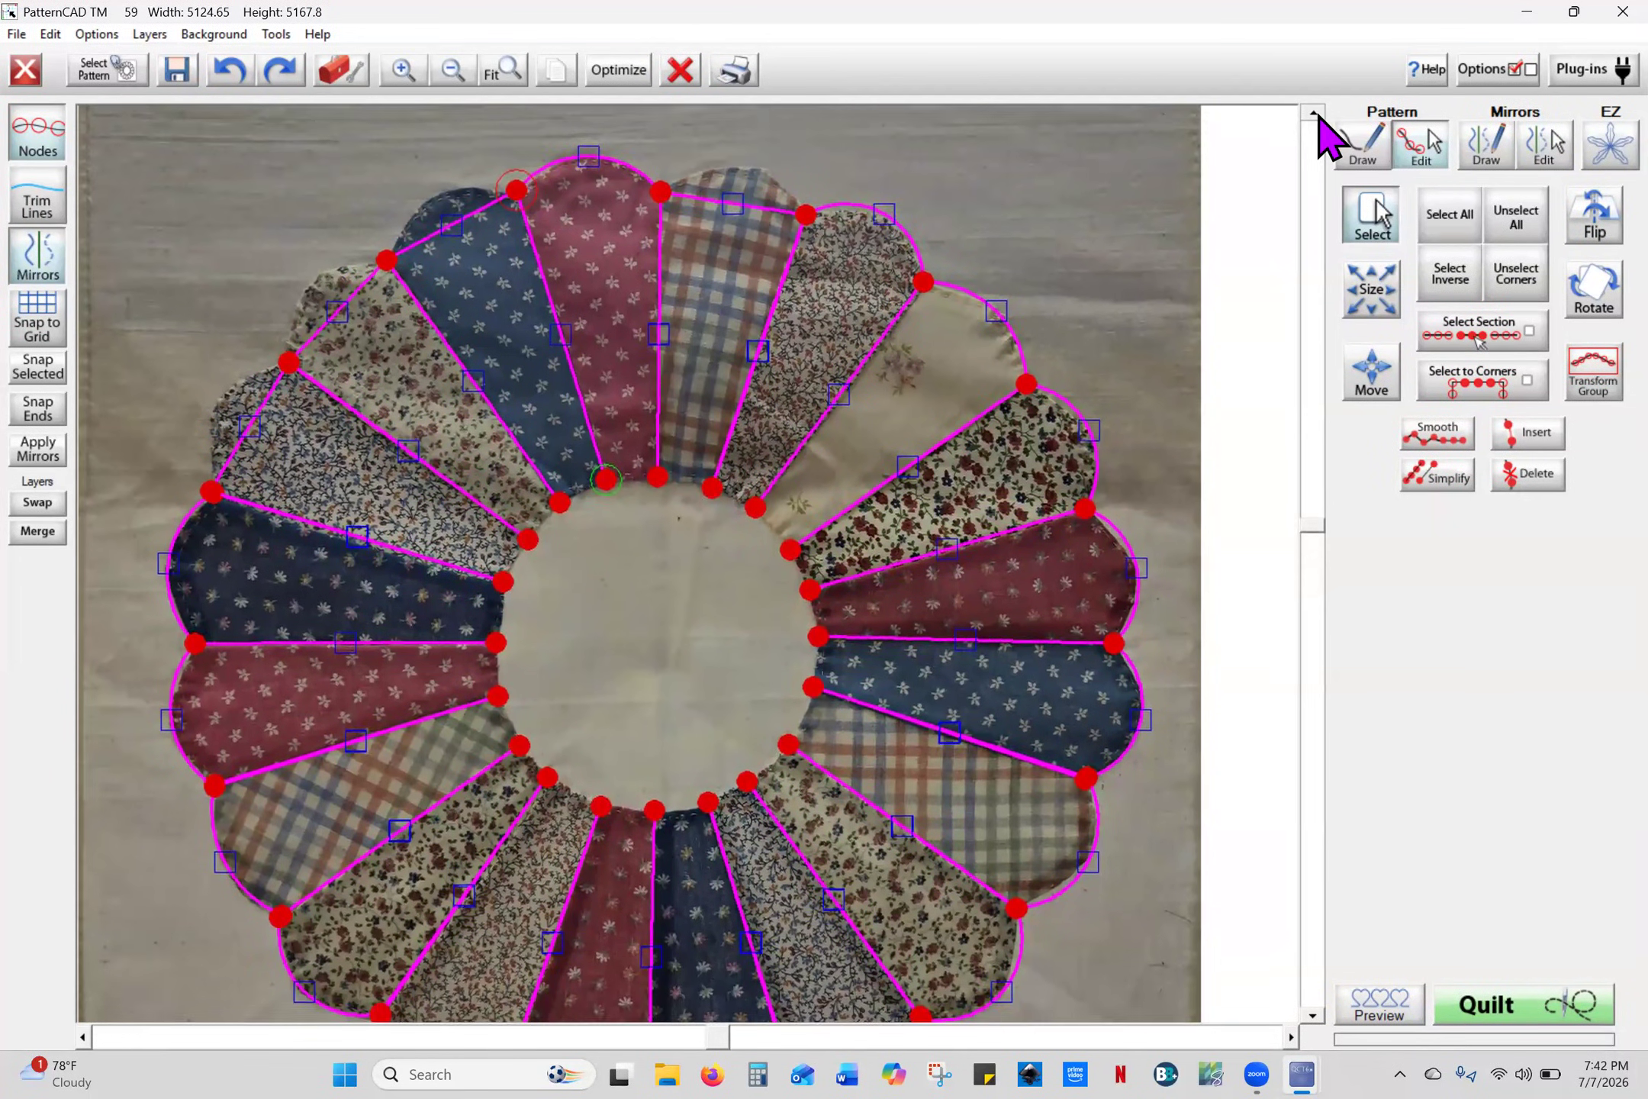
drag(238, 458, 215, 447)
drag(338, 345, 311, 318)
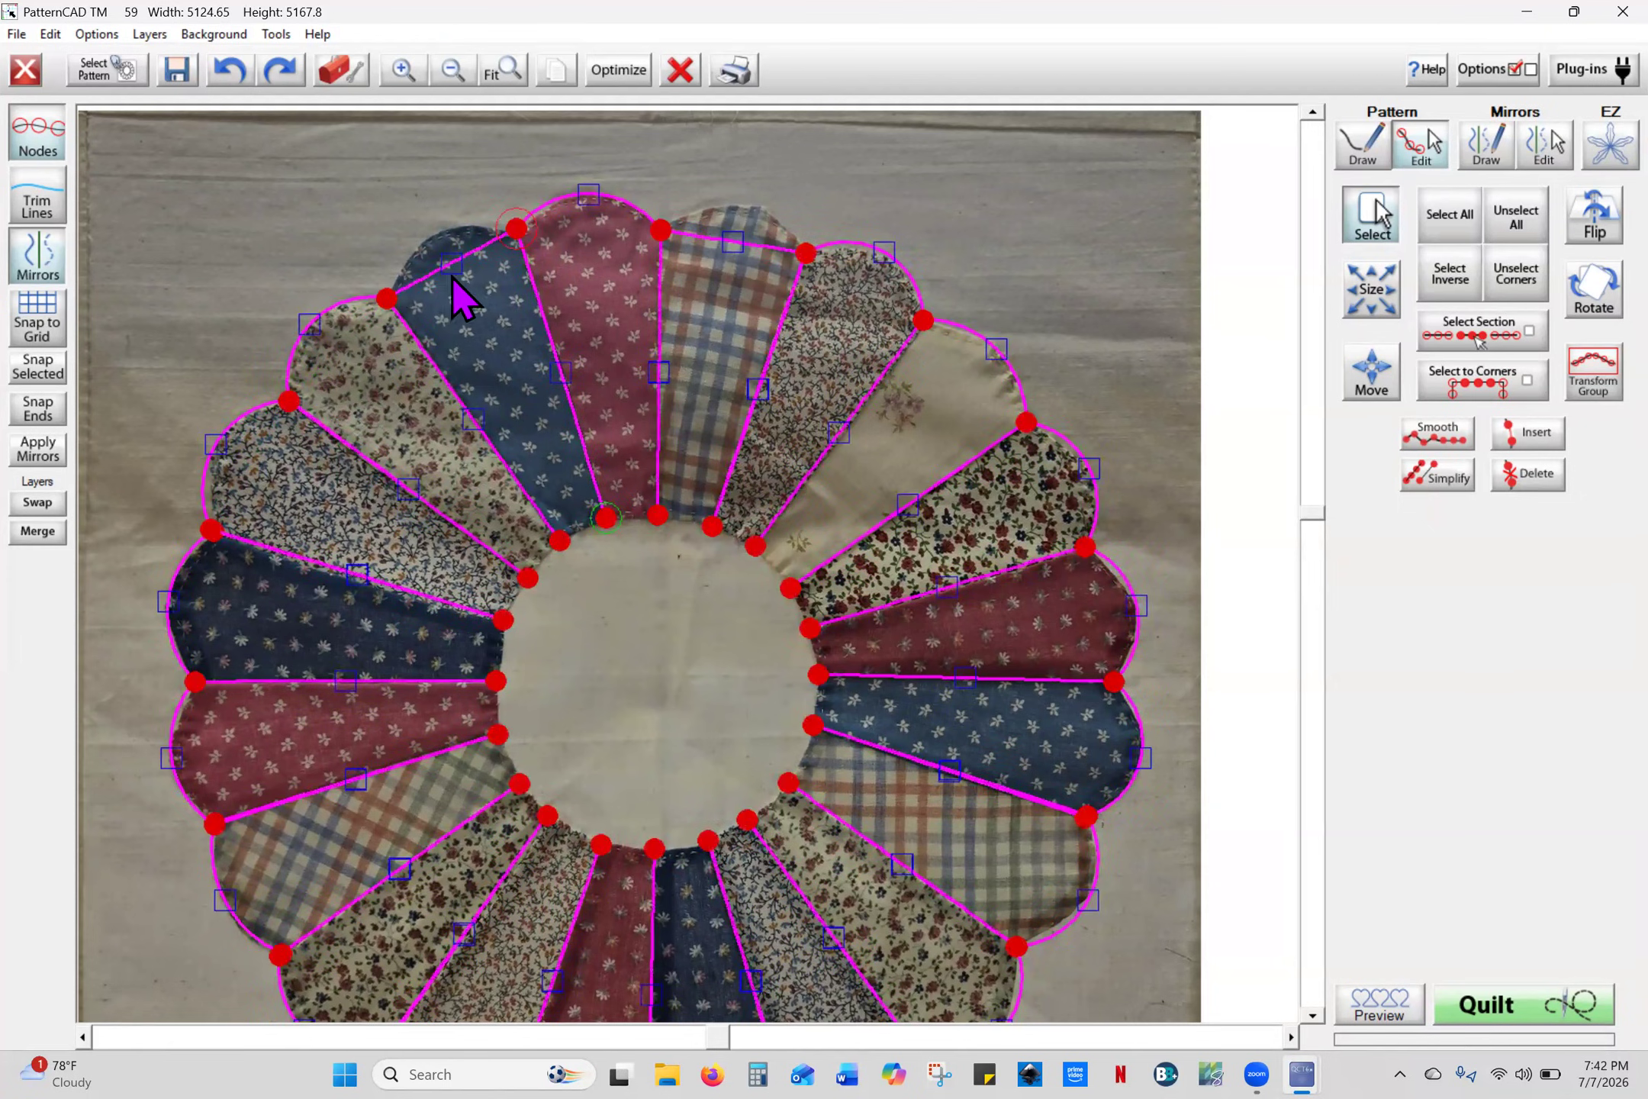
drag(448, 266, 434, 234)
drag(732, 243, 754, 205)
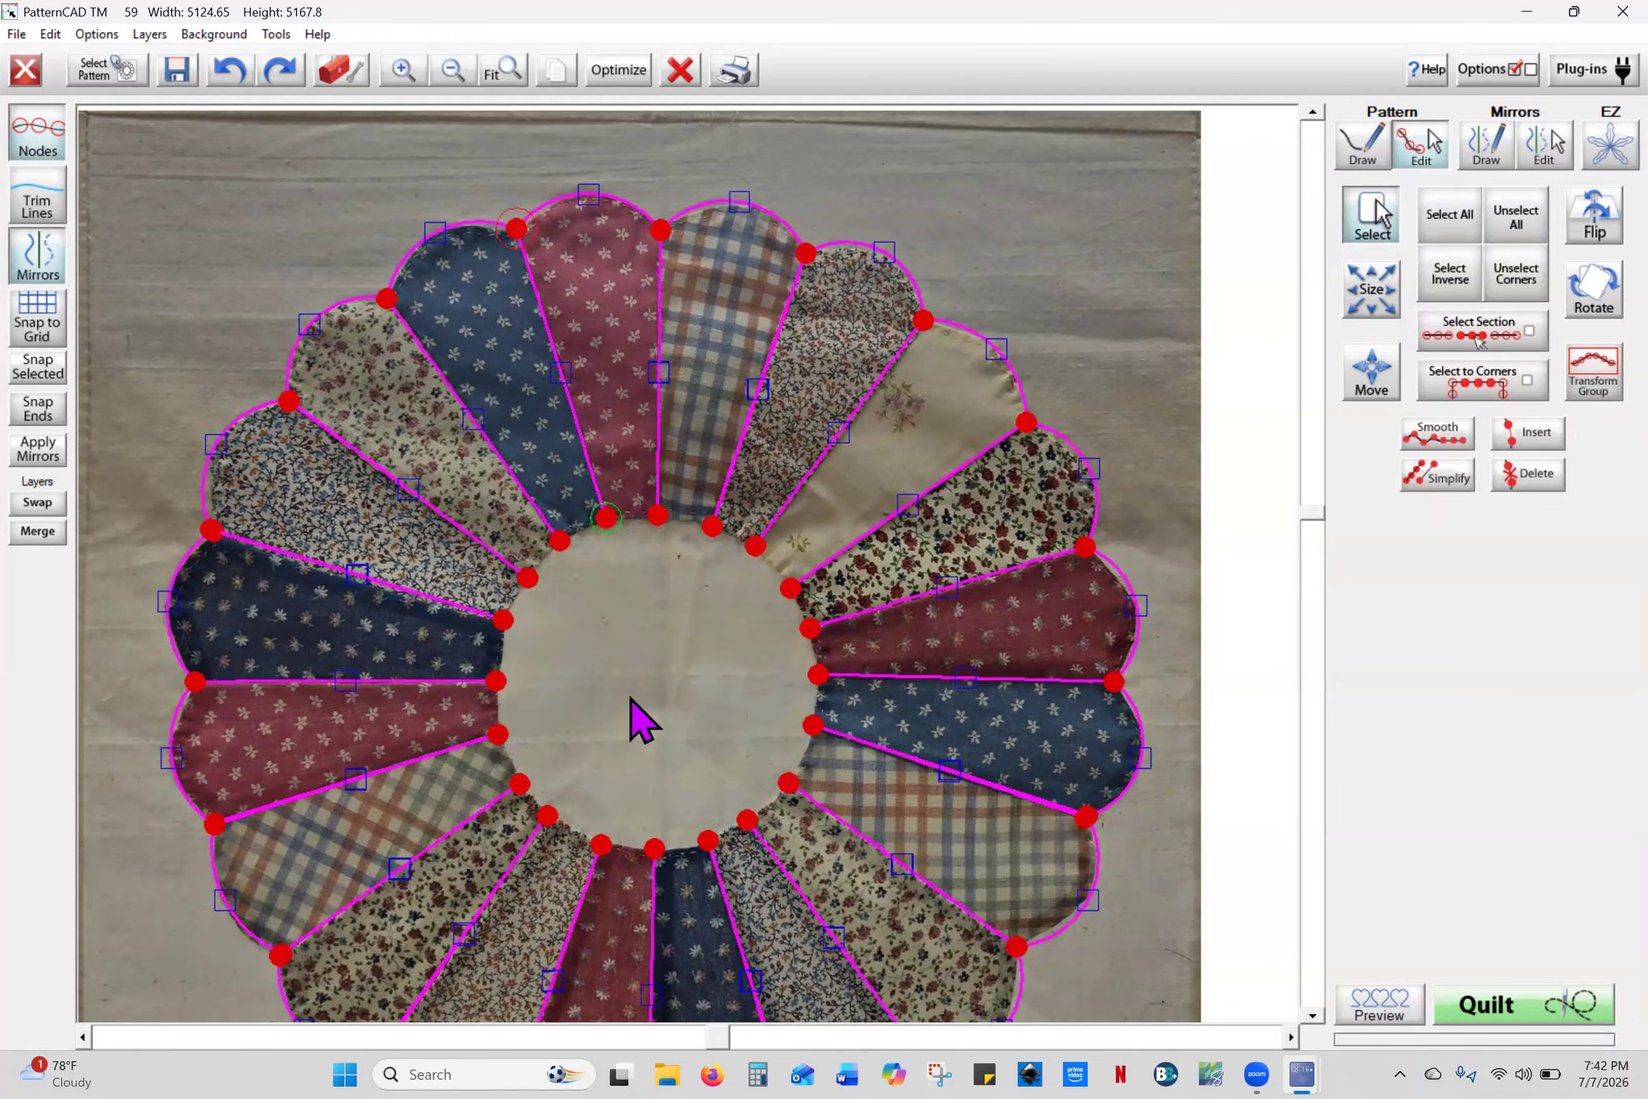
click(1312, 111)
click(1312, 1015)
click(1312, 1015)
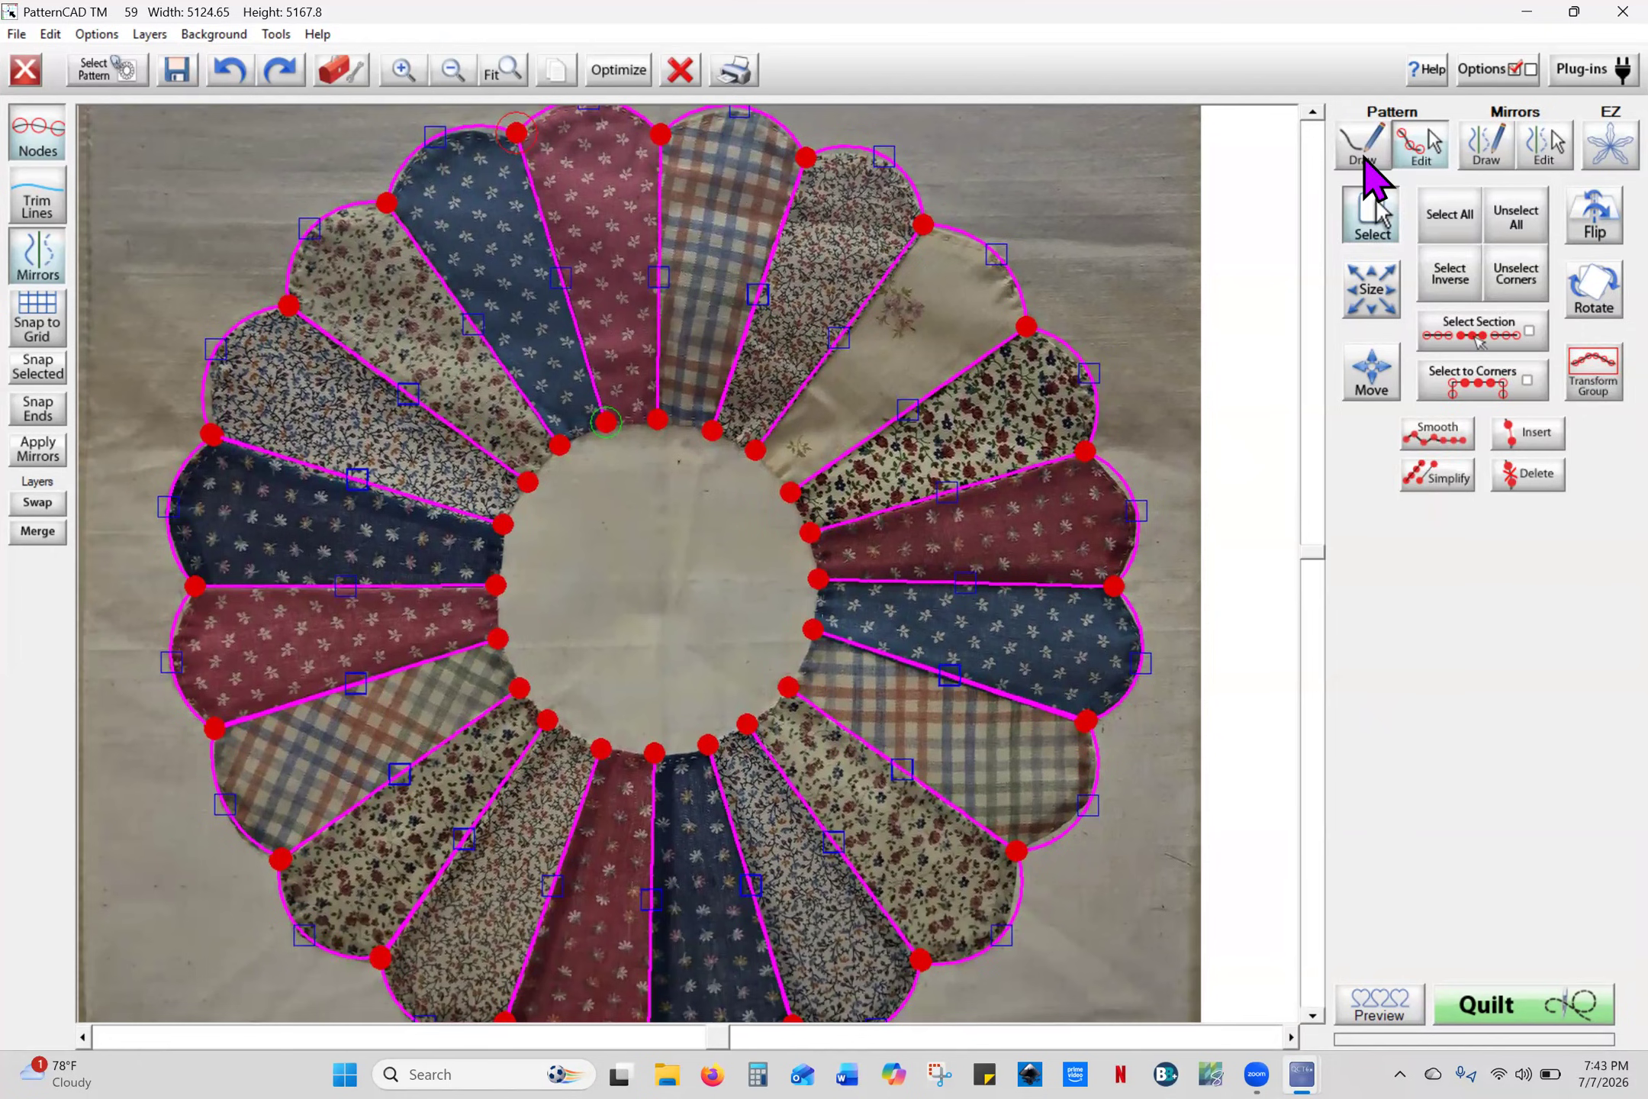
click(1361, 152)
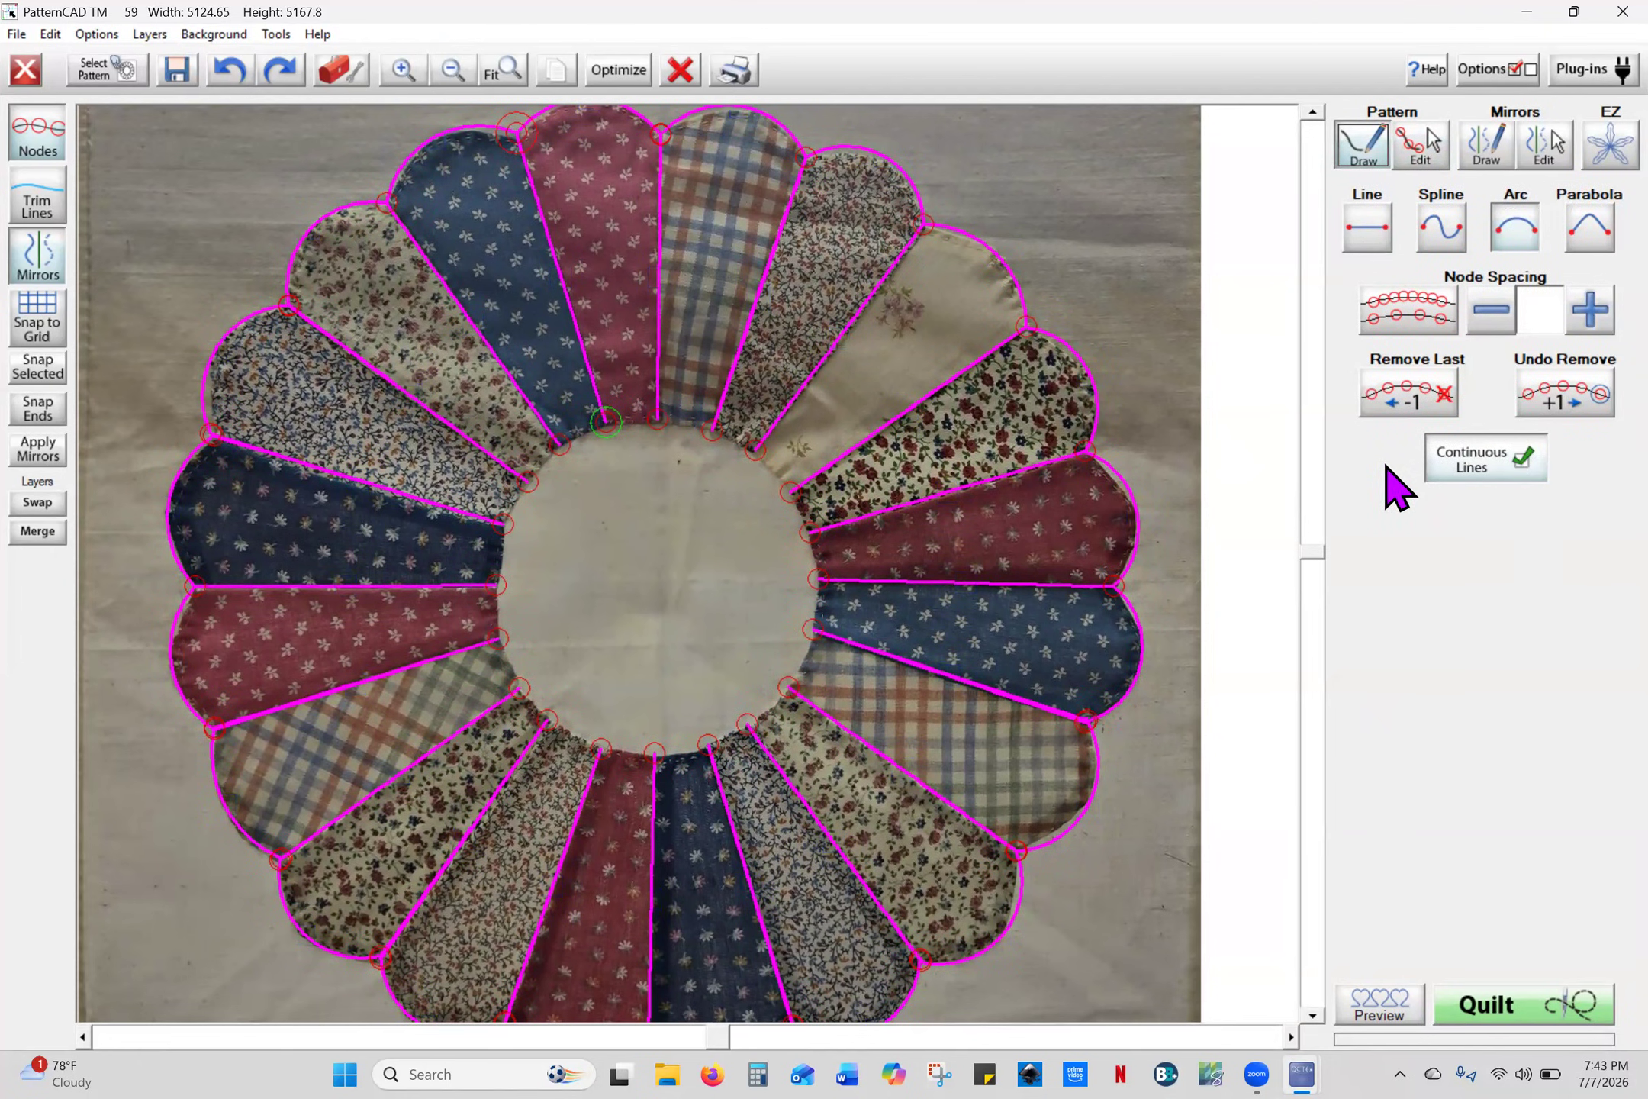
- Draw a line across the inner circle and bend it into an arc following the circle
click(1313, 111)
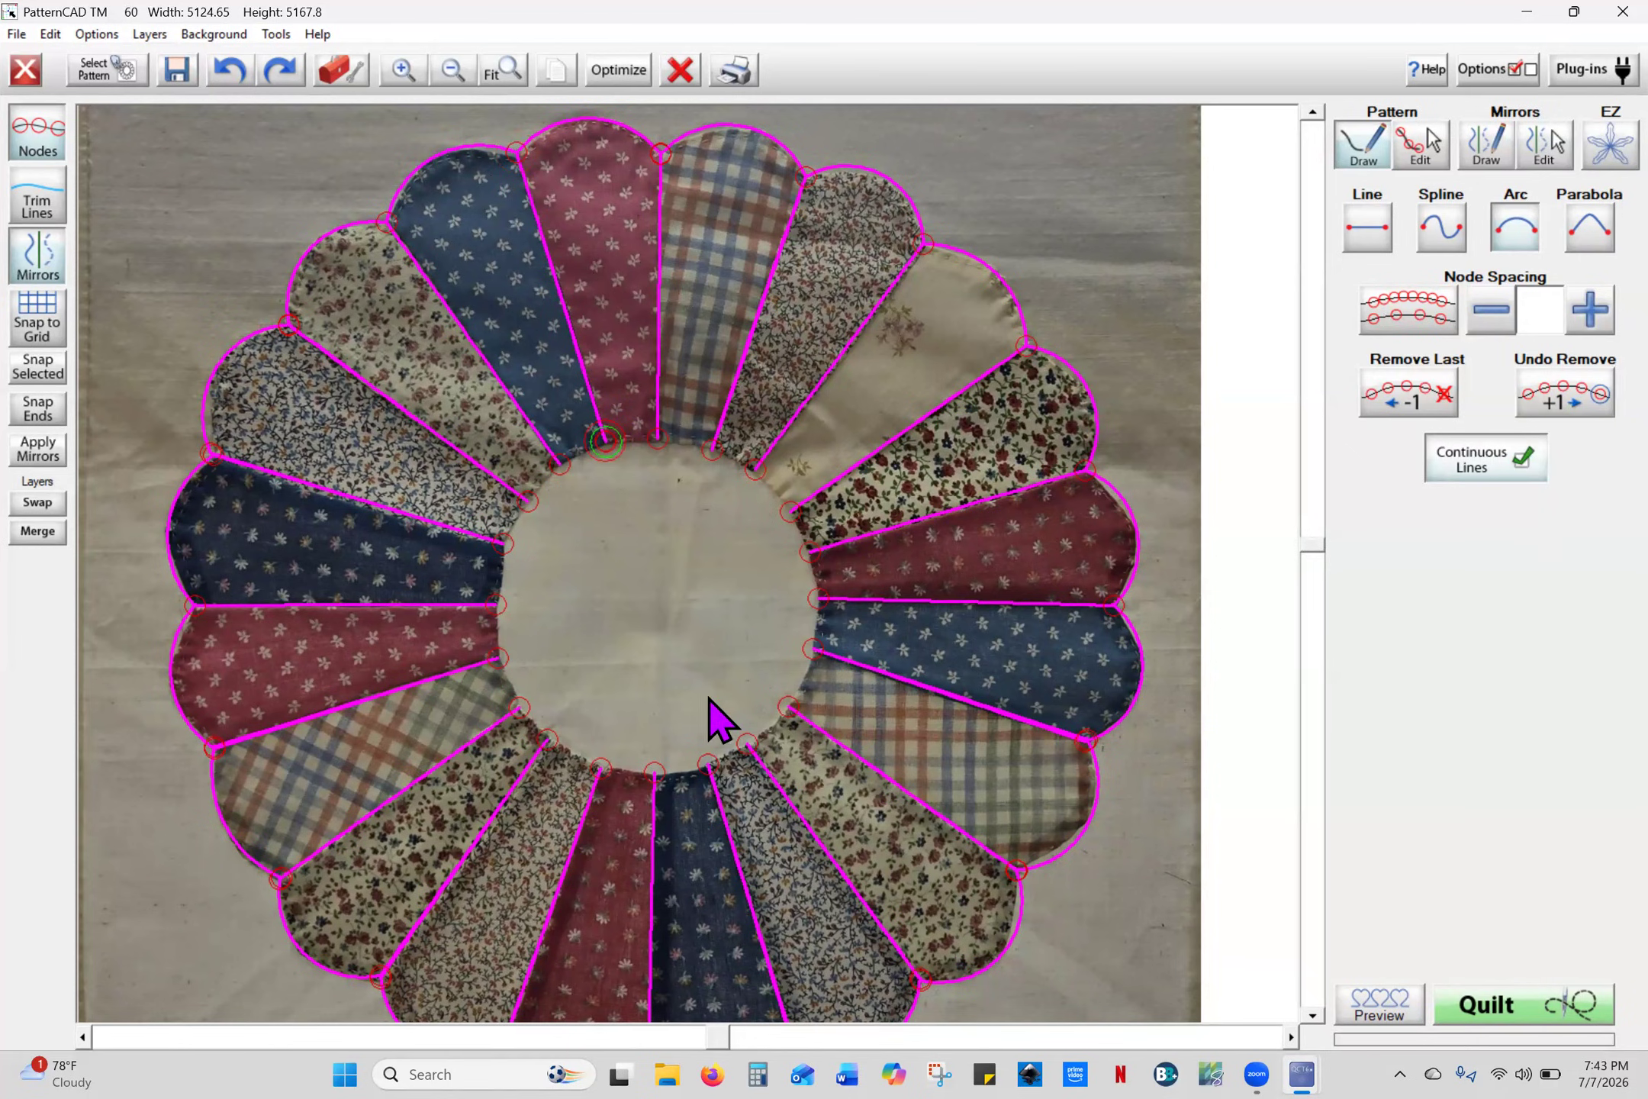
click(708, 763)
right_click(709, 764)
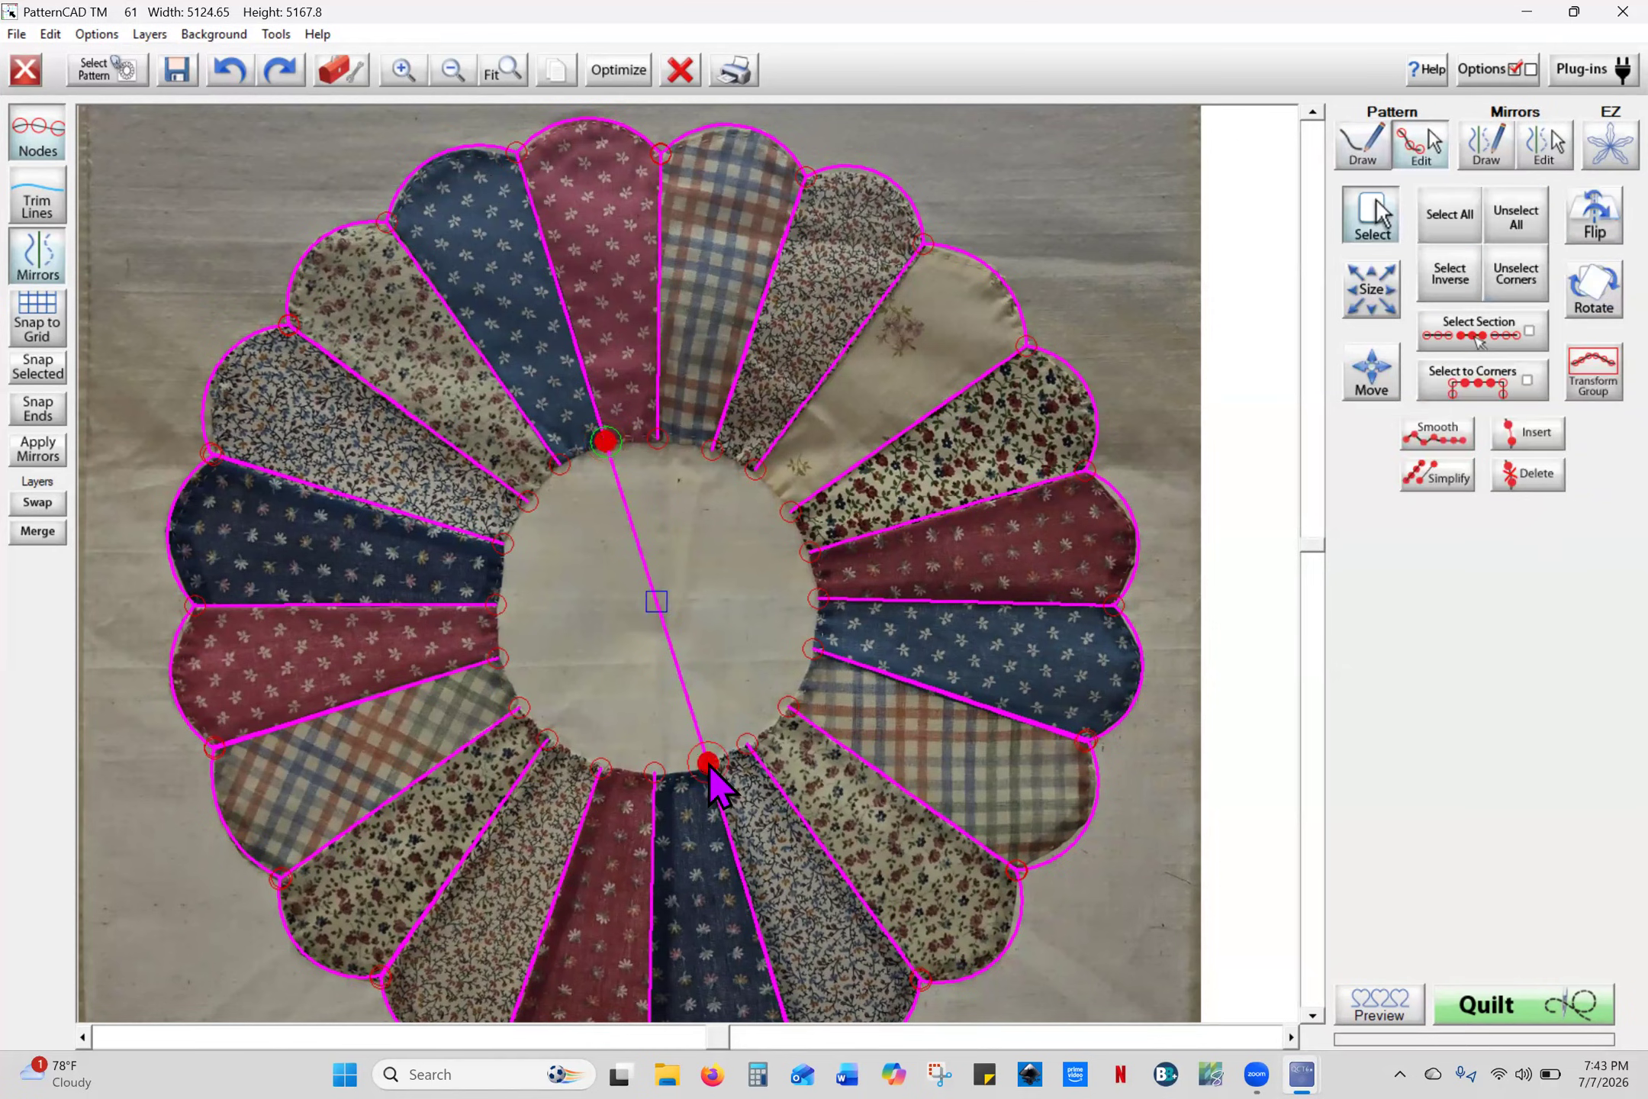
drag(656, 600, 814, 571)
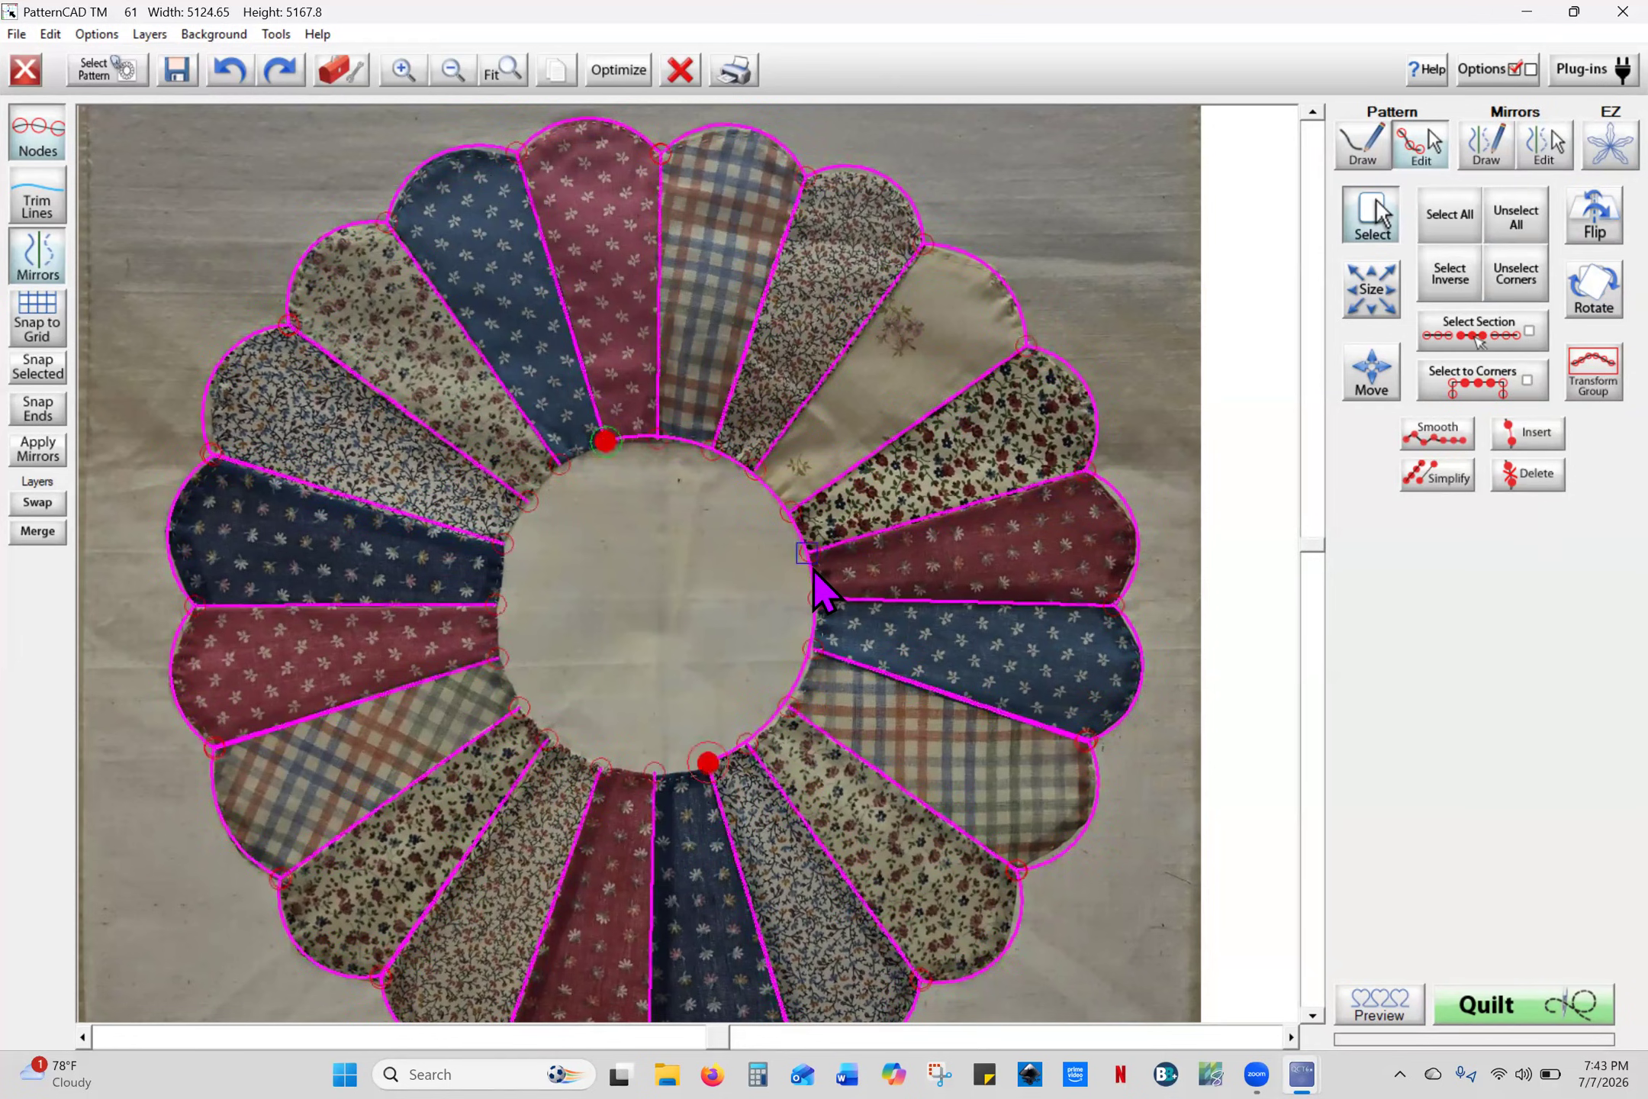
- Draw a centre line from the top node to the bottom node and curve it along the inner circle
click(1364, 157)
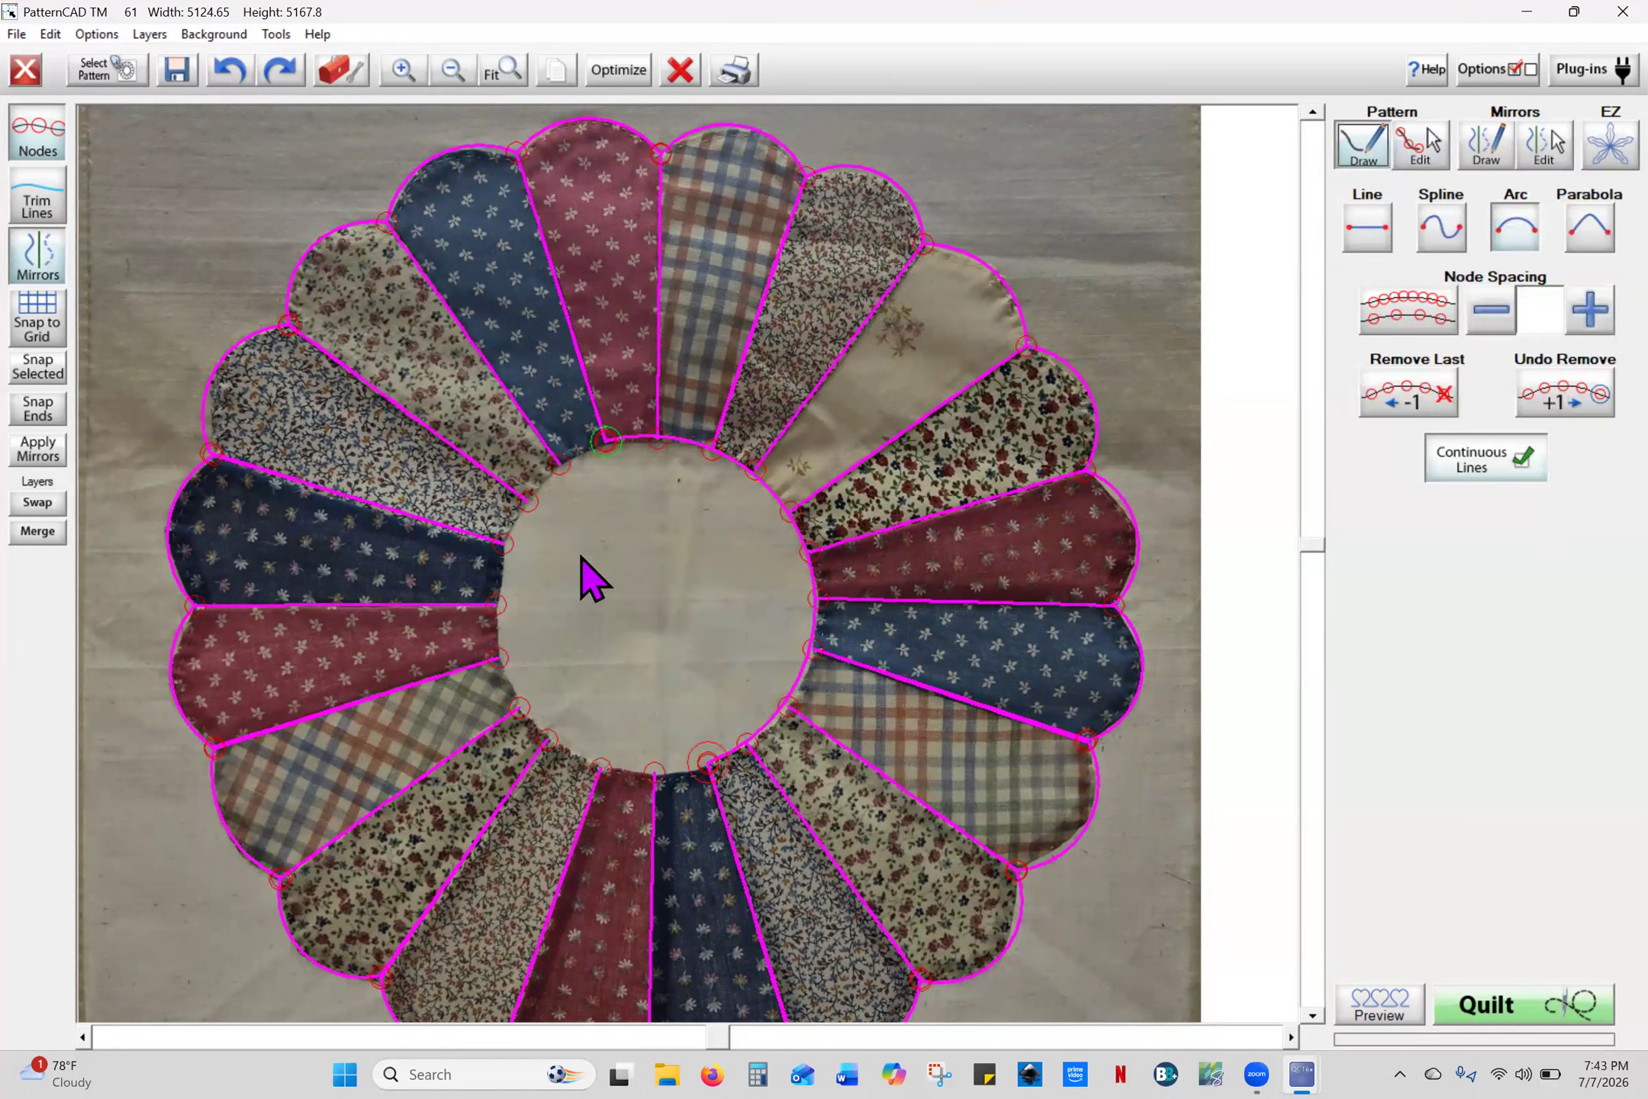
click(607, 443)
right_click(605, 444)
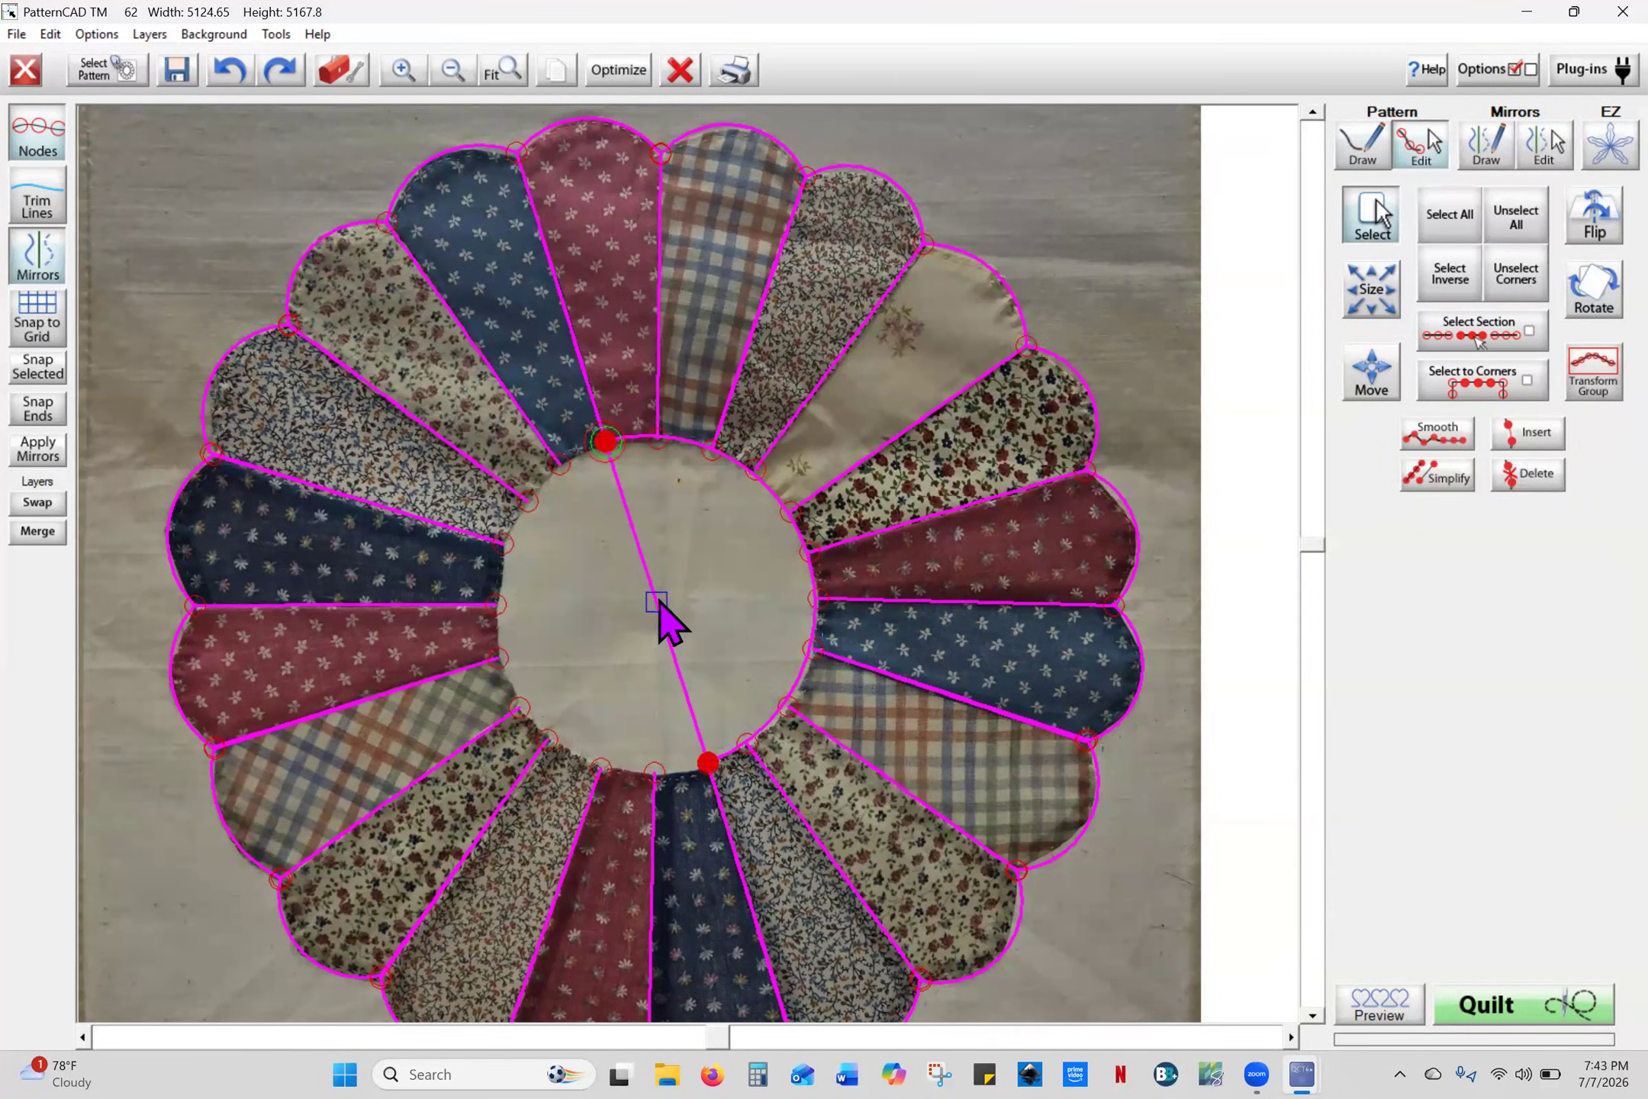
click(586, 644)
drag(574, 653, 521, 703)
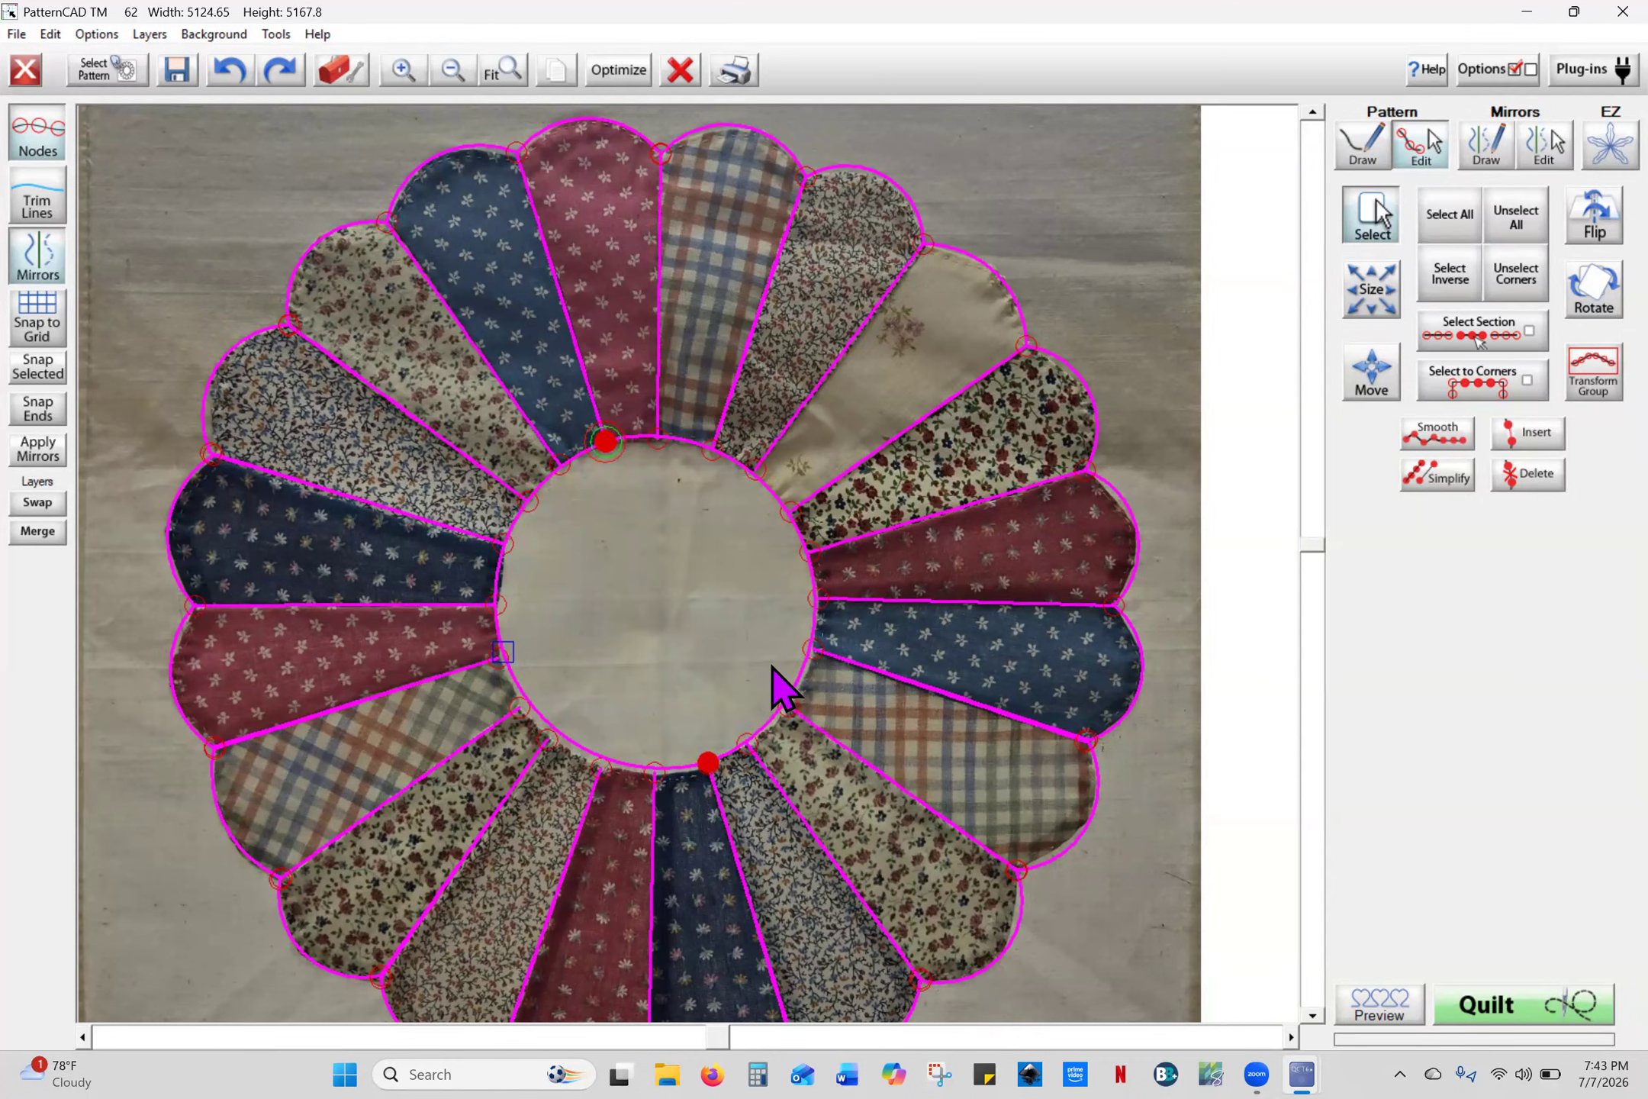
click(178, 76)
- Save the pattern over whole dresden.gpf, confirming the replacement, then reopen and close the save dialog
click(505, 416)
click(1300, 786)
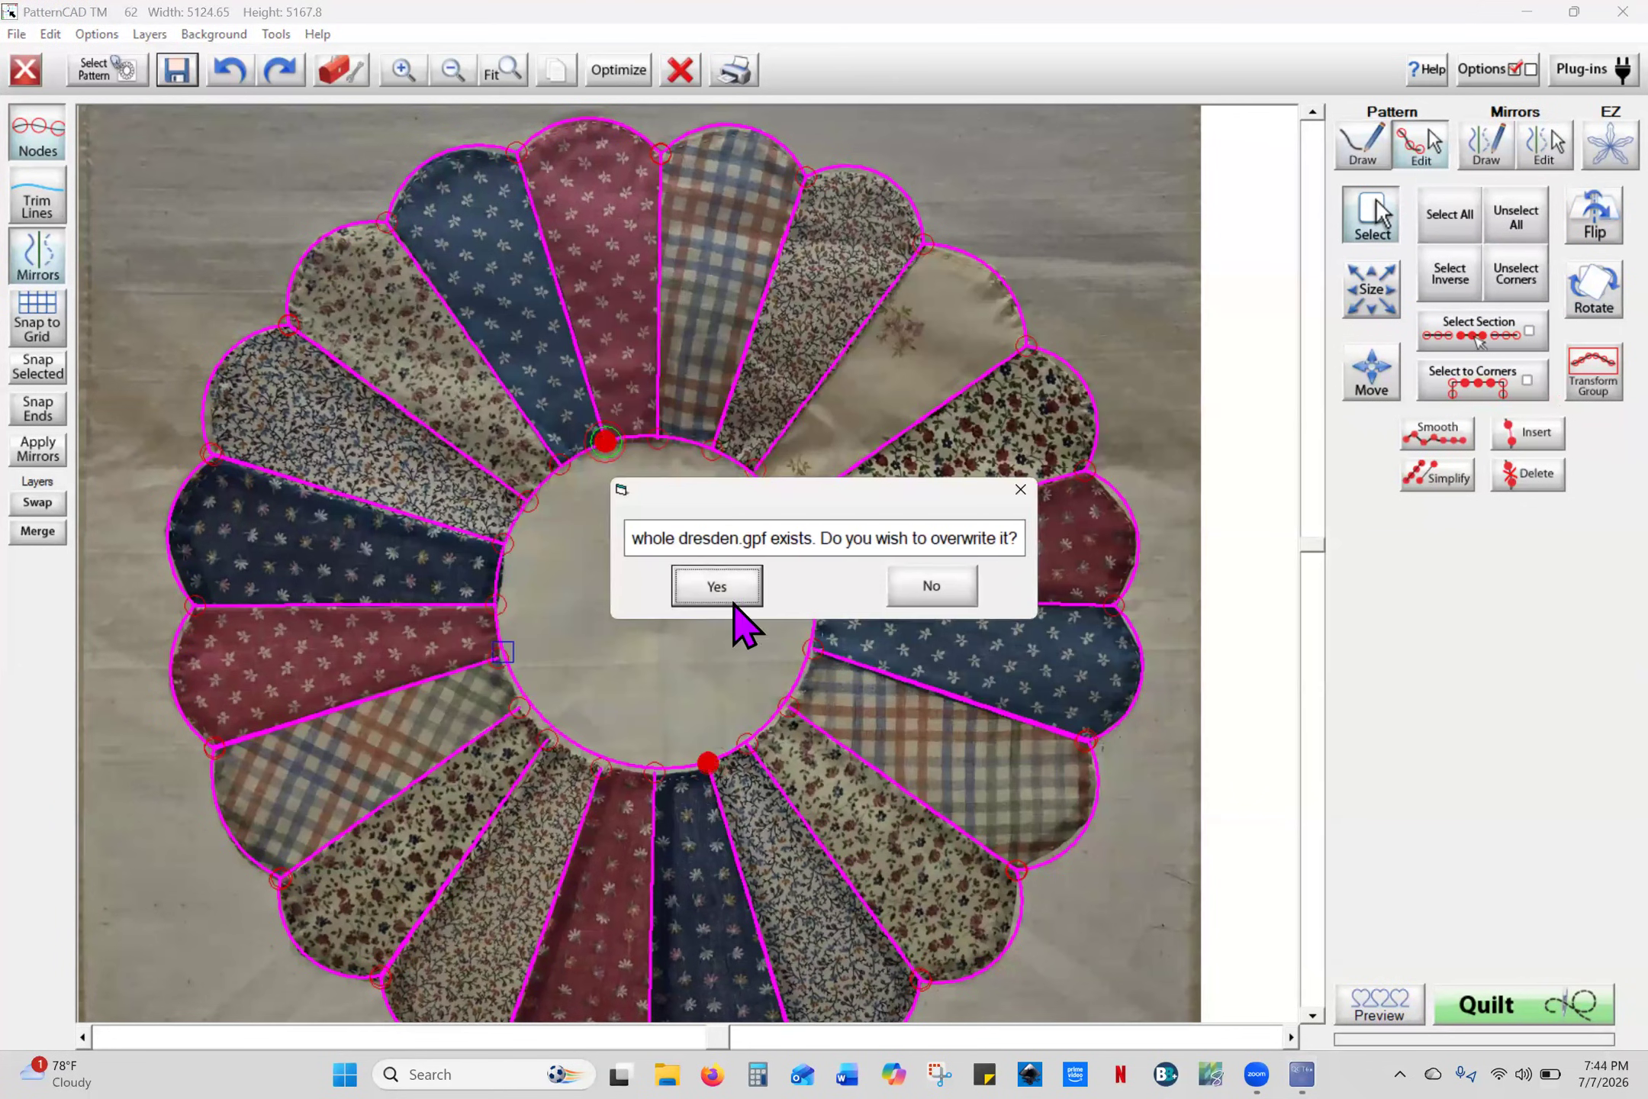
click(731, 589)
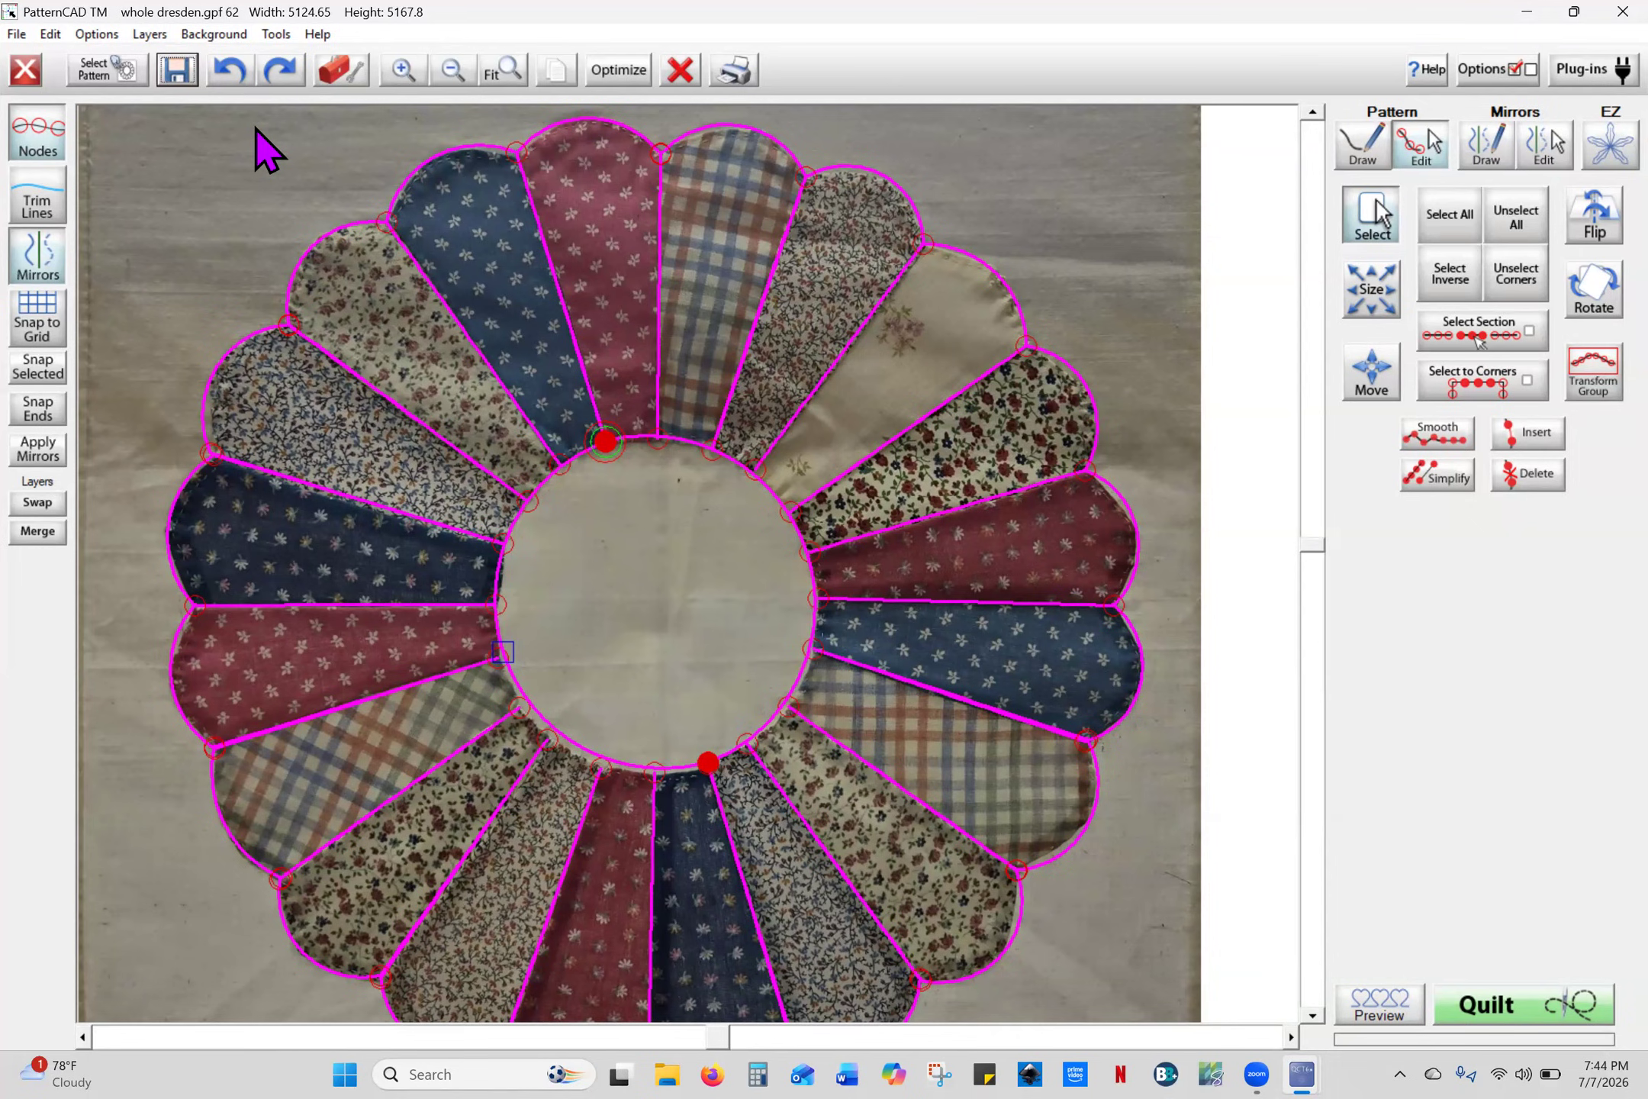
click(177, 70)
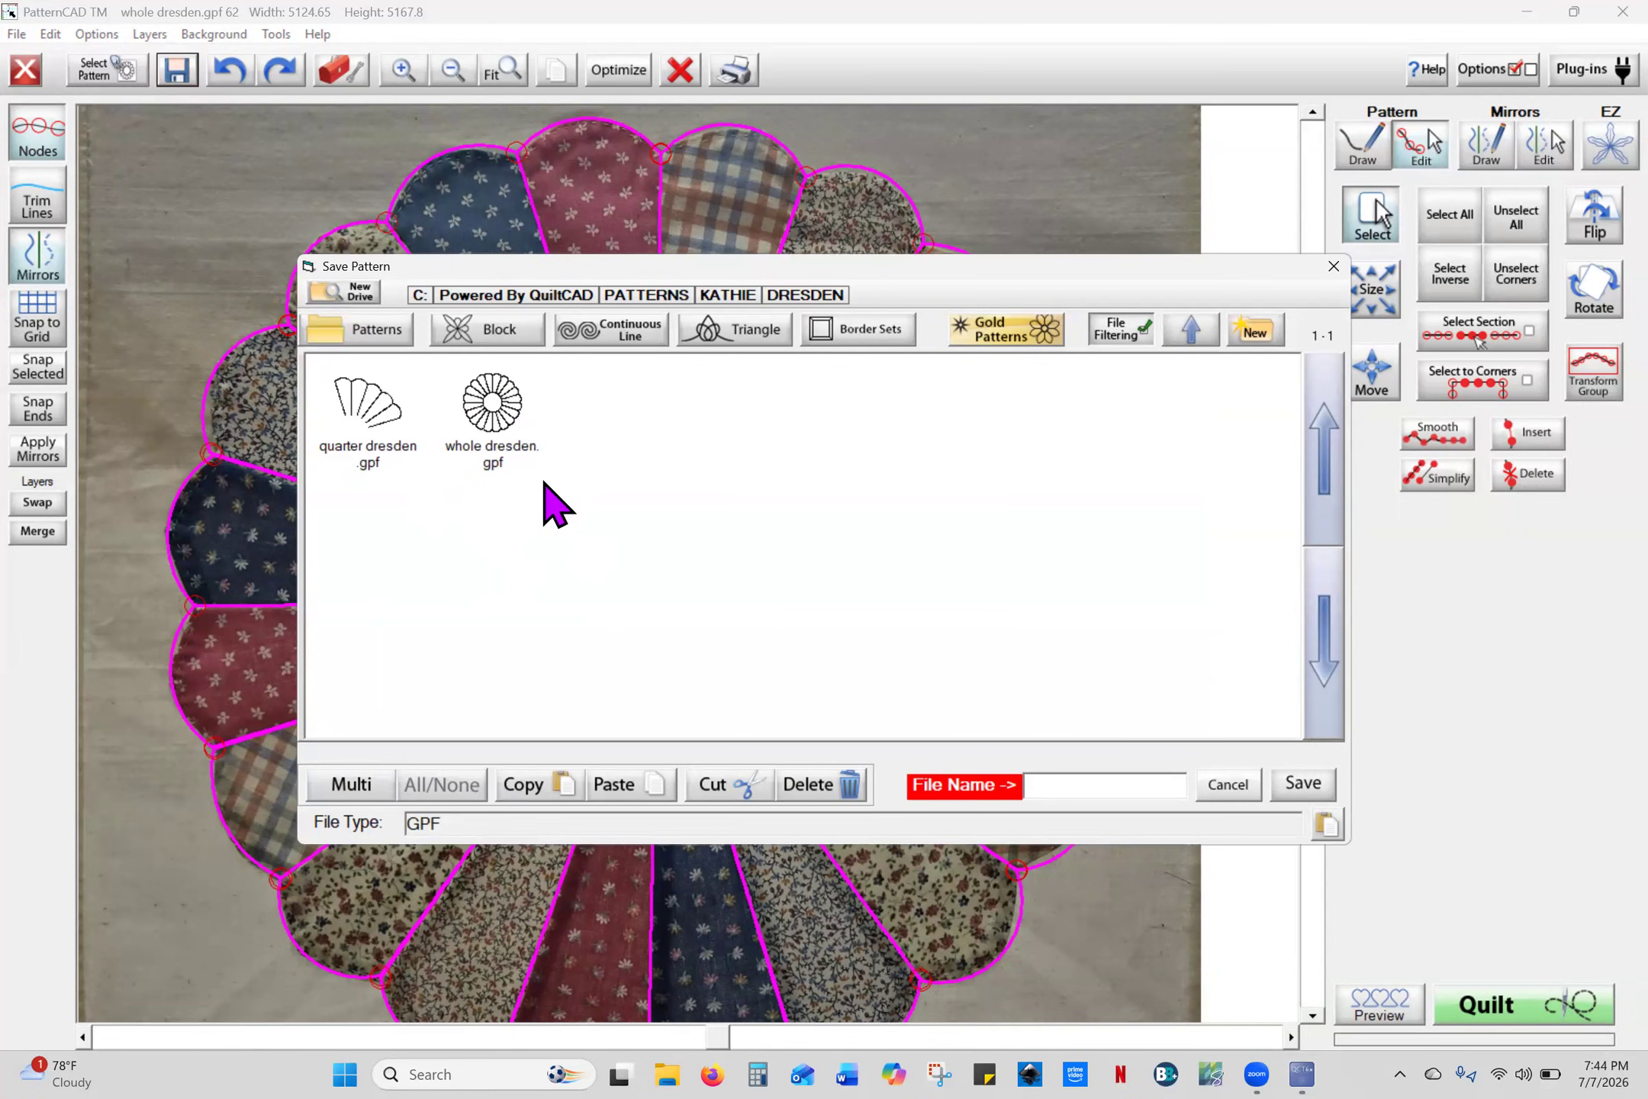
click(1333, 267)
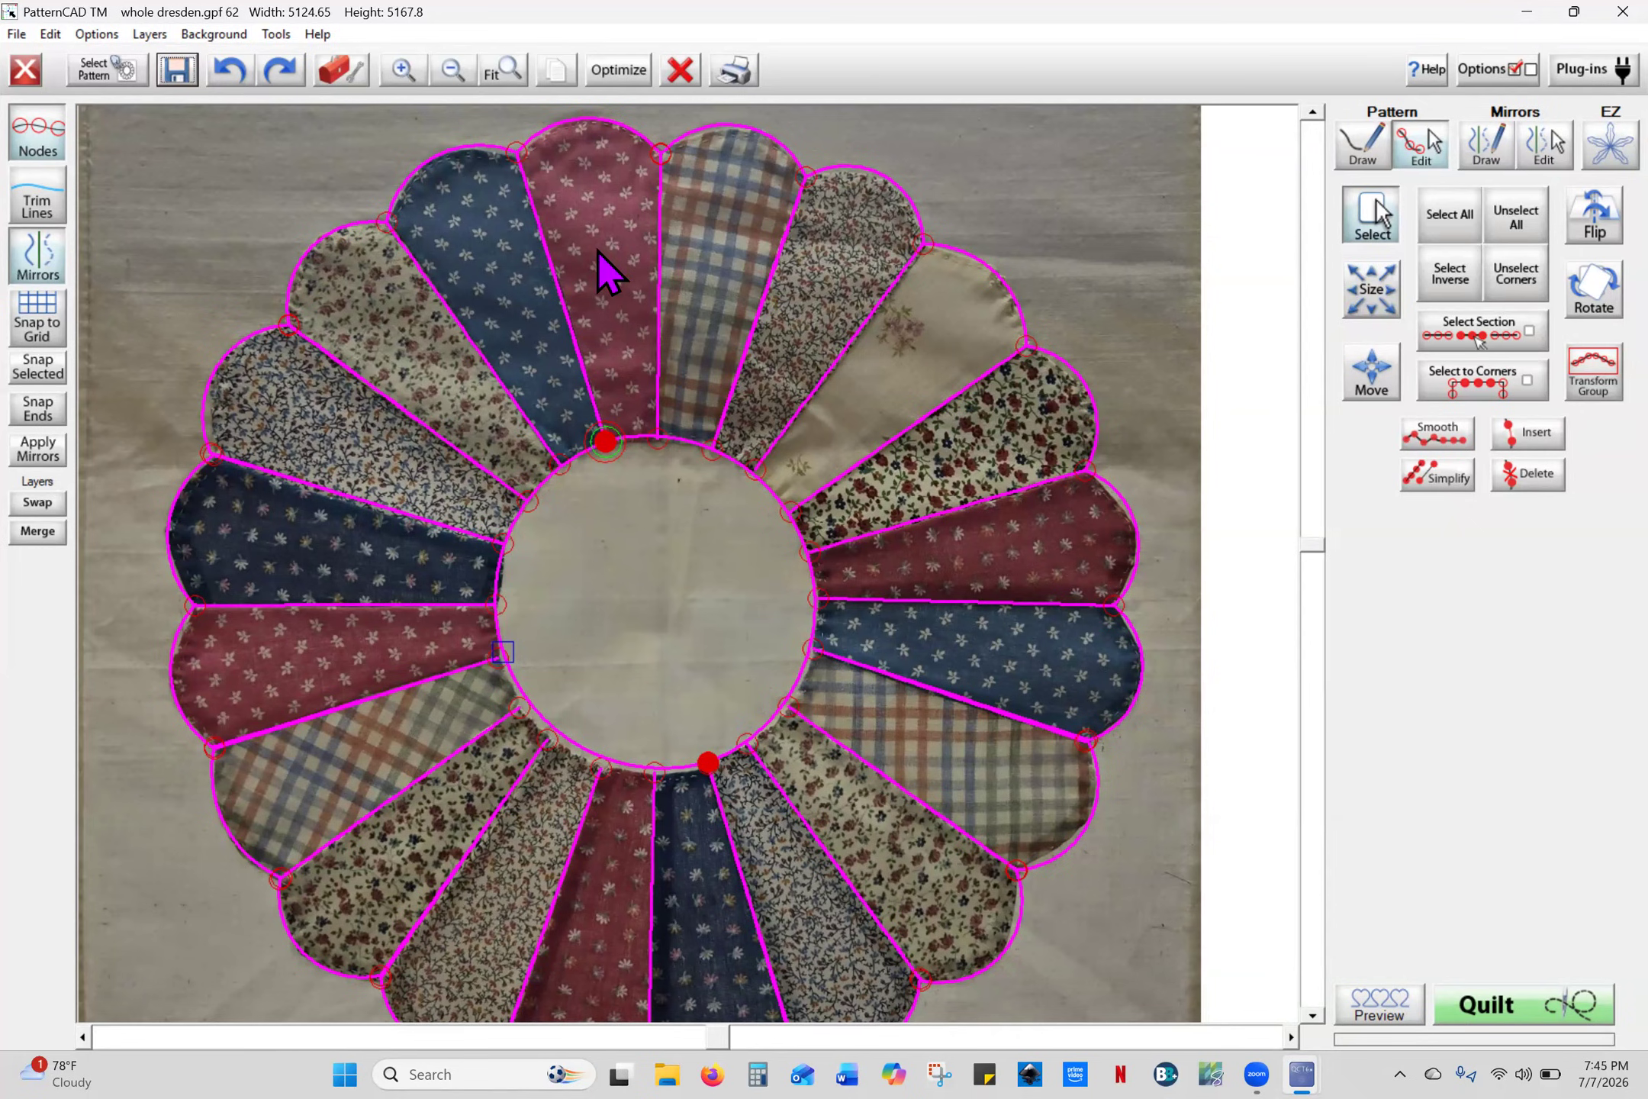
- Save the pattern as template dresden plate.gpf in the Kathie folder, replacing the existing file
key(alt+t)
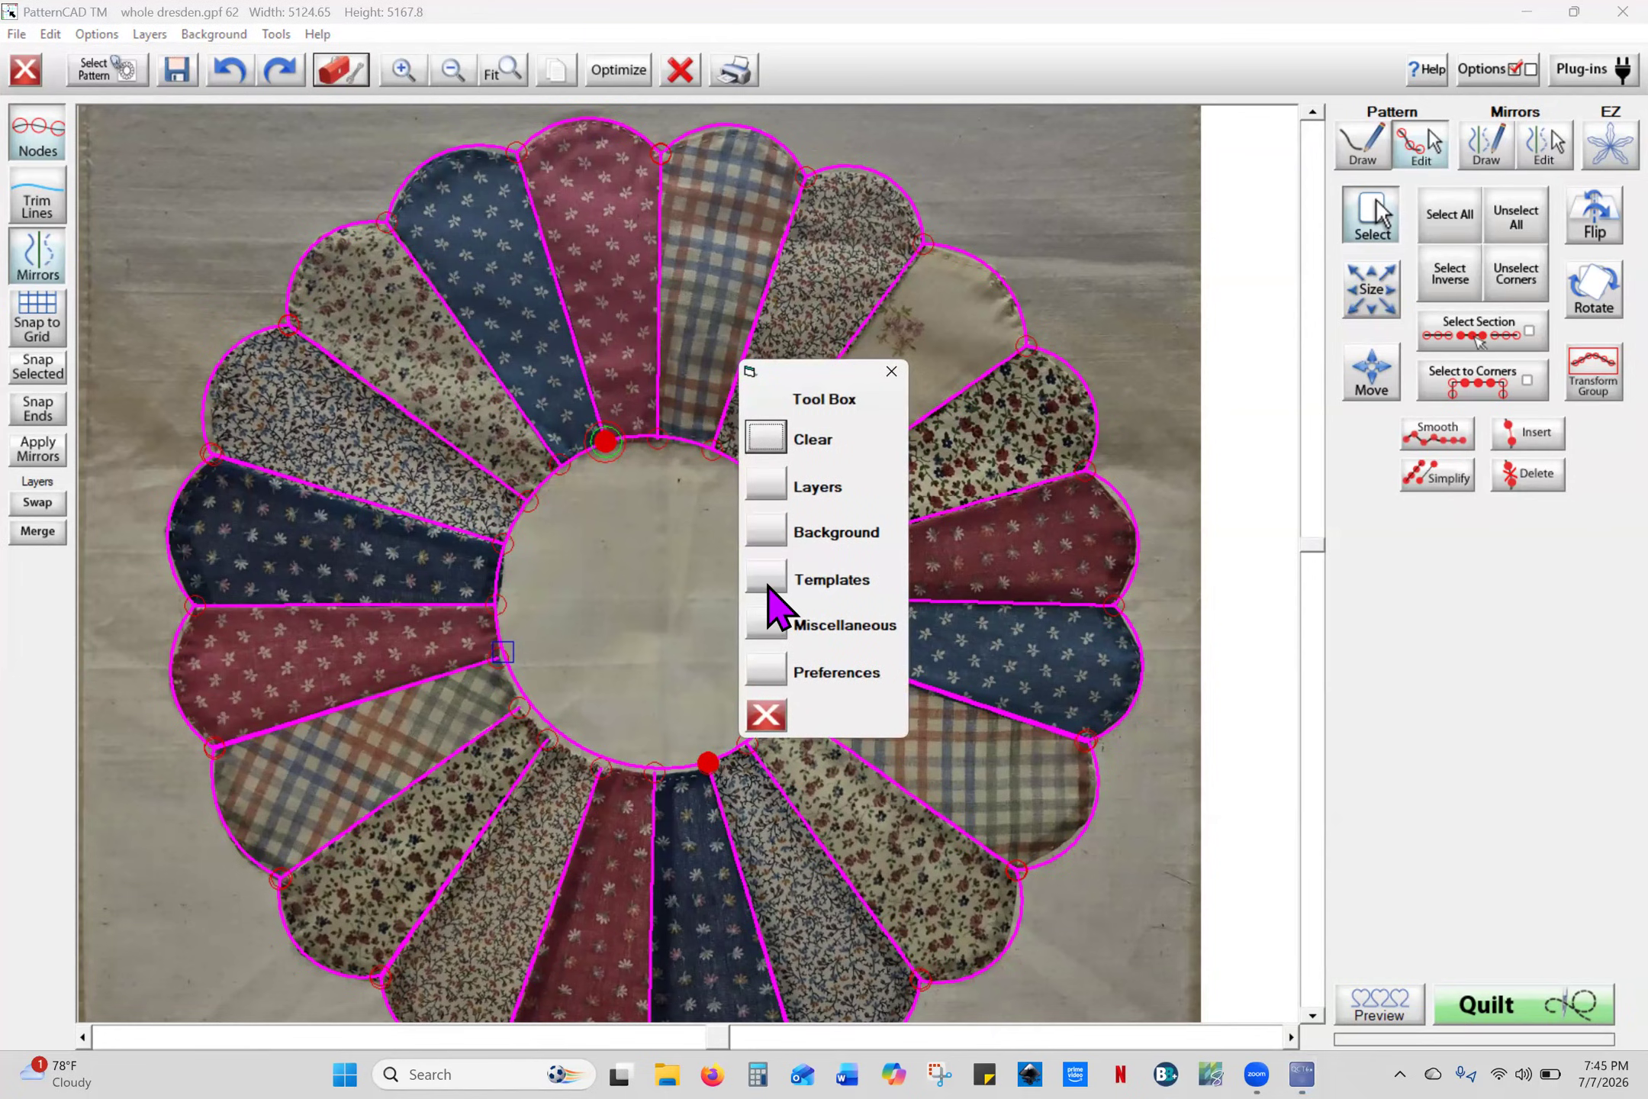
click(769, 587)
click(775, 648)
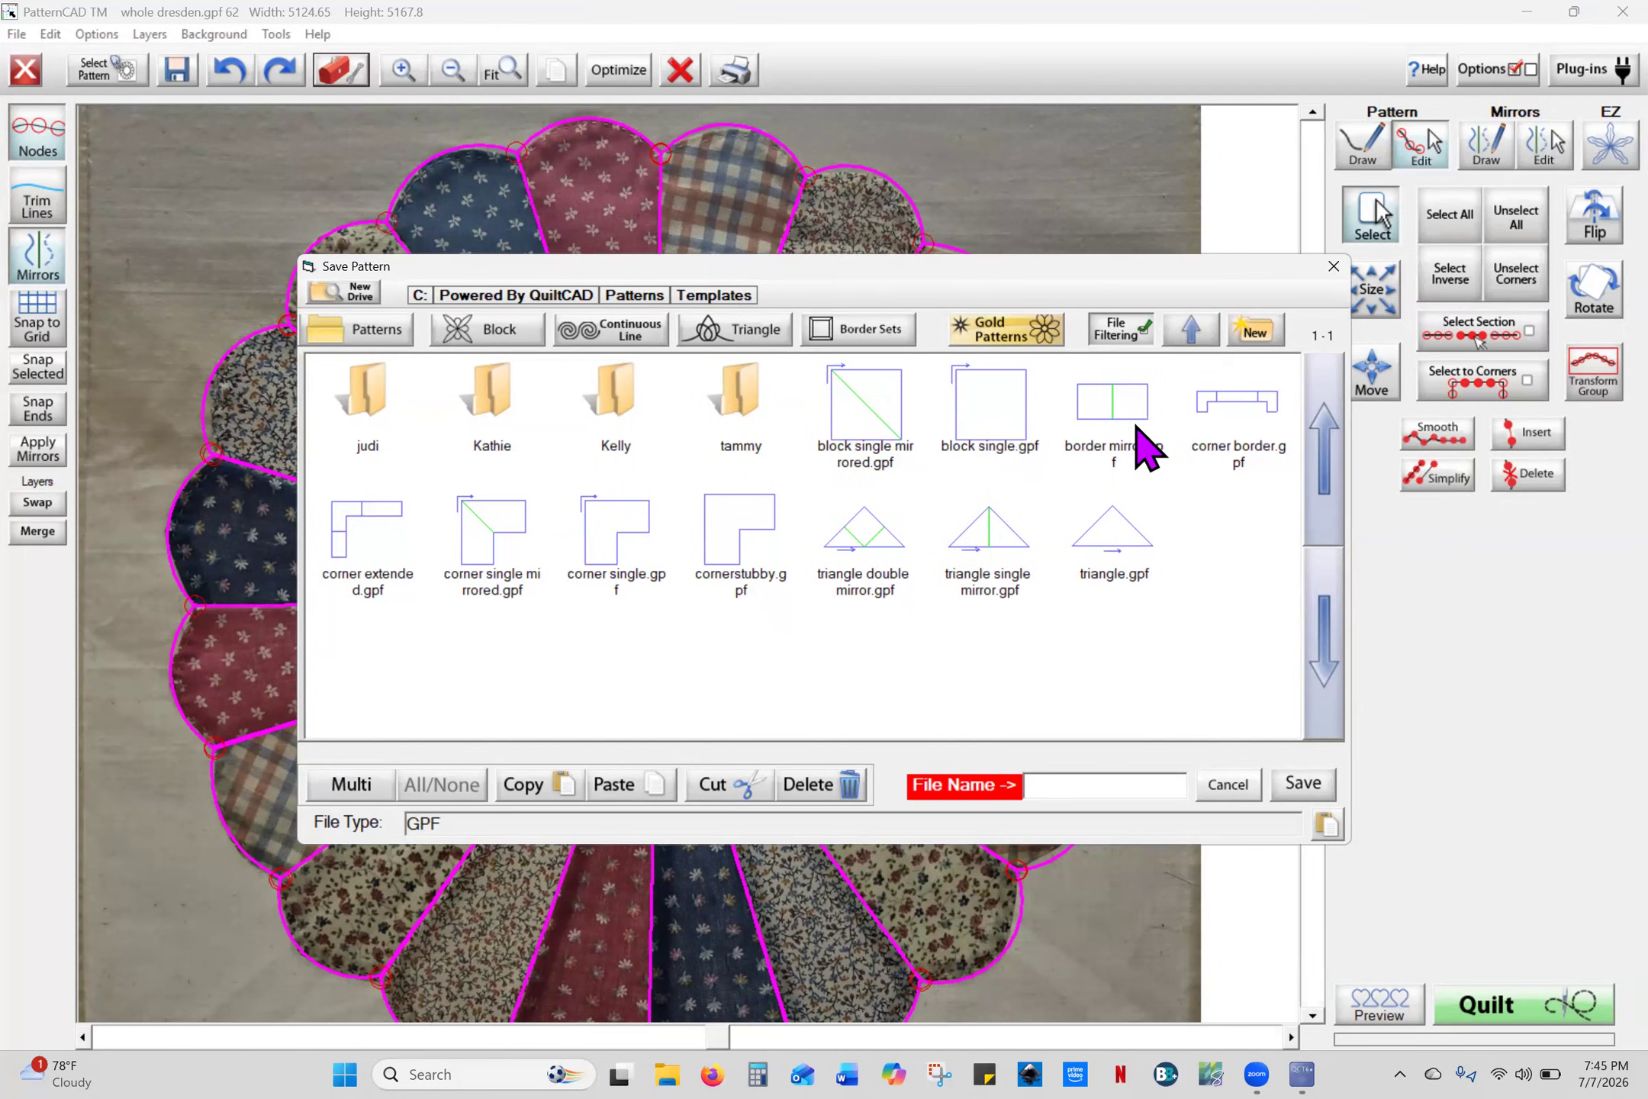
double_click(489, 412)
click(490, 411)
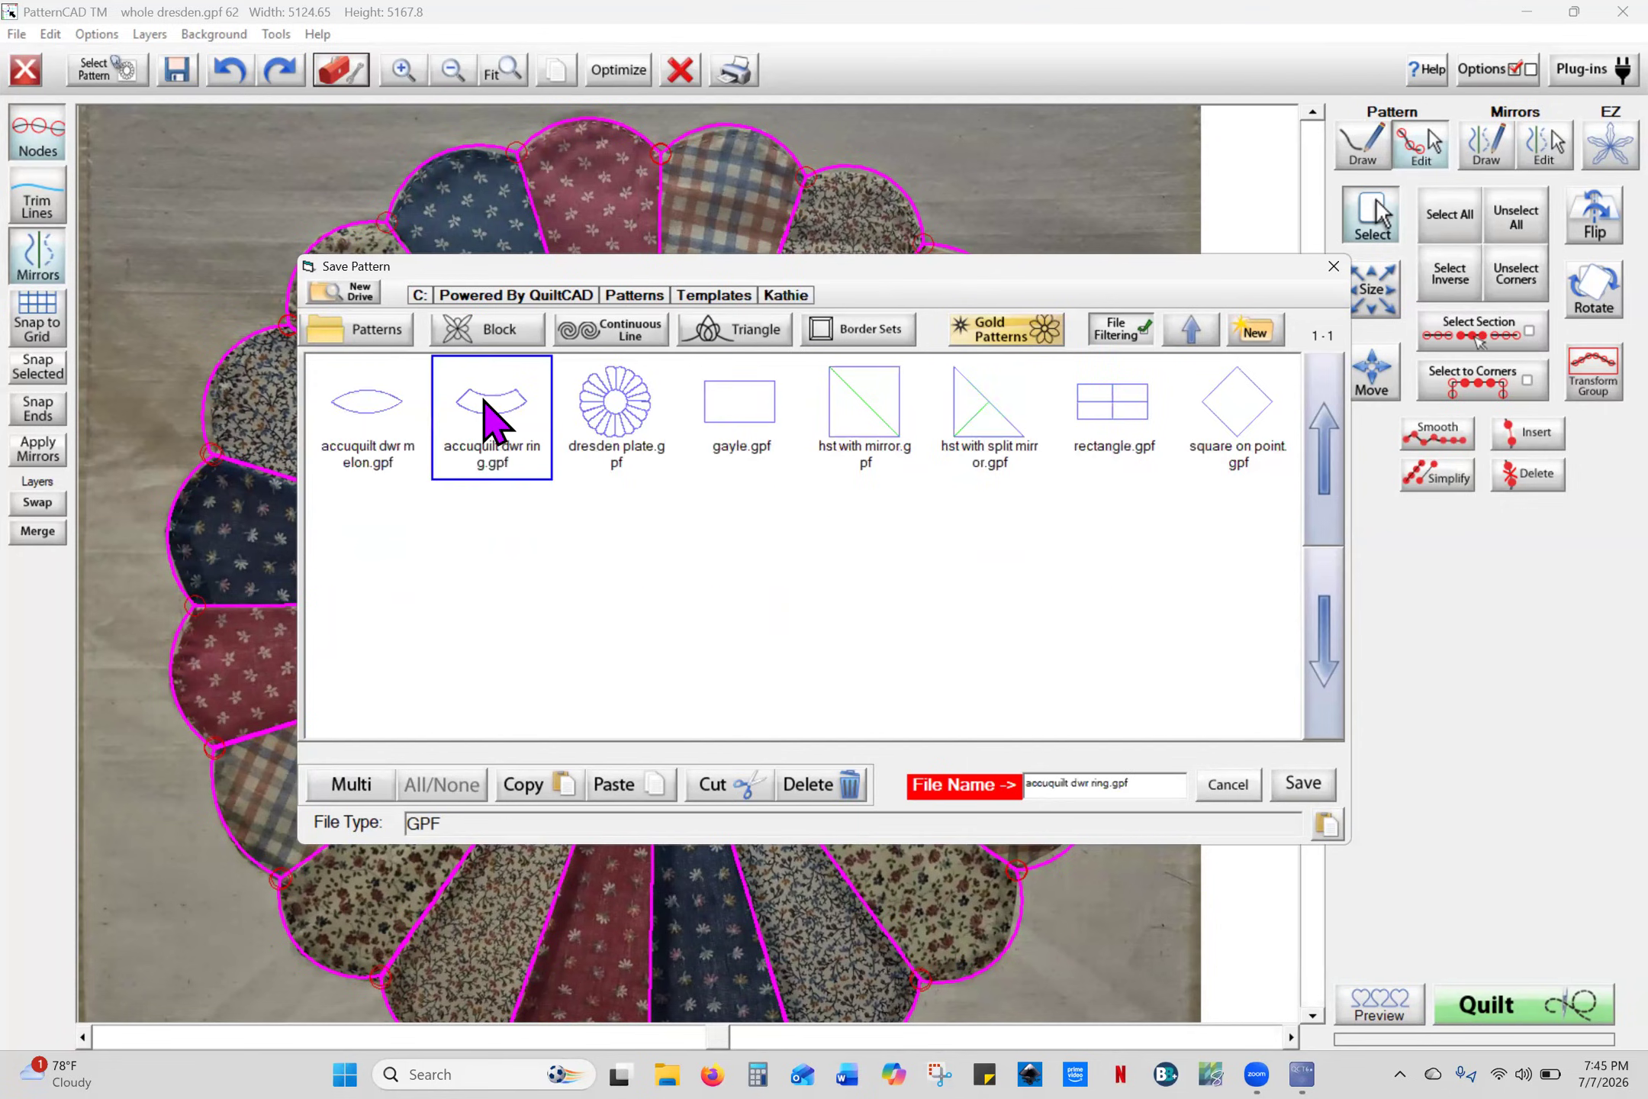
click(623, 428)
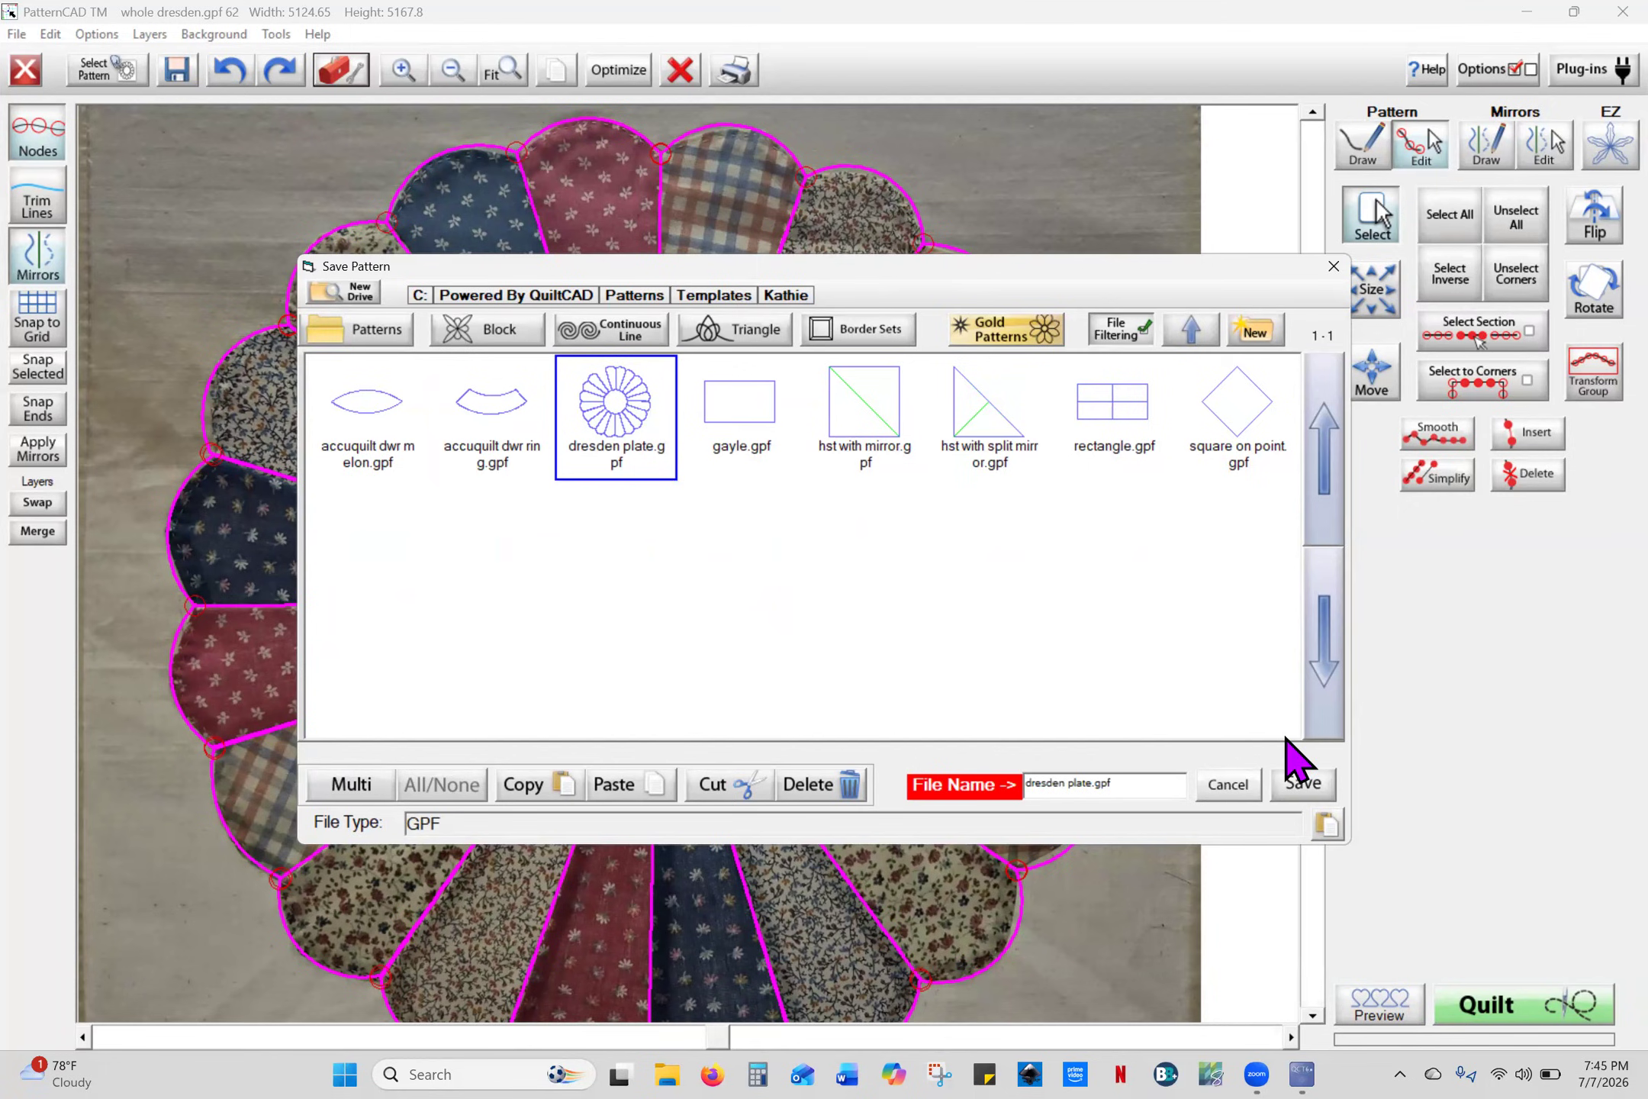
click(1302, 785)
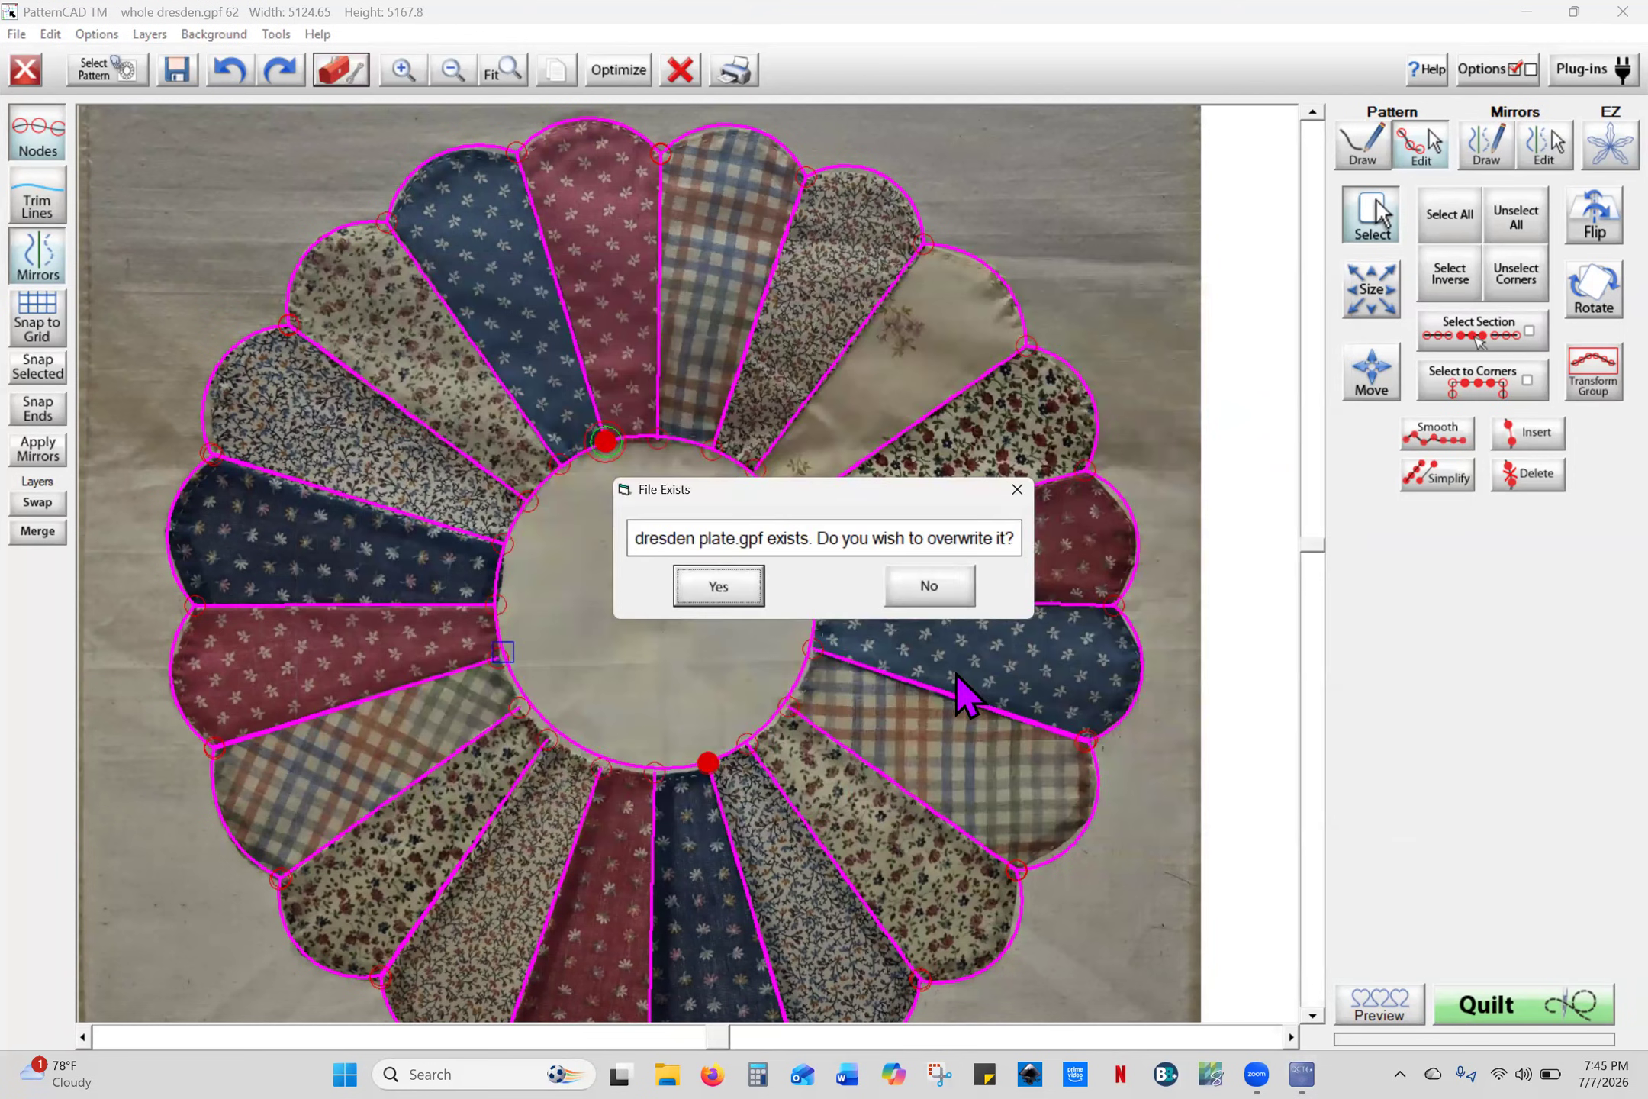
click(723, 597)
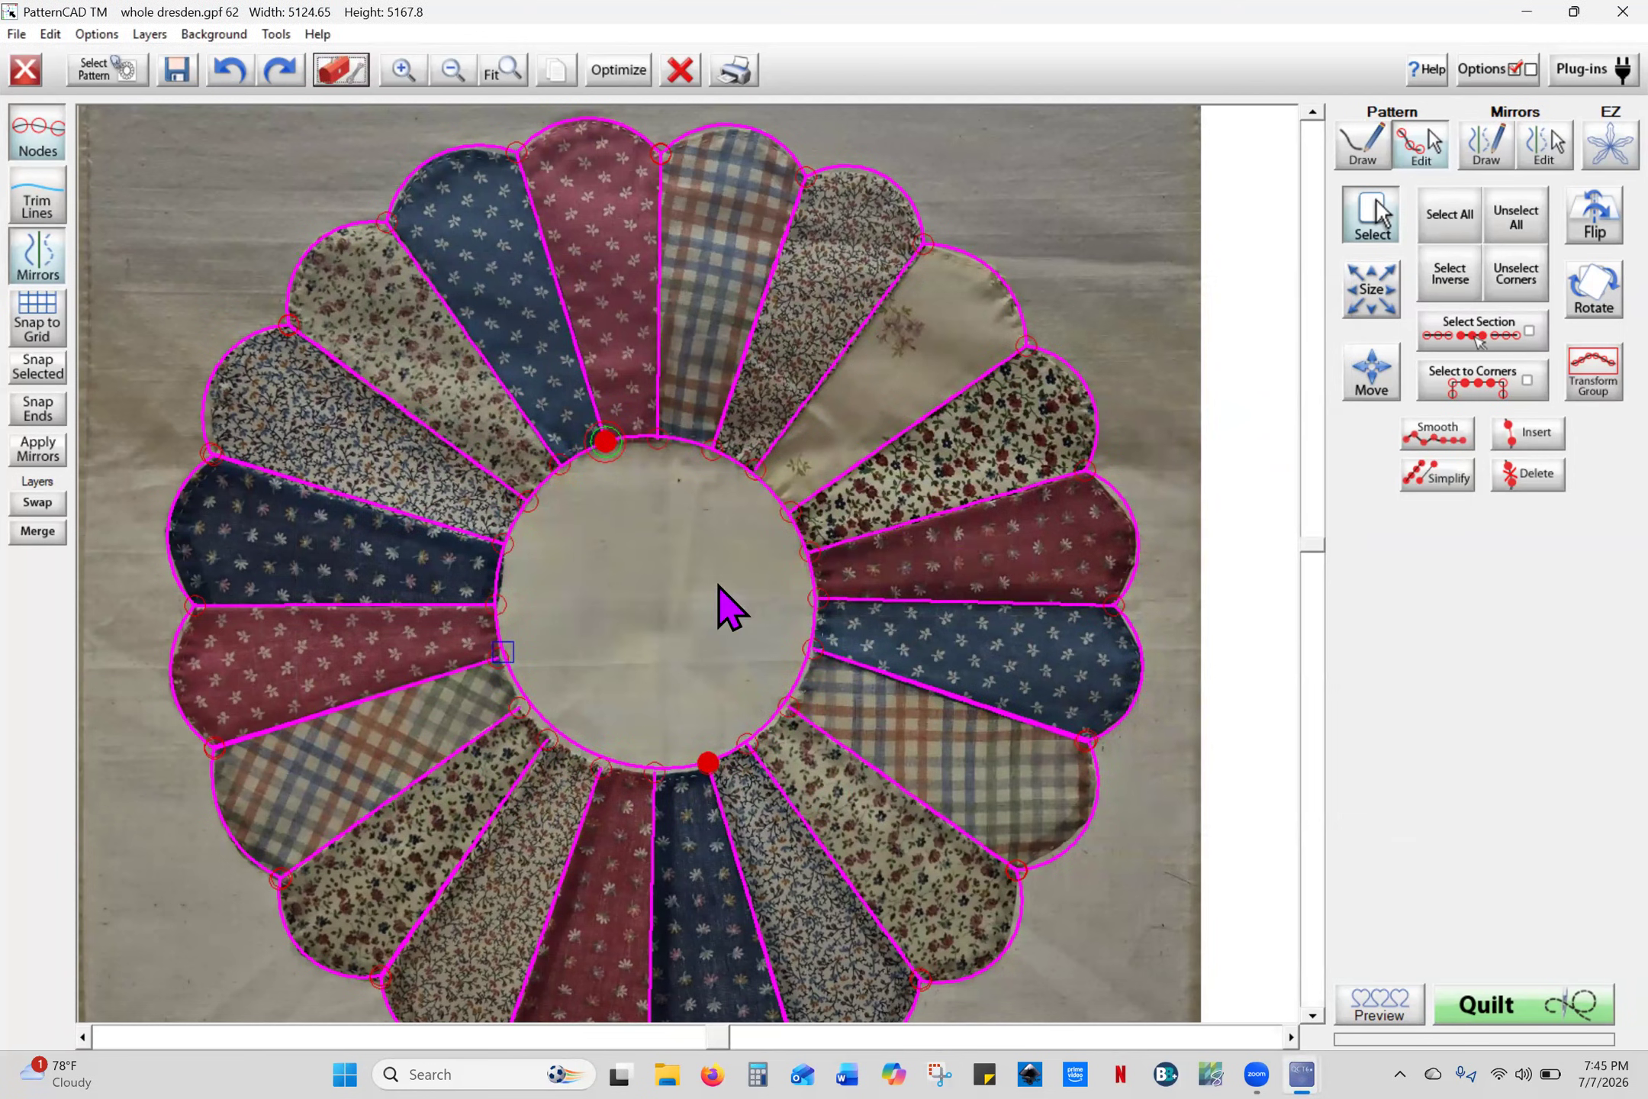
- Check the Kathie templates folder through Templates > Load, then cancel without loading
right_click(612, 325)
click(769, 579)
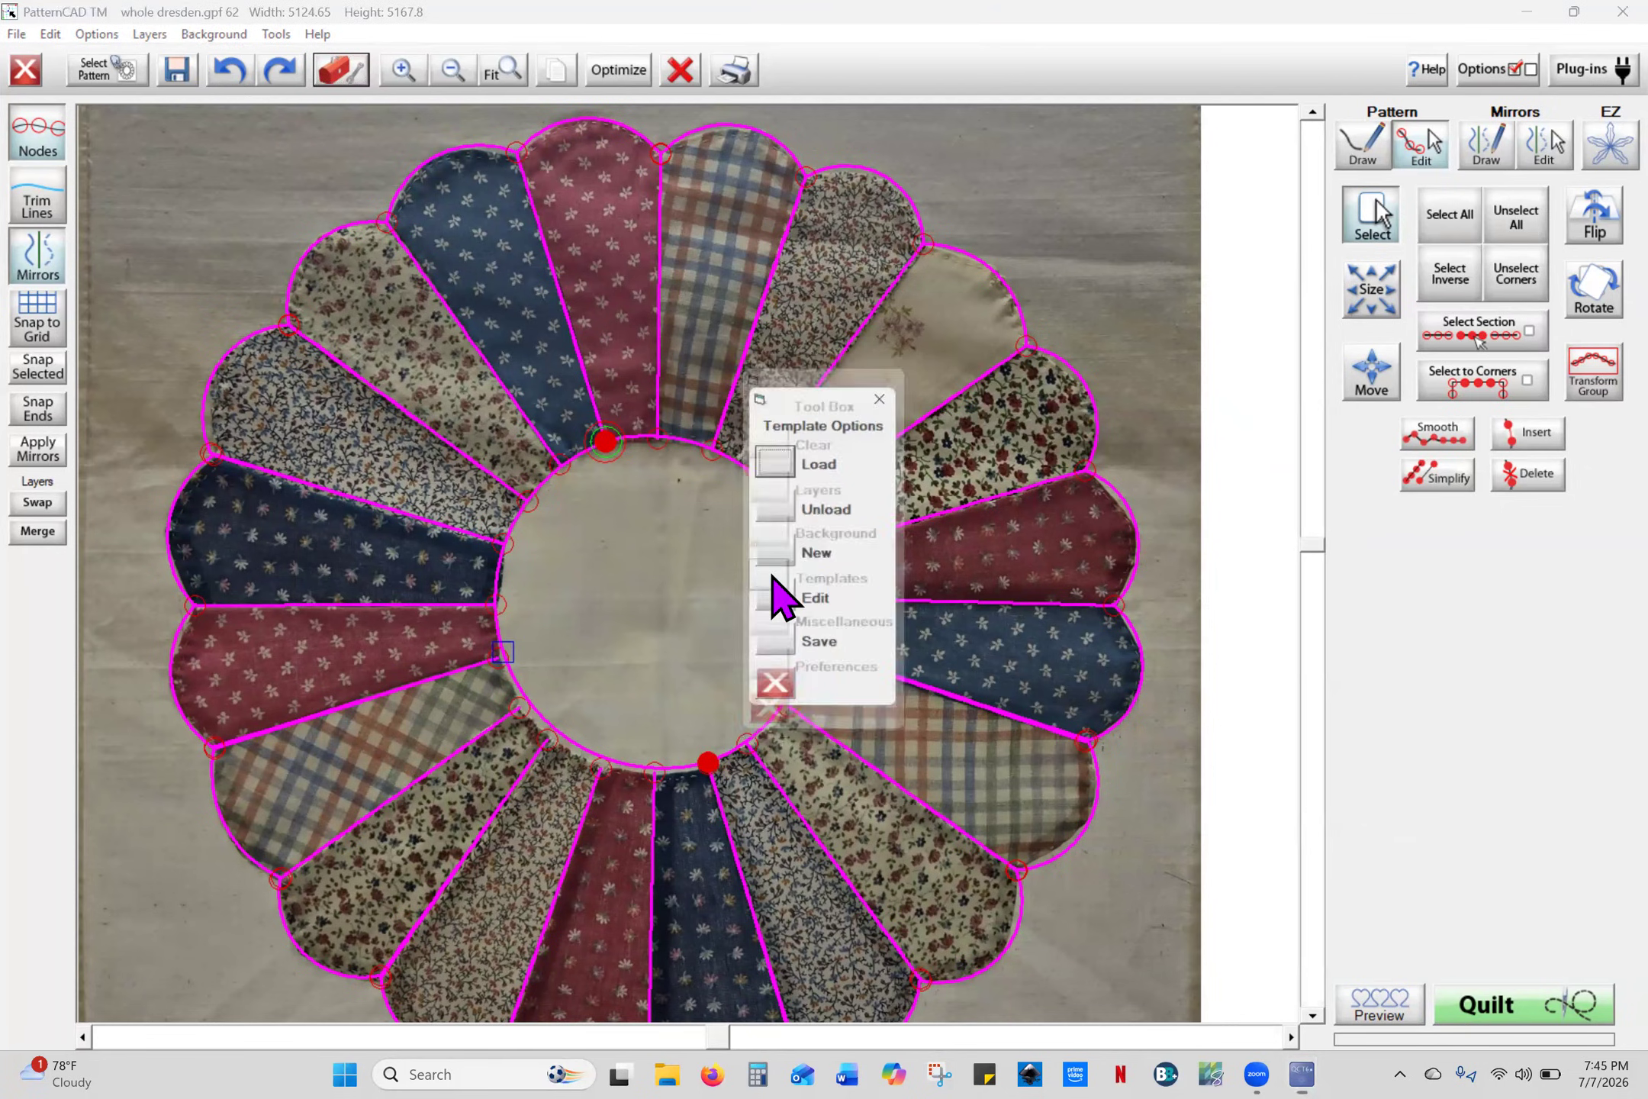
click(777, 459)
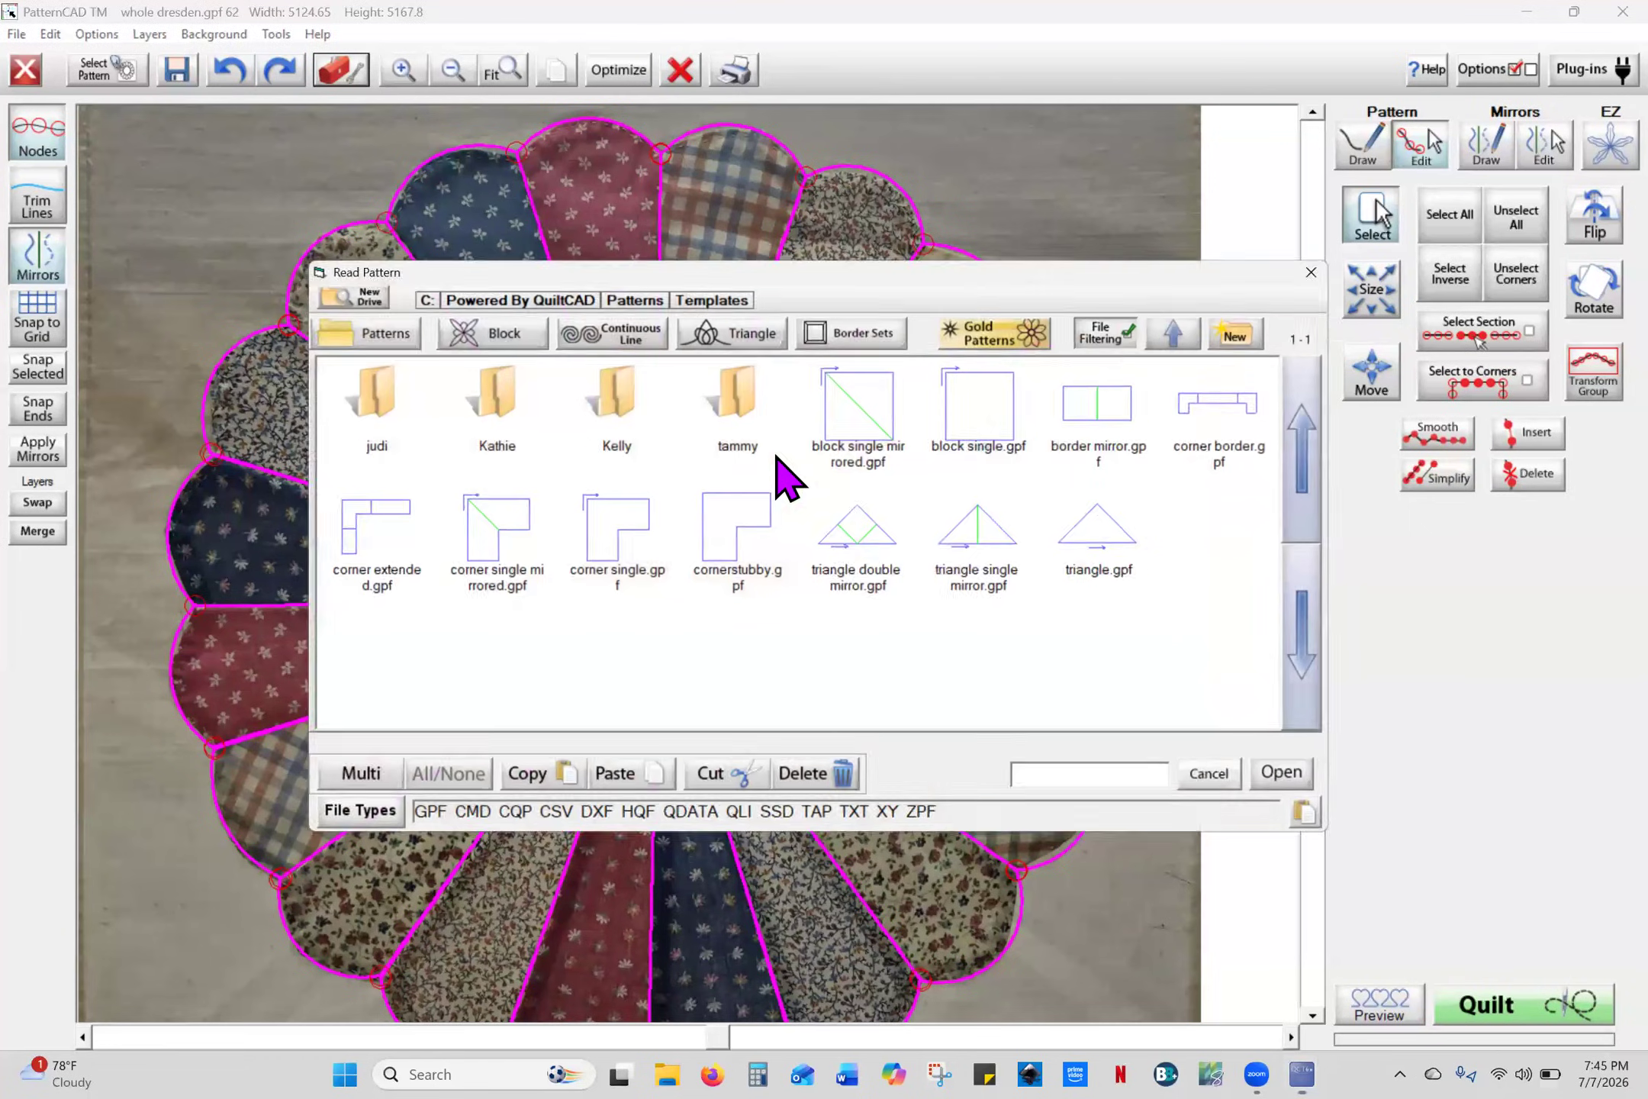
double_click(492, 416)
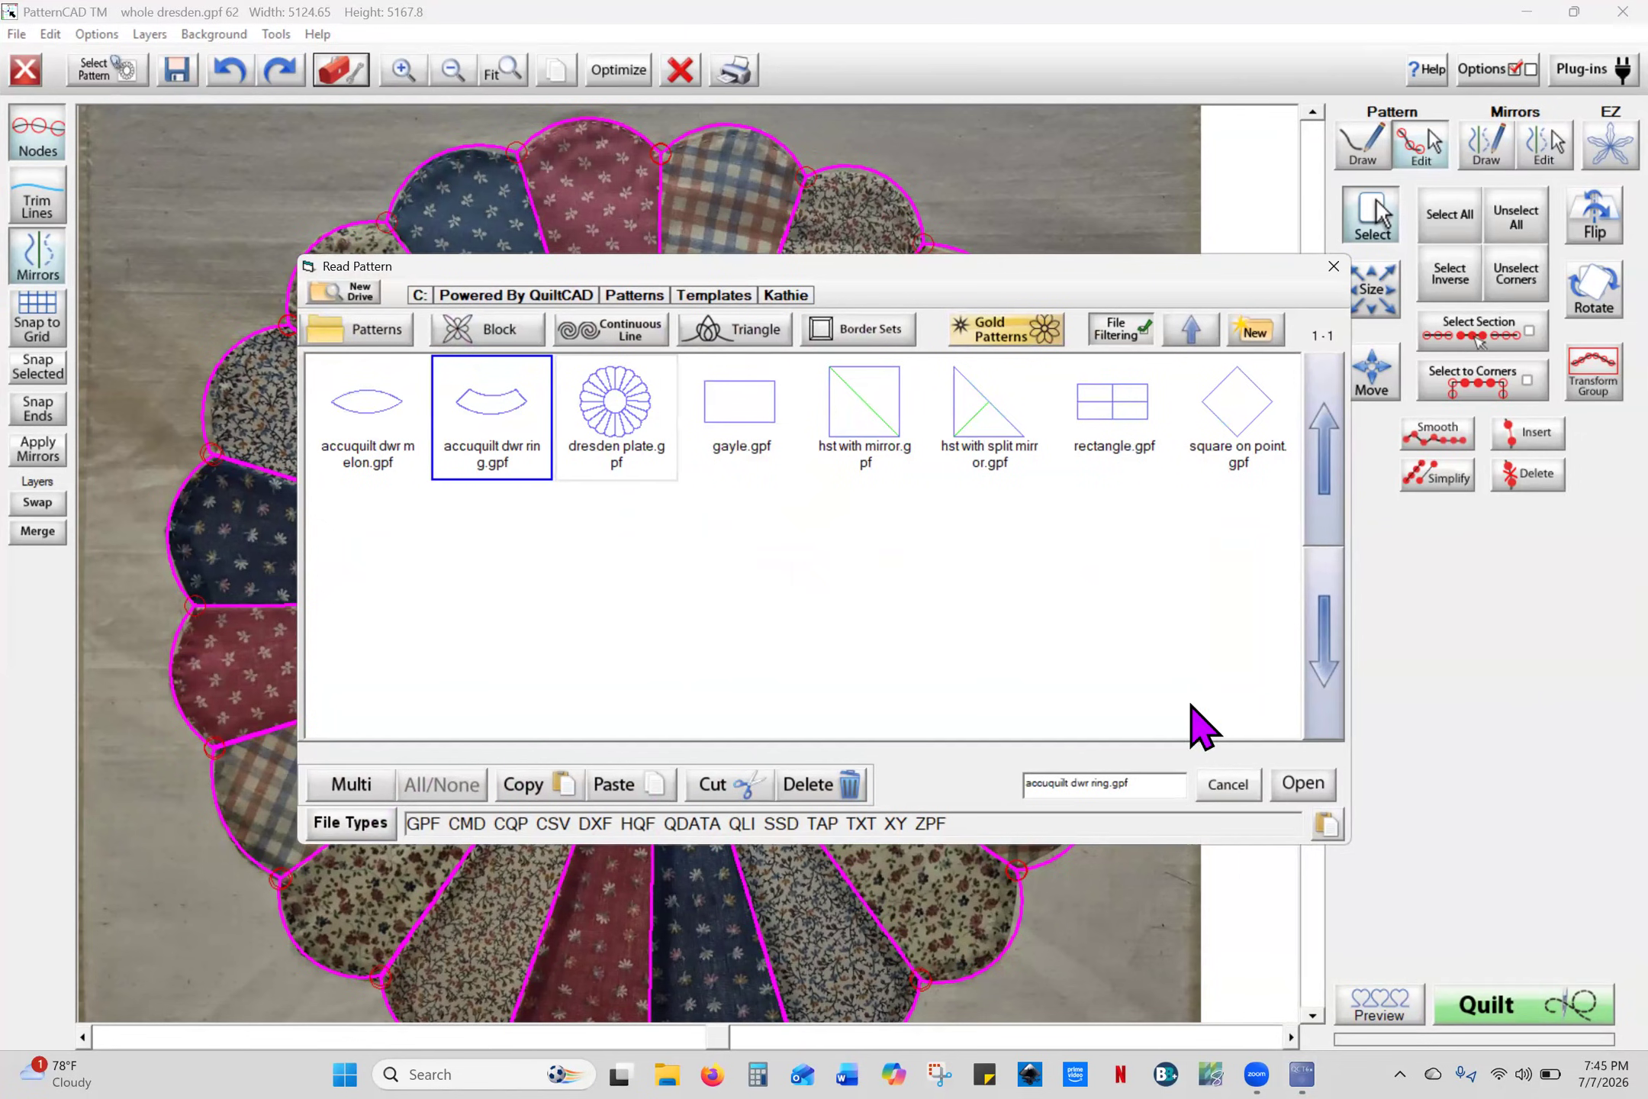
click(1230, 785)
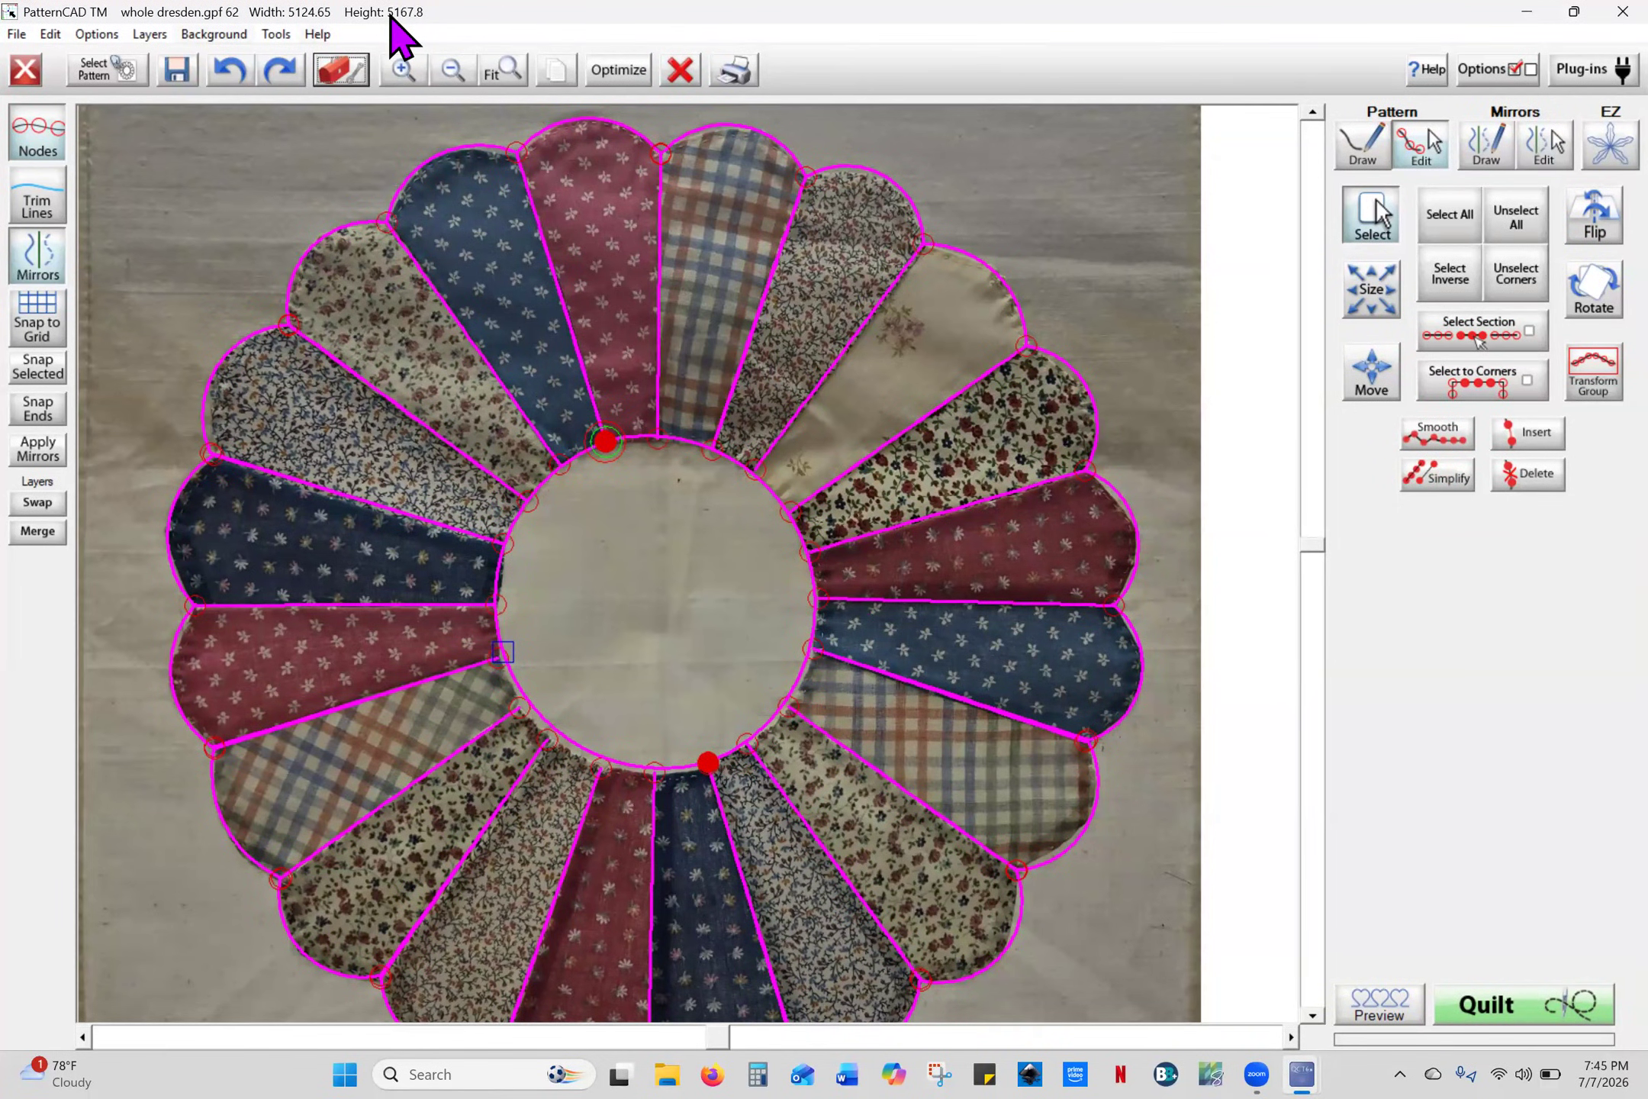
- Clear the fabric photo, the pattern lines and all canvas content, then show a grid background
click(223, 35)
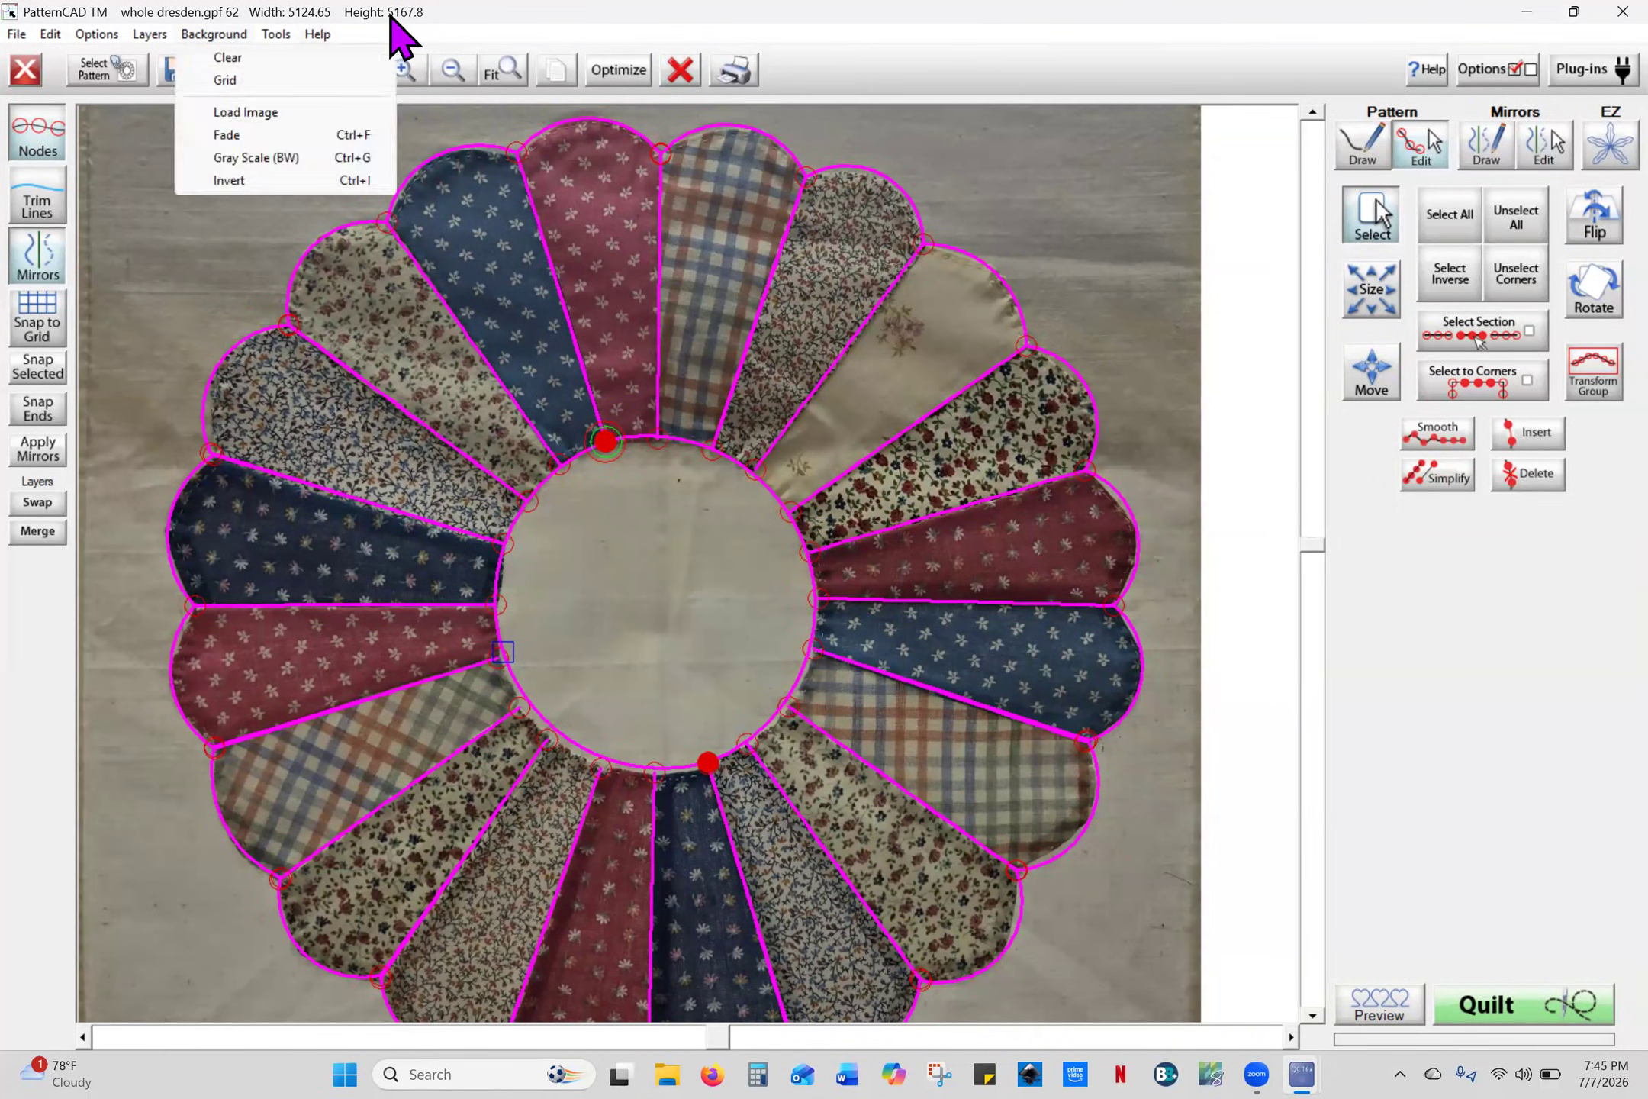
click(258, 61)
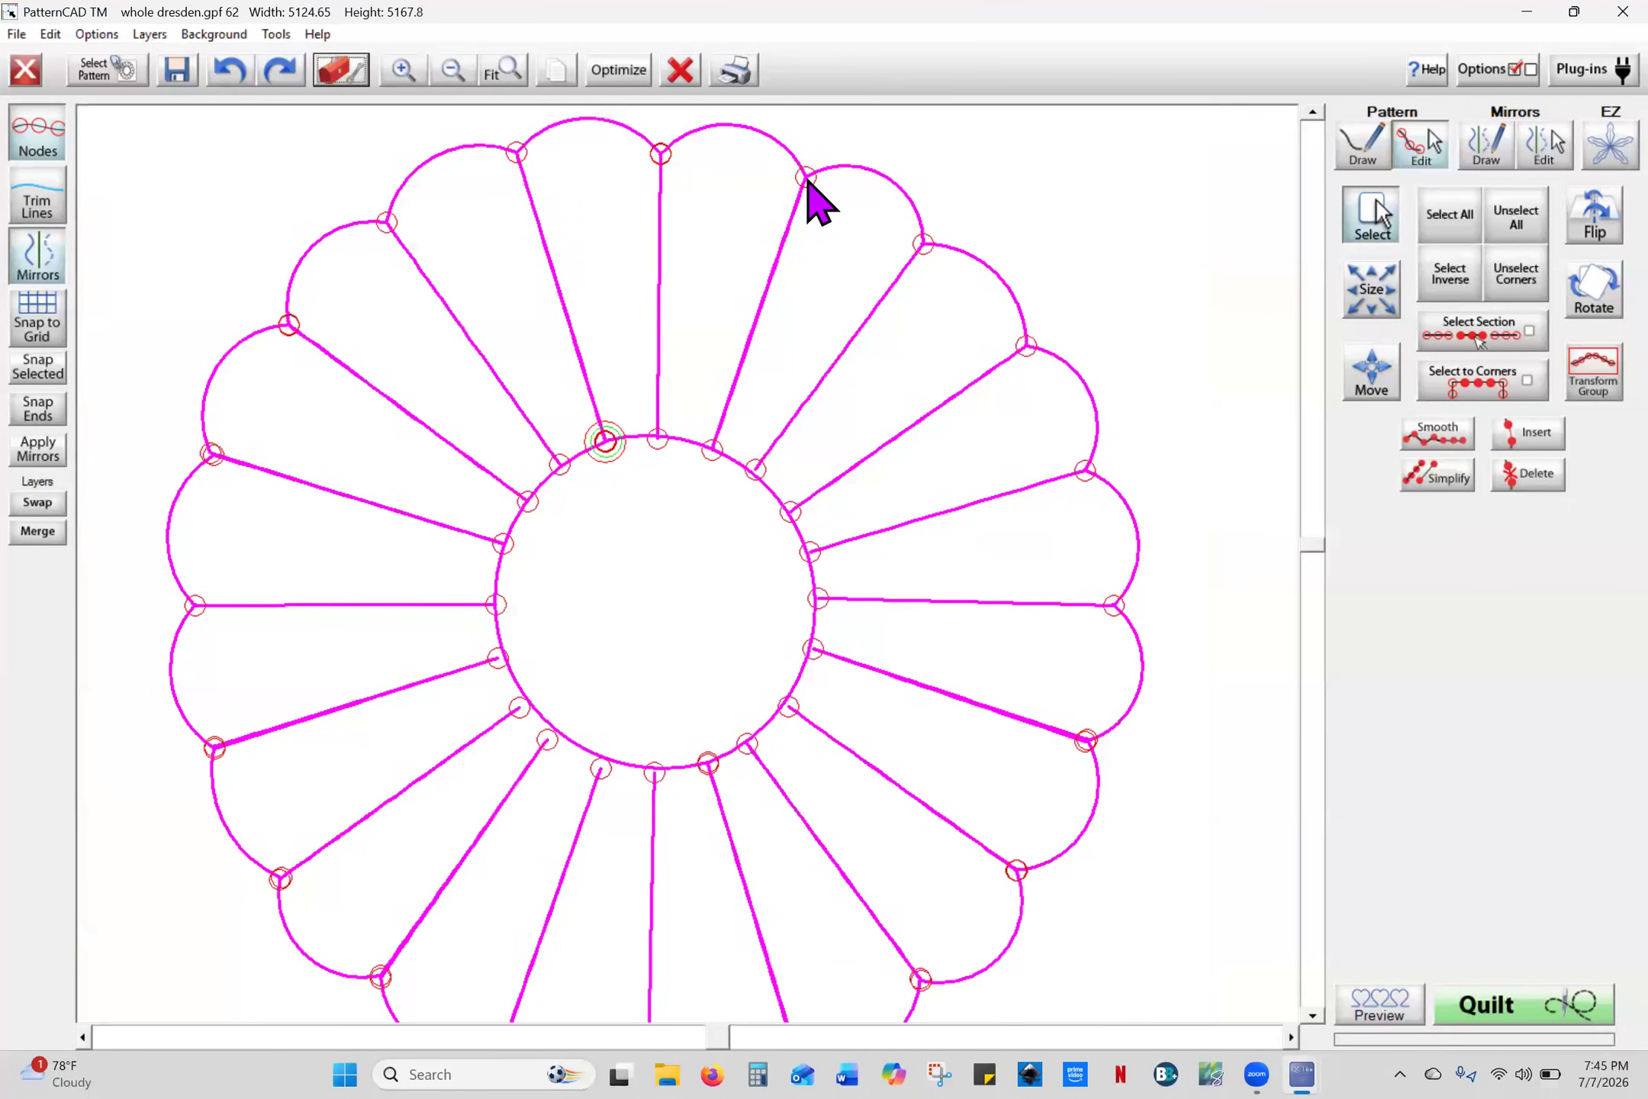
click(680, 70)
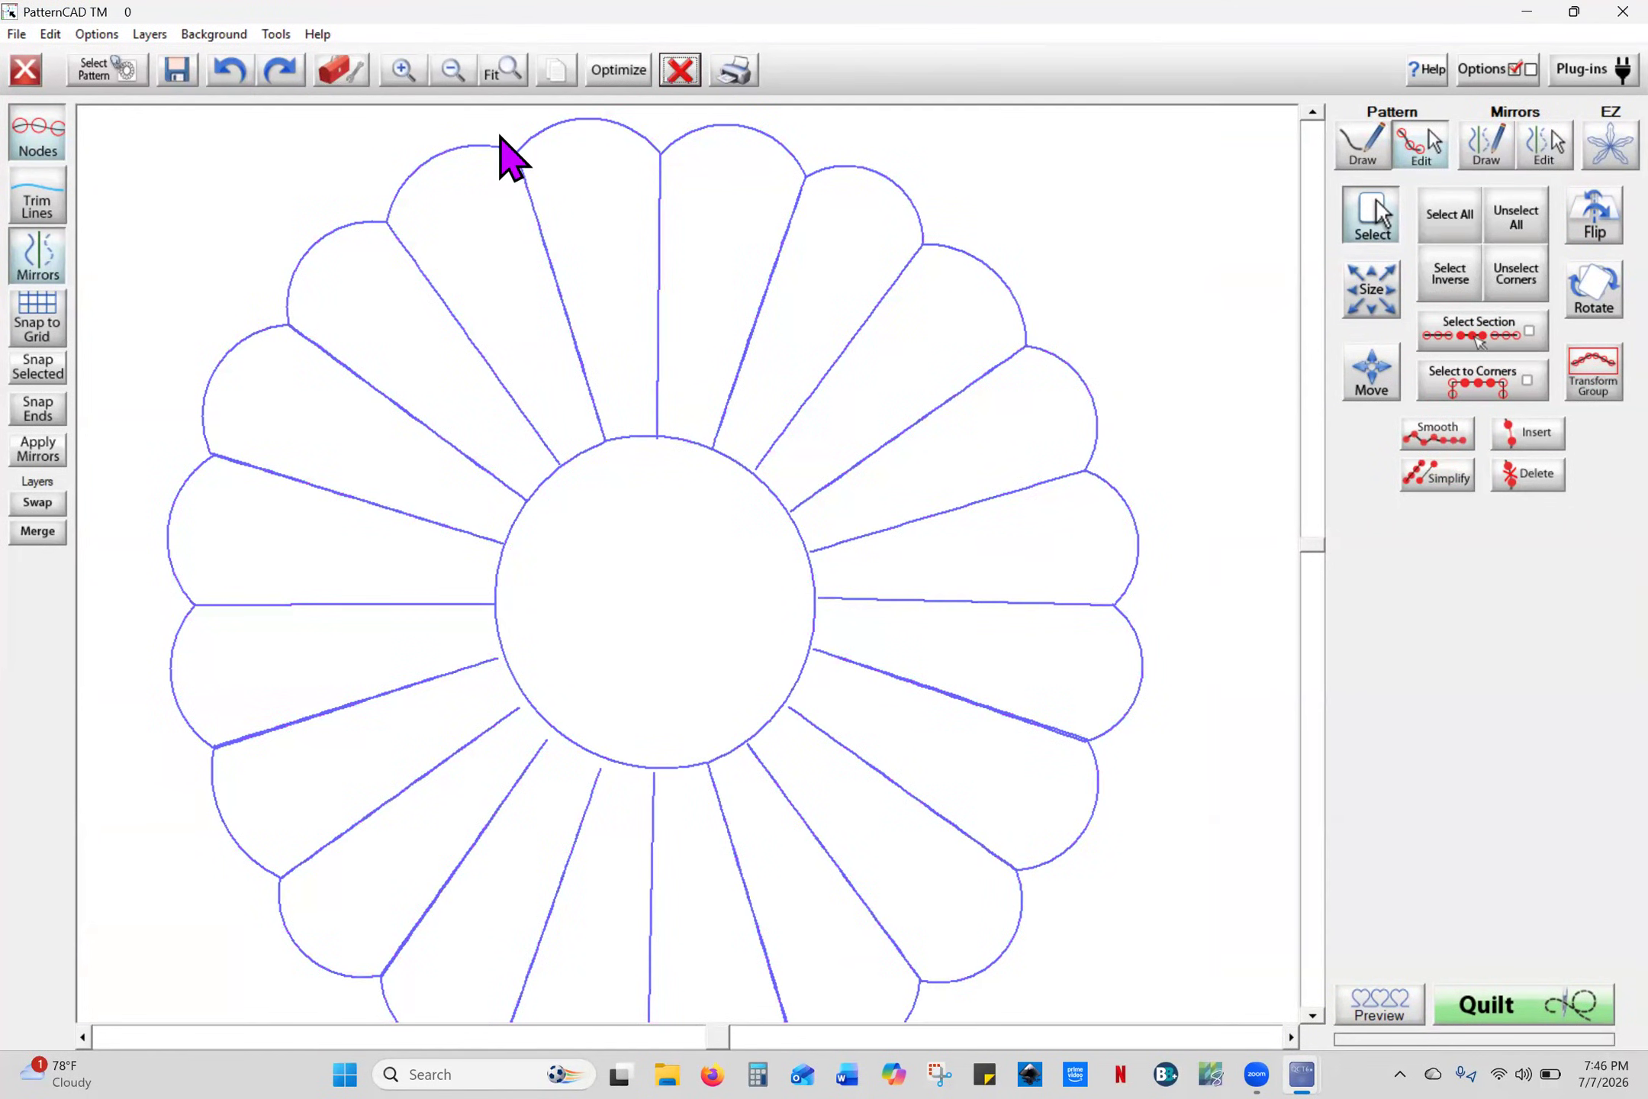
click(343, 76)
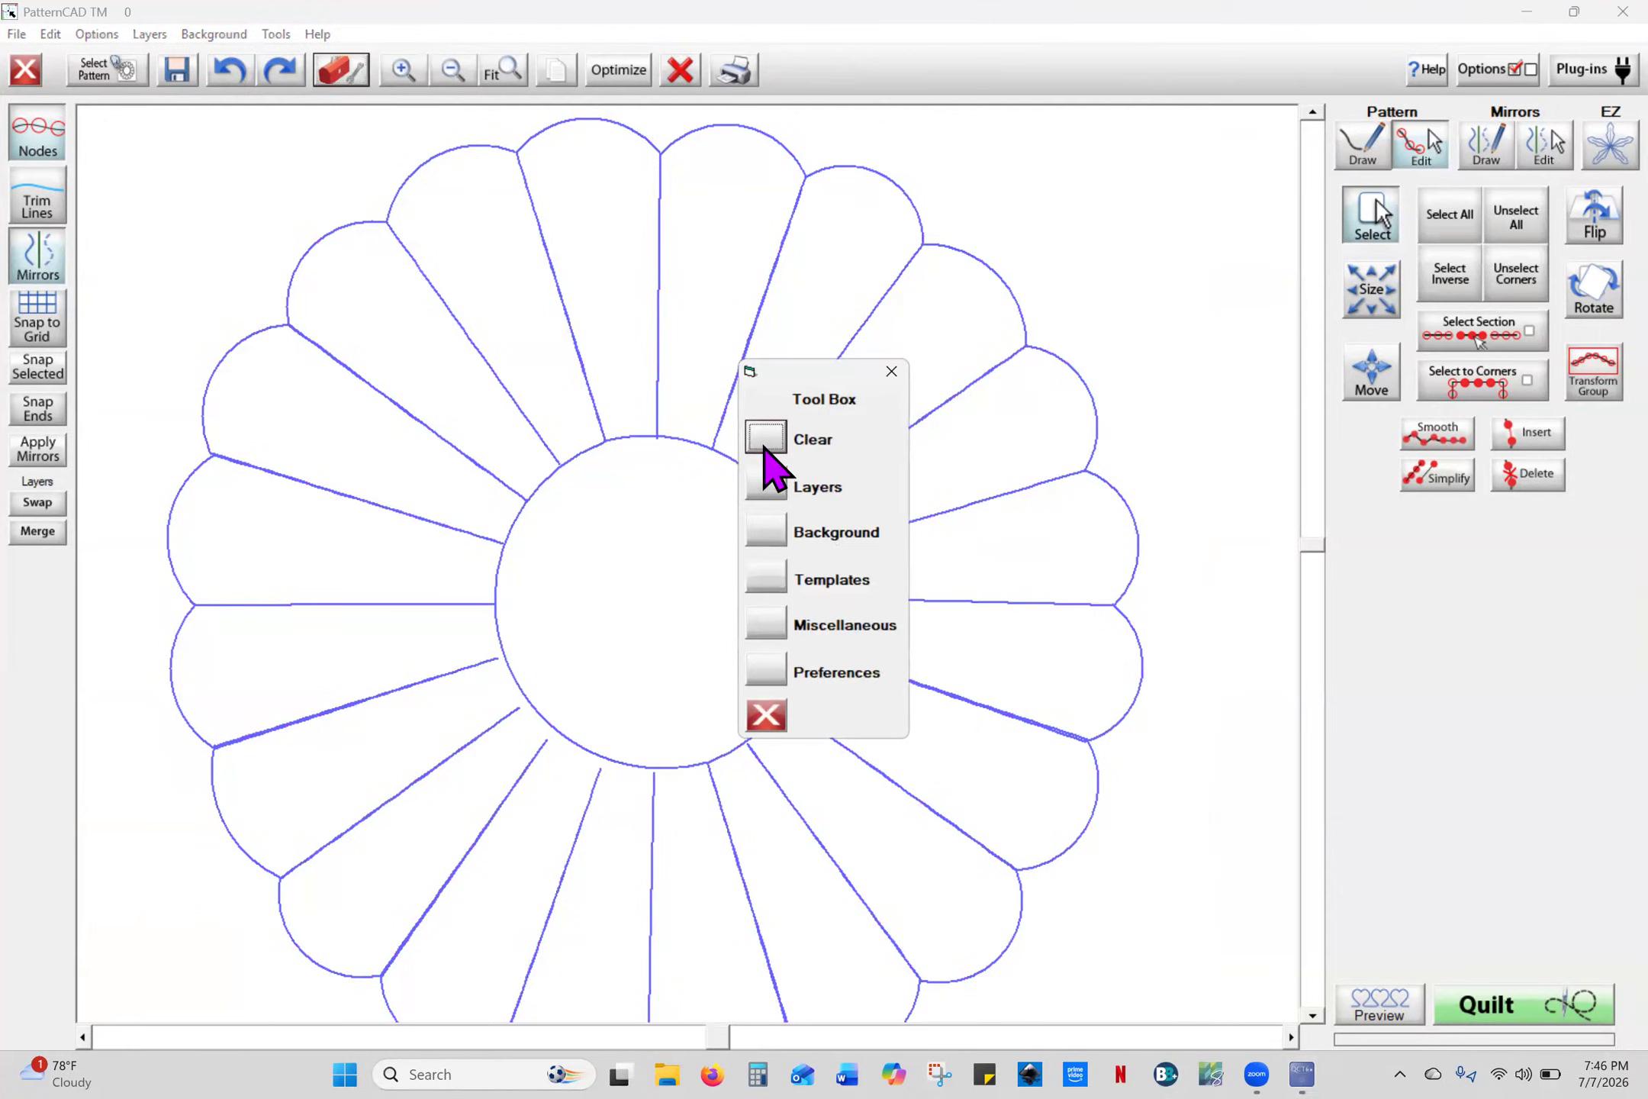
click(779, 458)
click(771, 651)
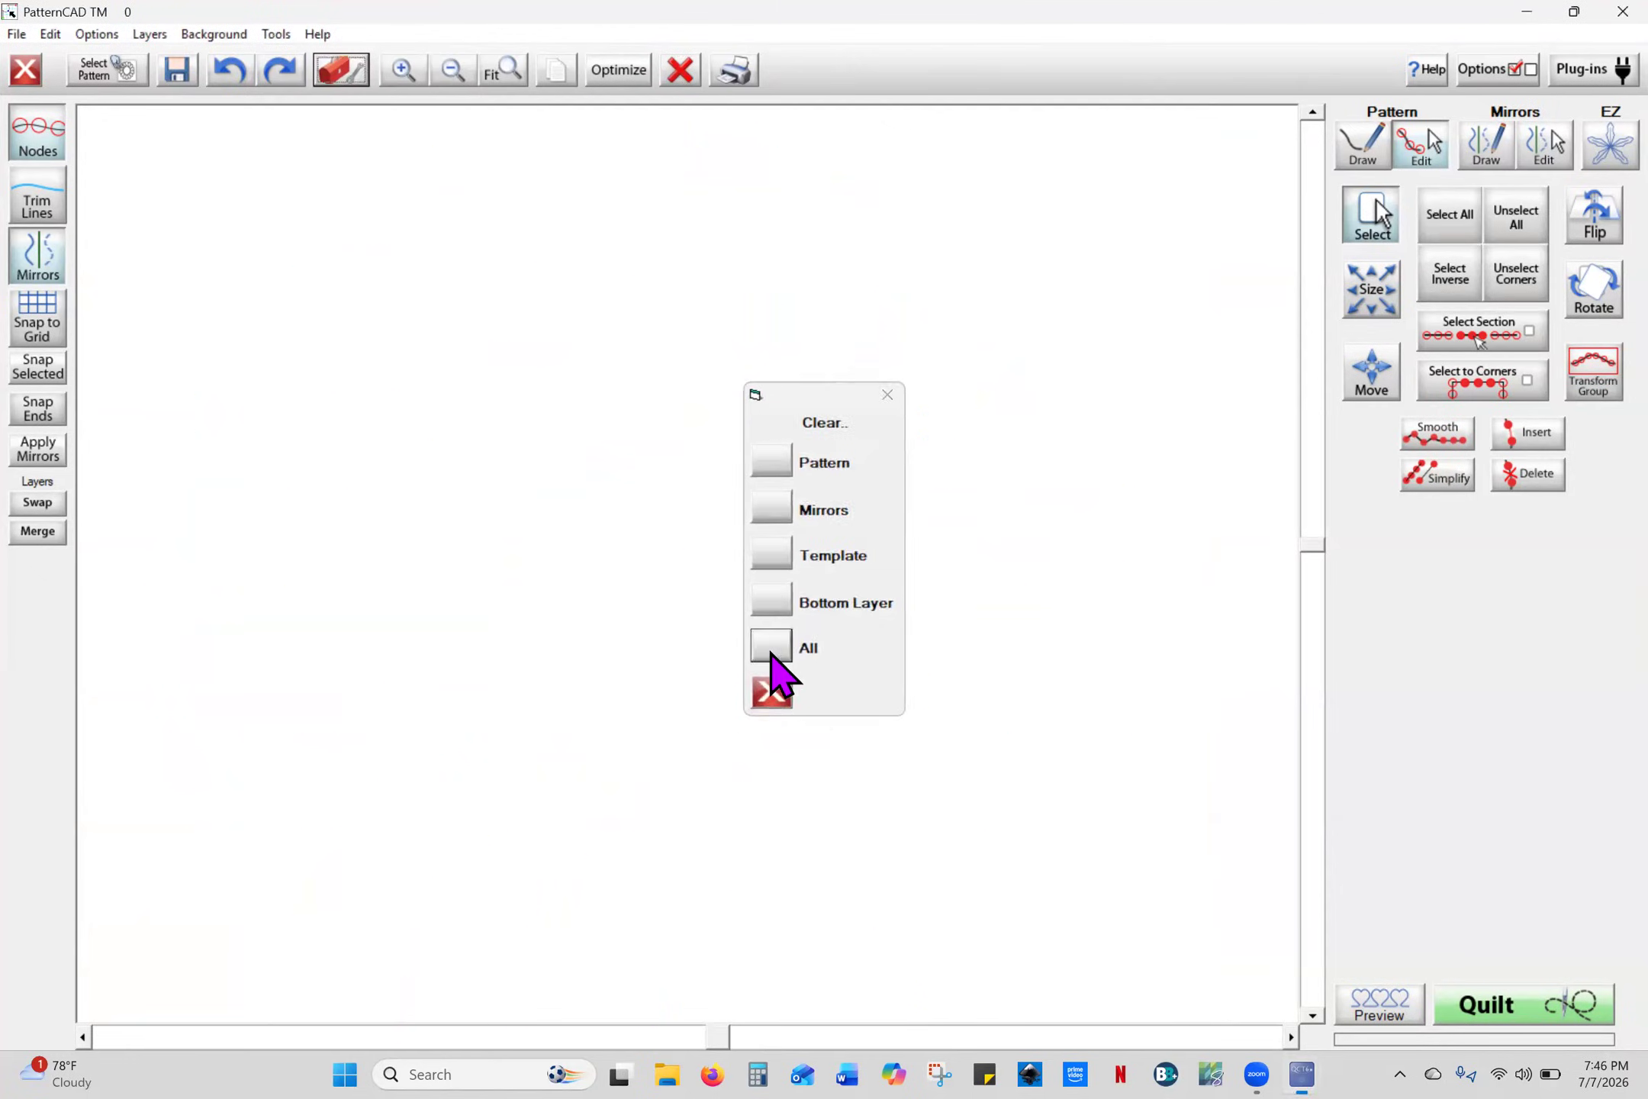
click(225, 34)
click(244, 81)
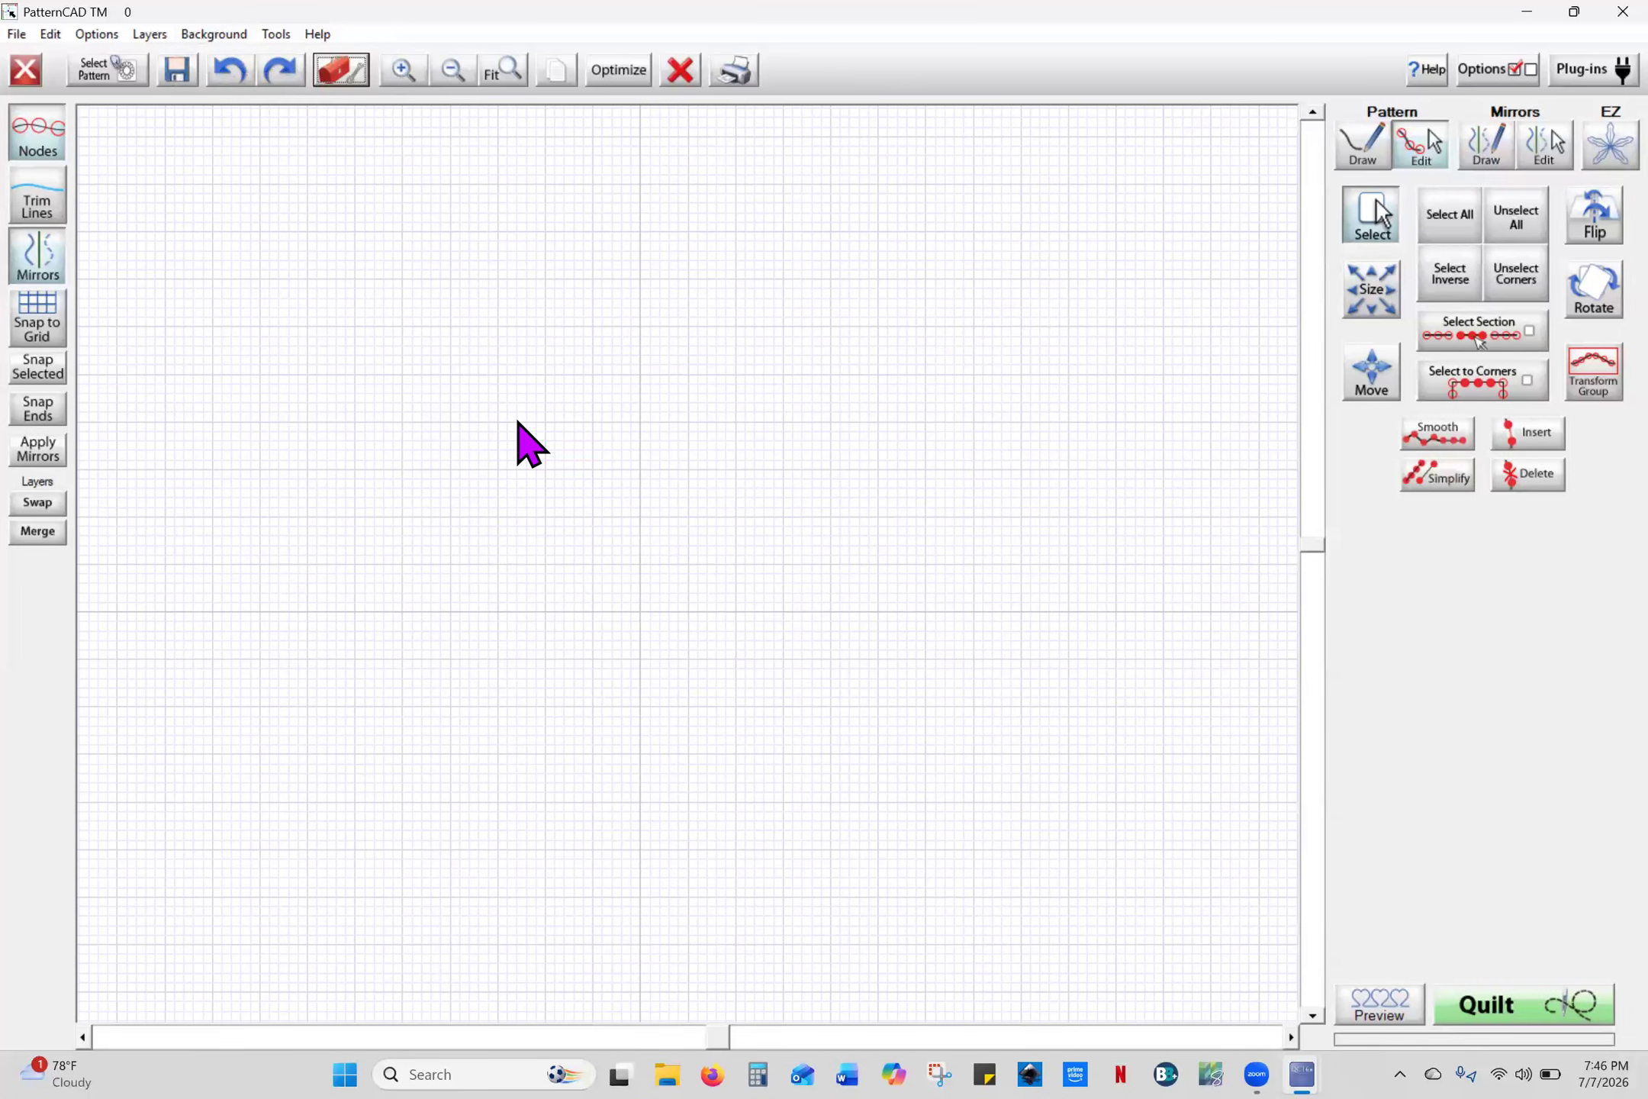
- Load the dresden plate.gpf template from the Kathie folder onto the grid
click(340, 79)
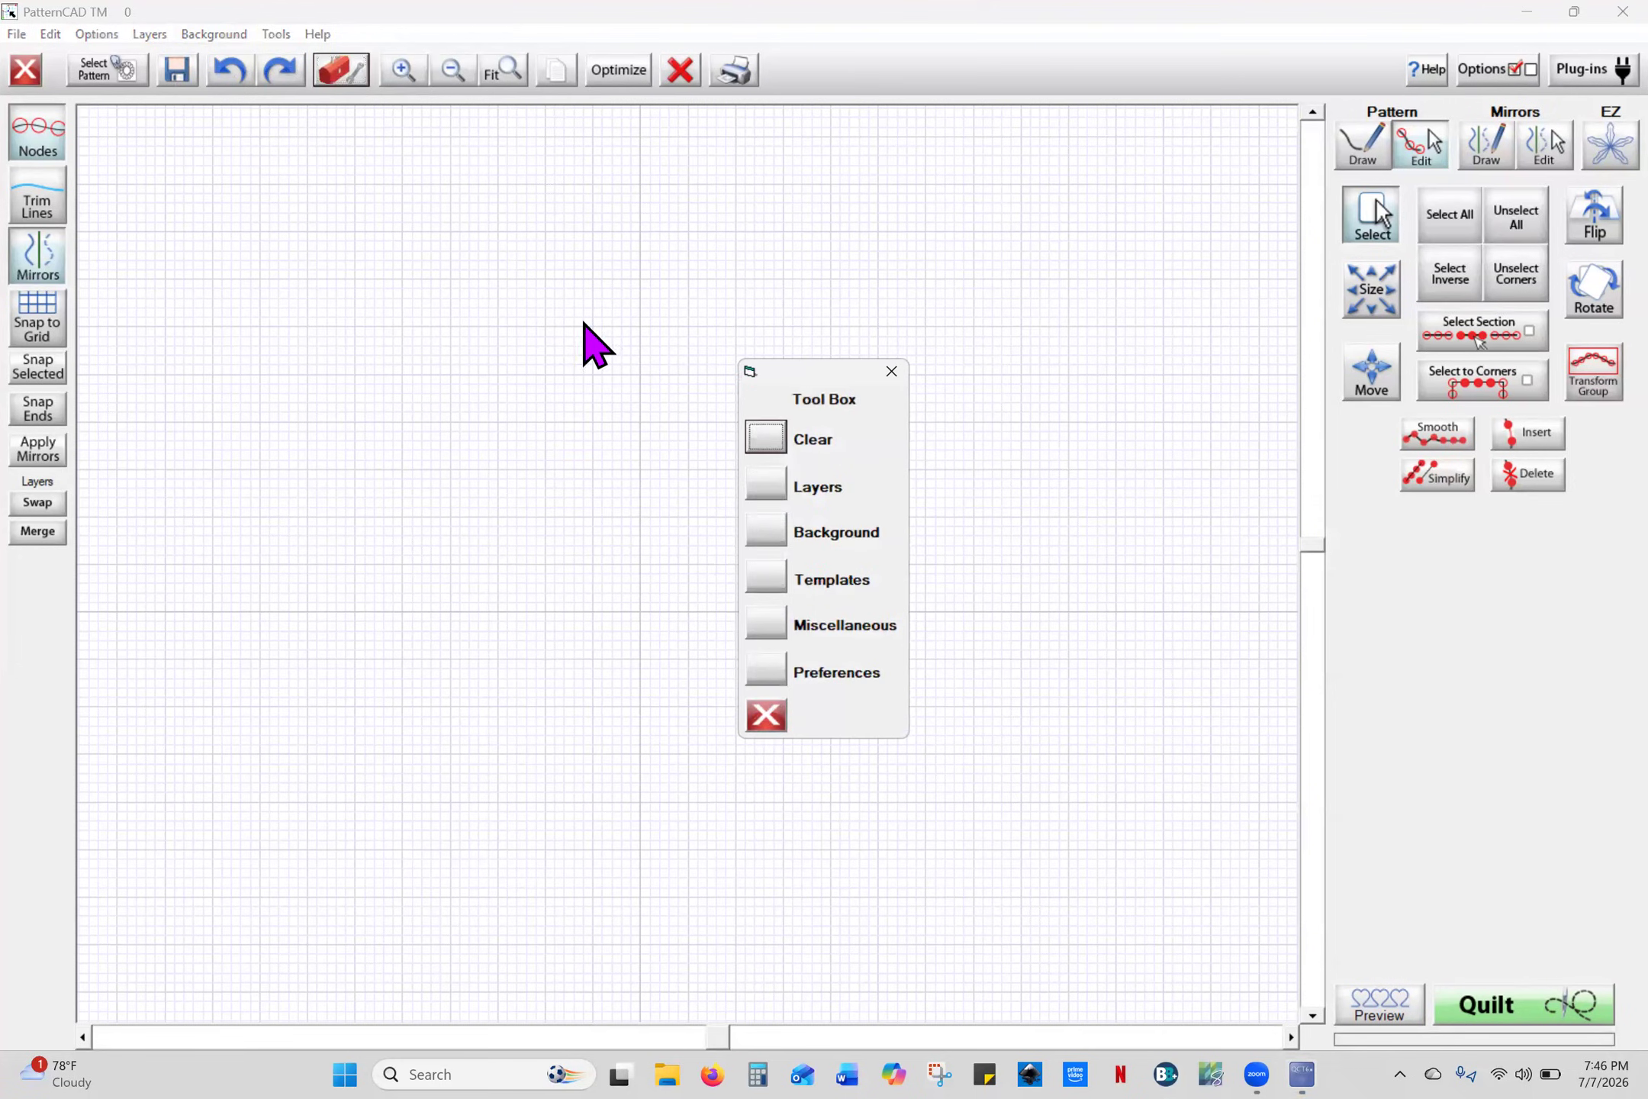
click(773, 586)
click(779, 466)
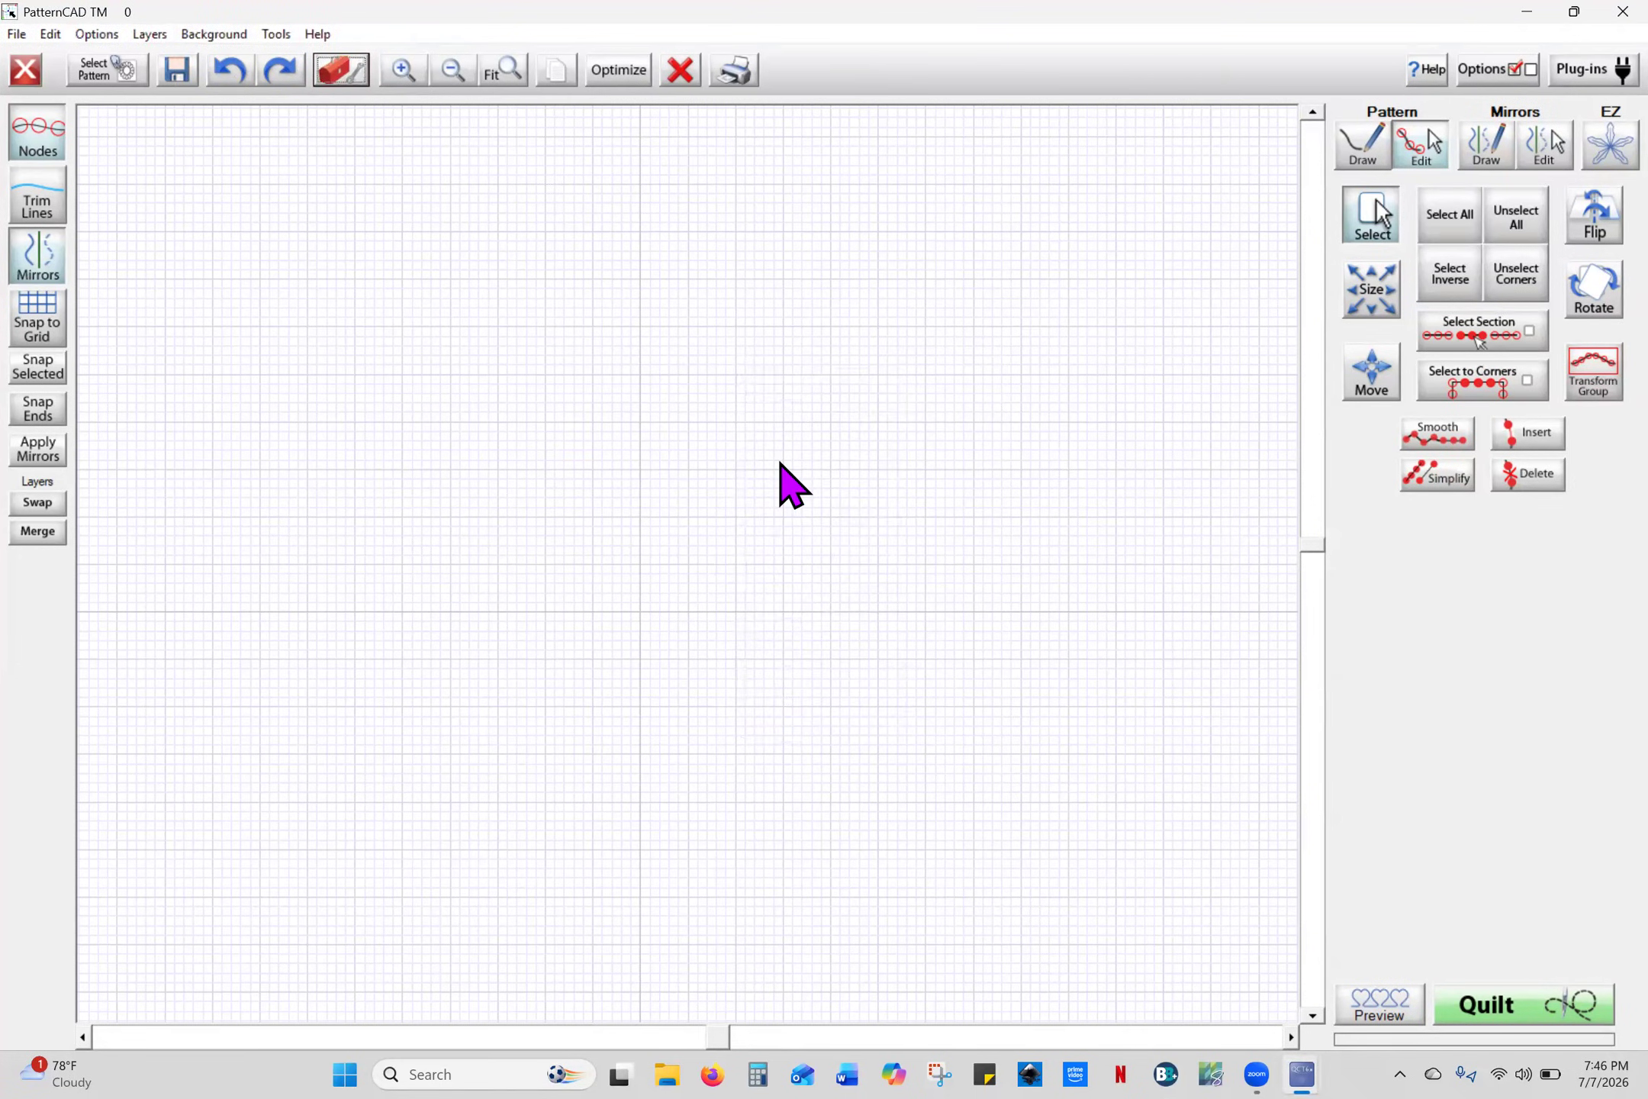
double_click(508, 430)
click(614, 448)
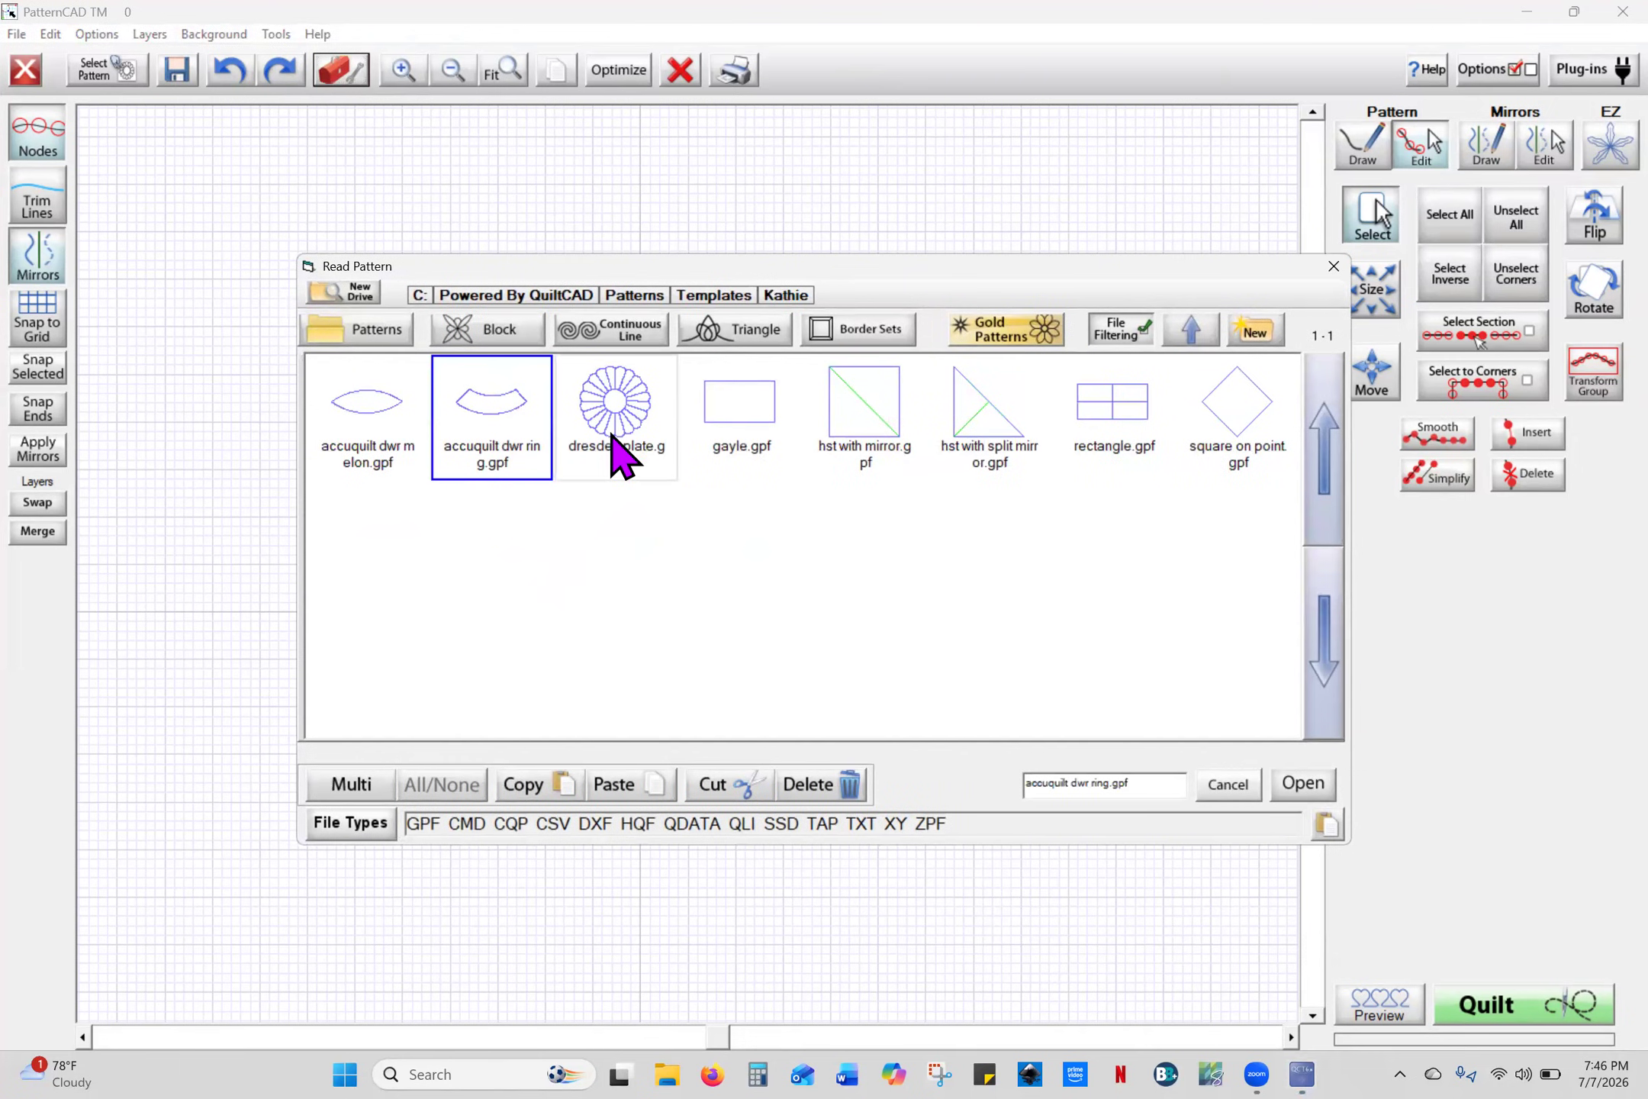
click(1304, 786)
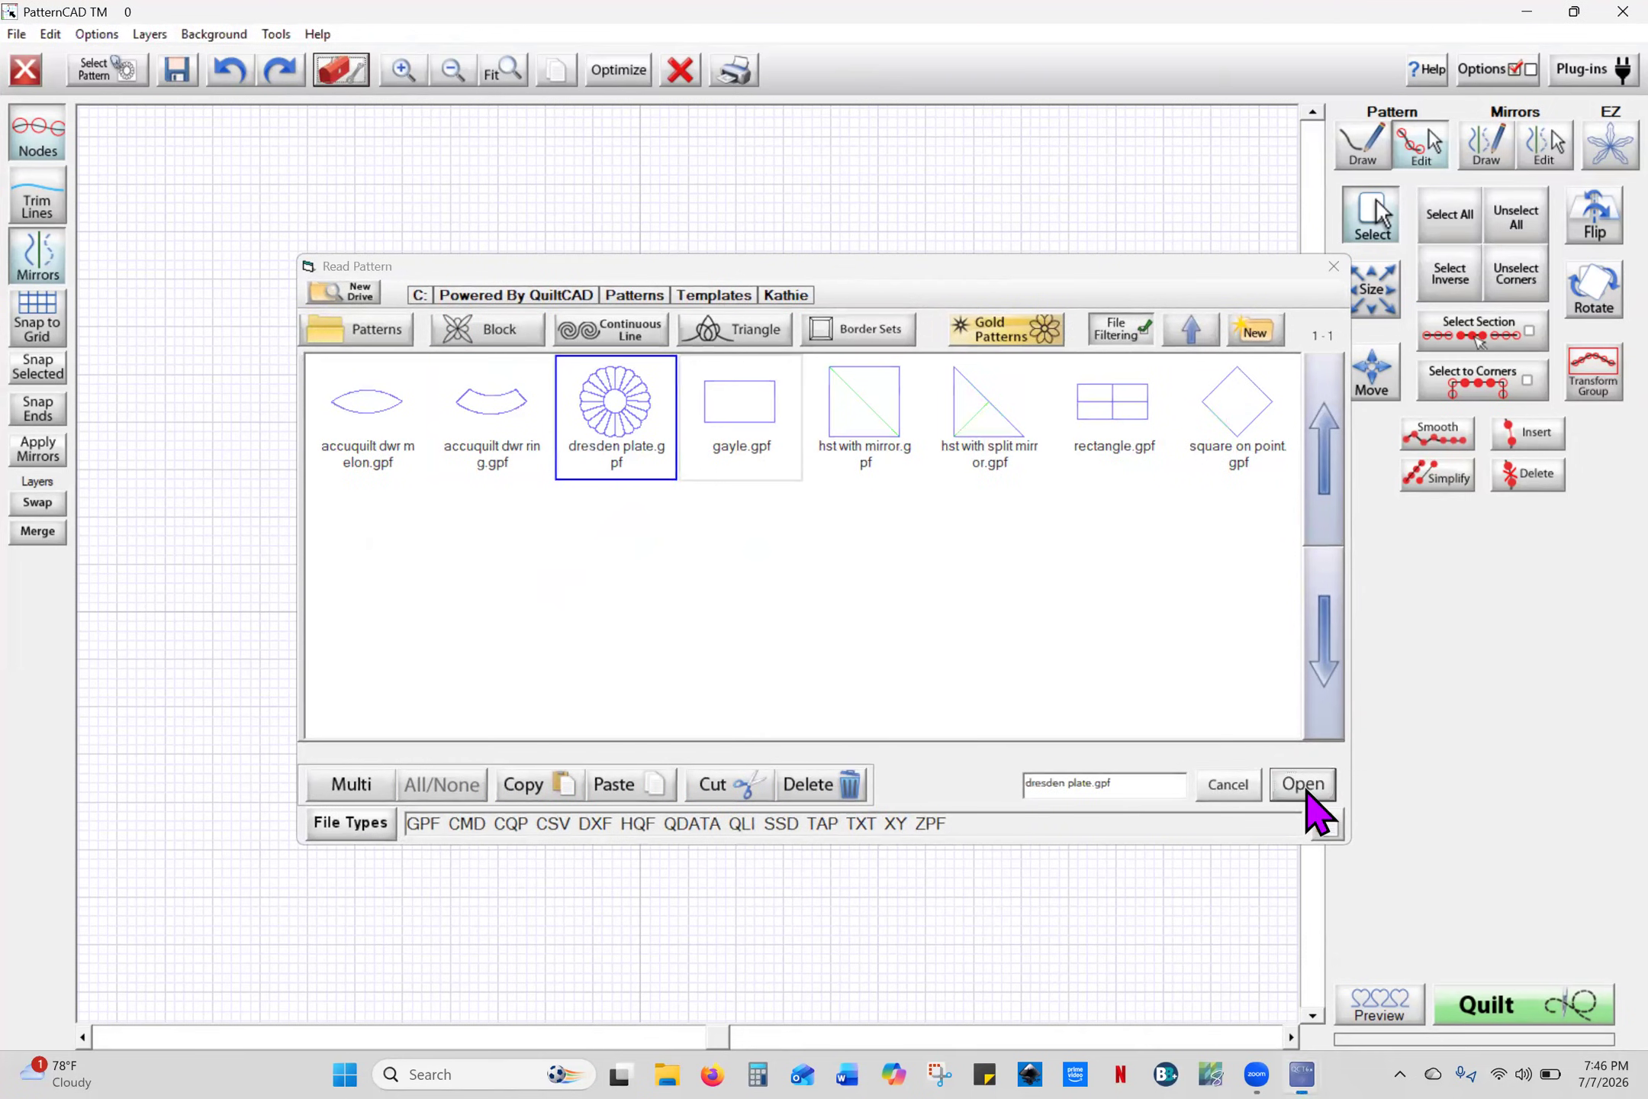